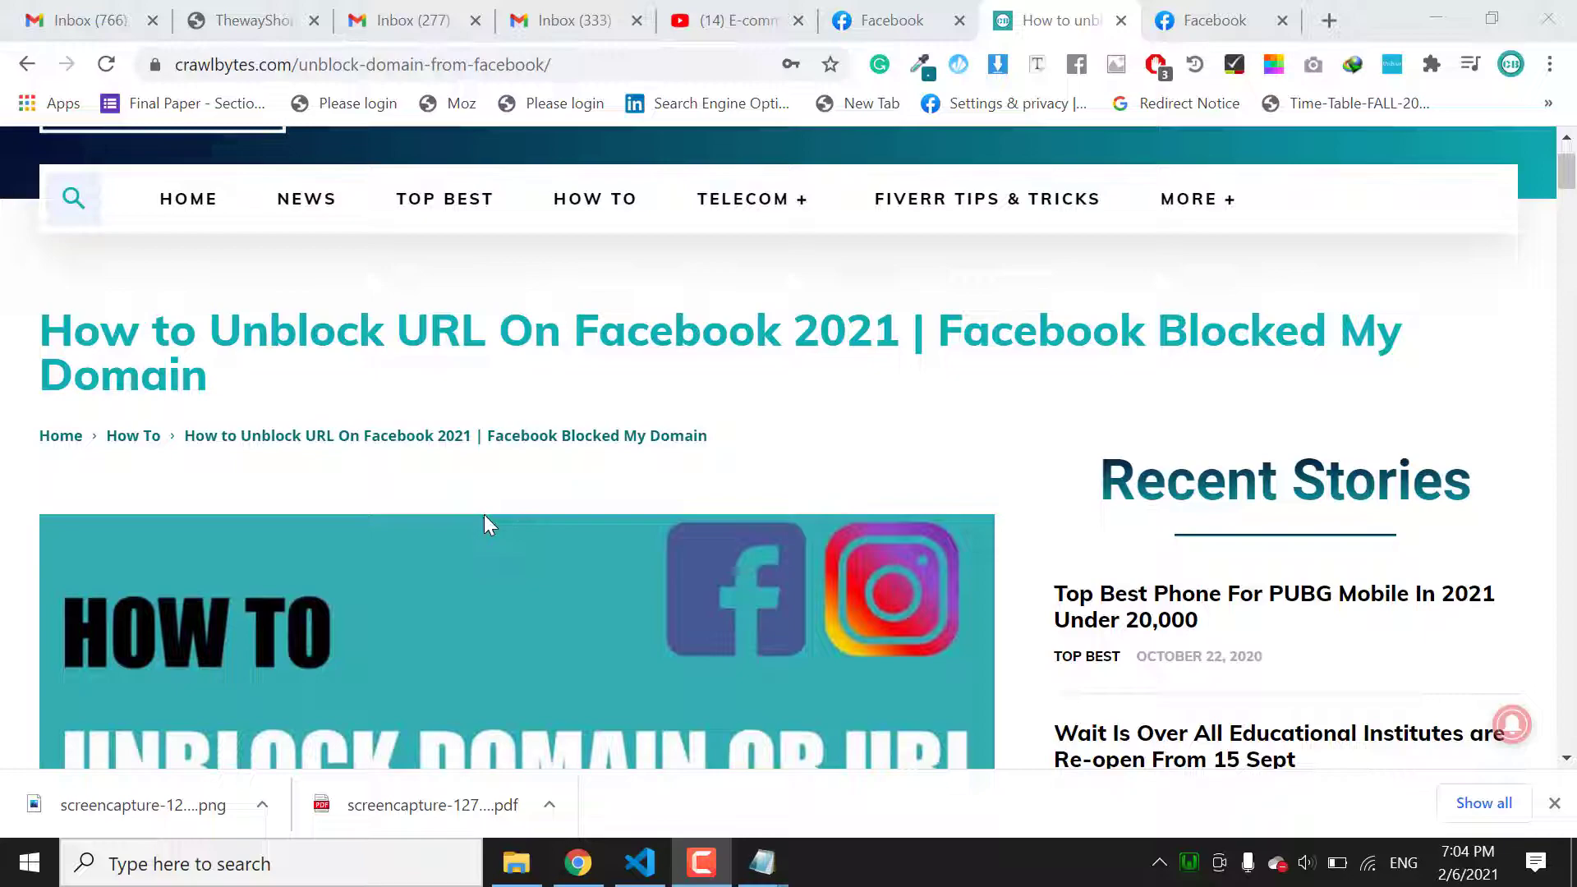
{"action": "scroll", "coordinate": [483, 517], "scroll_direction": "down", "scroll_amount": 3}
{"action": "scroll", "coordinate": [484, 520], "scroll_direction": "down", "scroll_amount": 3}
{"action": "scroll", "coordinate": [482, 522], "scroll_direction": "down", "scroll_amount": 4}
{"action": "scroll", "coordinate": [482, 542], "scroll_direction": "down", "scroll_amount": 3}
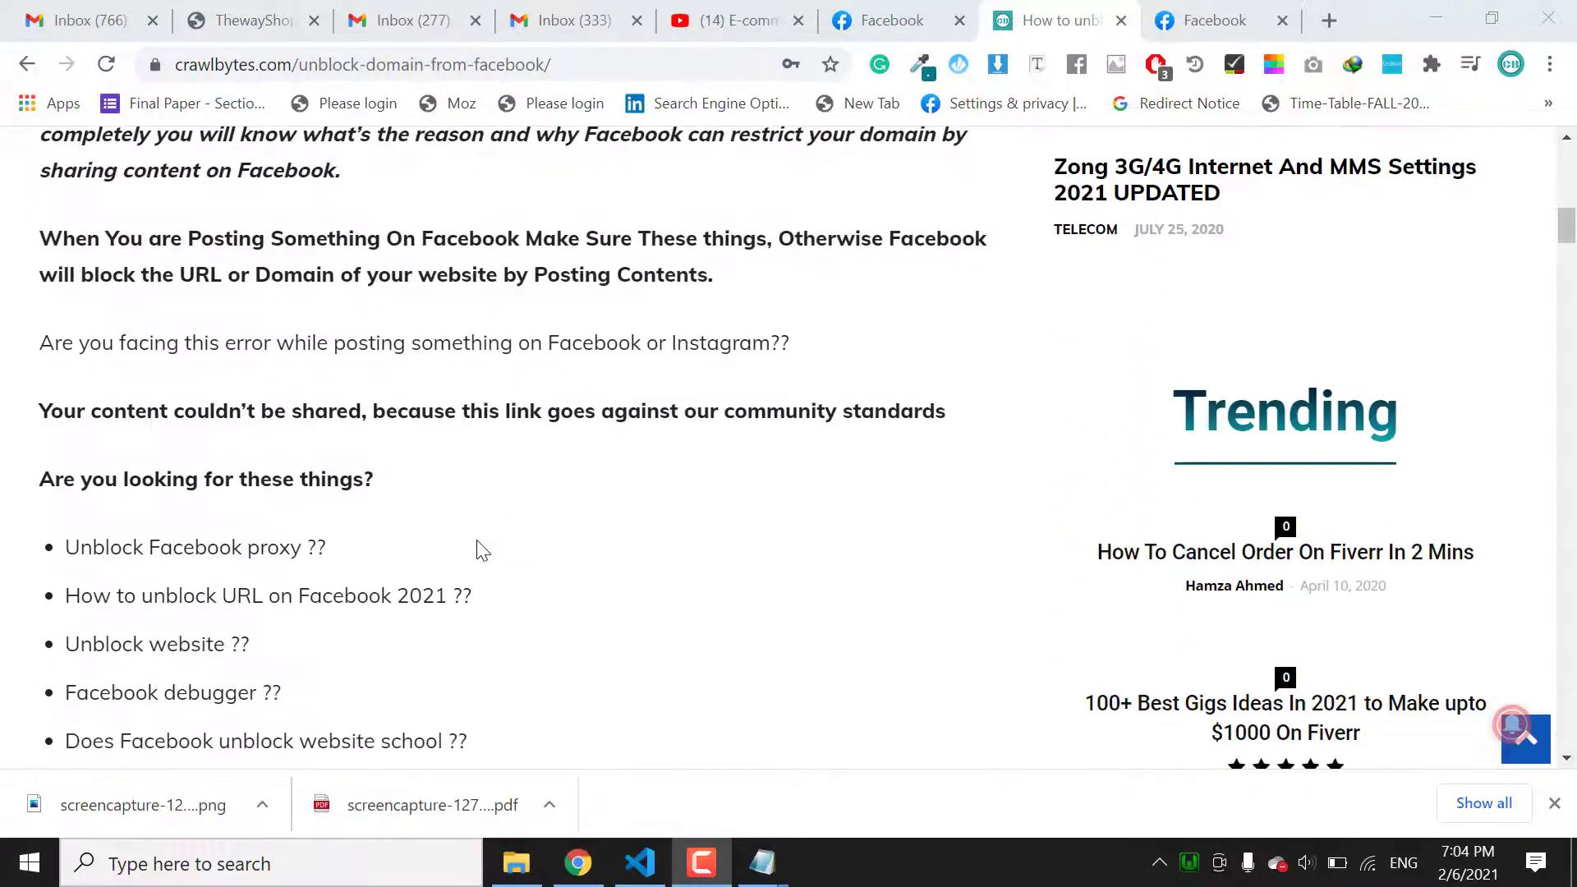
{"action": "scroll", "coordinate": [482, 550], "scroll_direction": "down", "scroll_amount": 4}
{"action": "scroll", "coordinate": [483, 550], "scroll_direction": "down", "scroll_amount": 3}
{"action": "scroll", "coordinate": [482, 551], "scroll_direction": "down", "scroll_amount": 2}
{"action": "scroll", "coordinate": [480, 552], "scroll_direction": "down", "scroll_amount": 3}
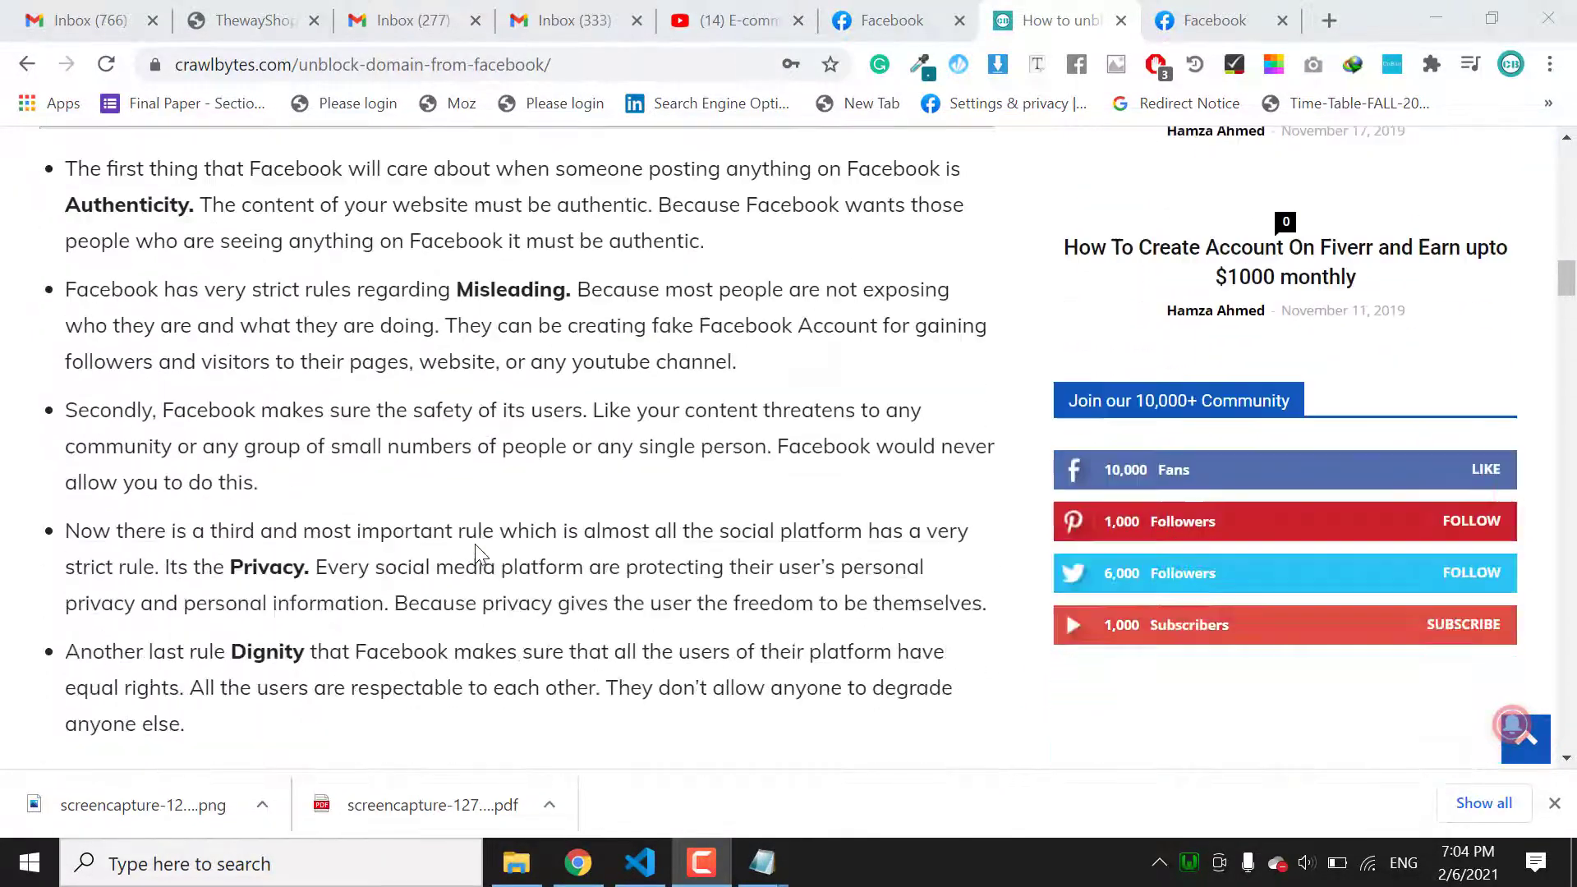
{"action": "scroll", "coordinate": [474, 543], "scroll_direction": "down", "scroll_amount": 3}
{"action": "scroll", "coordinate": [474, 549], "scroll_direction": "down", "scroll_amount": 2}
{"action": "scroll", "coordinate": [474, 555], "scroll_direction": "down", "scroll_amount": 2}
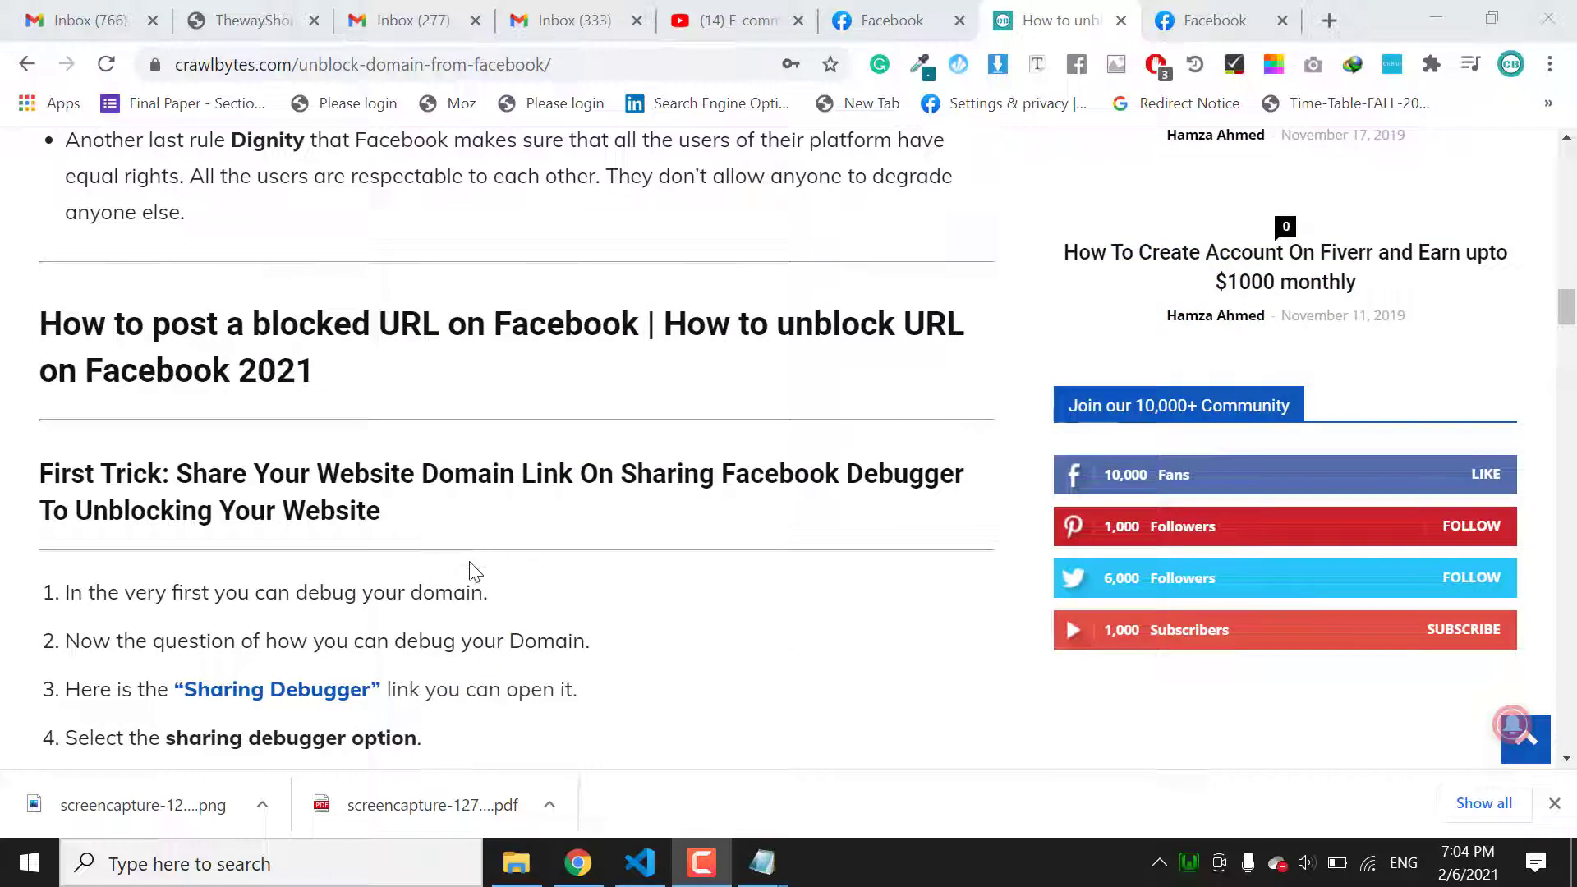
{"action": "scroll", "coordinate": [475, 571], "scroll_direction": "down", "scroll_amount": 1}
{"action": "scroll", "coordinate": [475, 571], "scroll_direction": "down", "scroll_amount": 2}
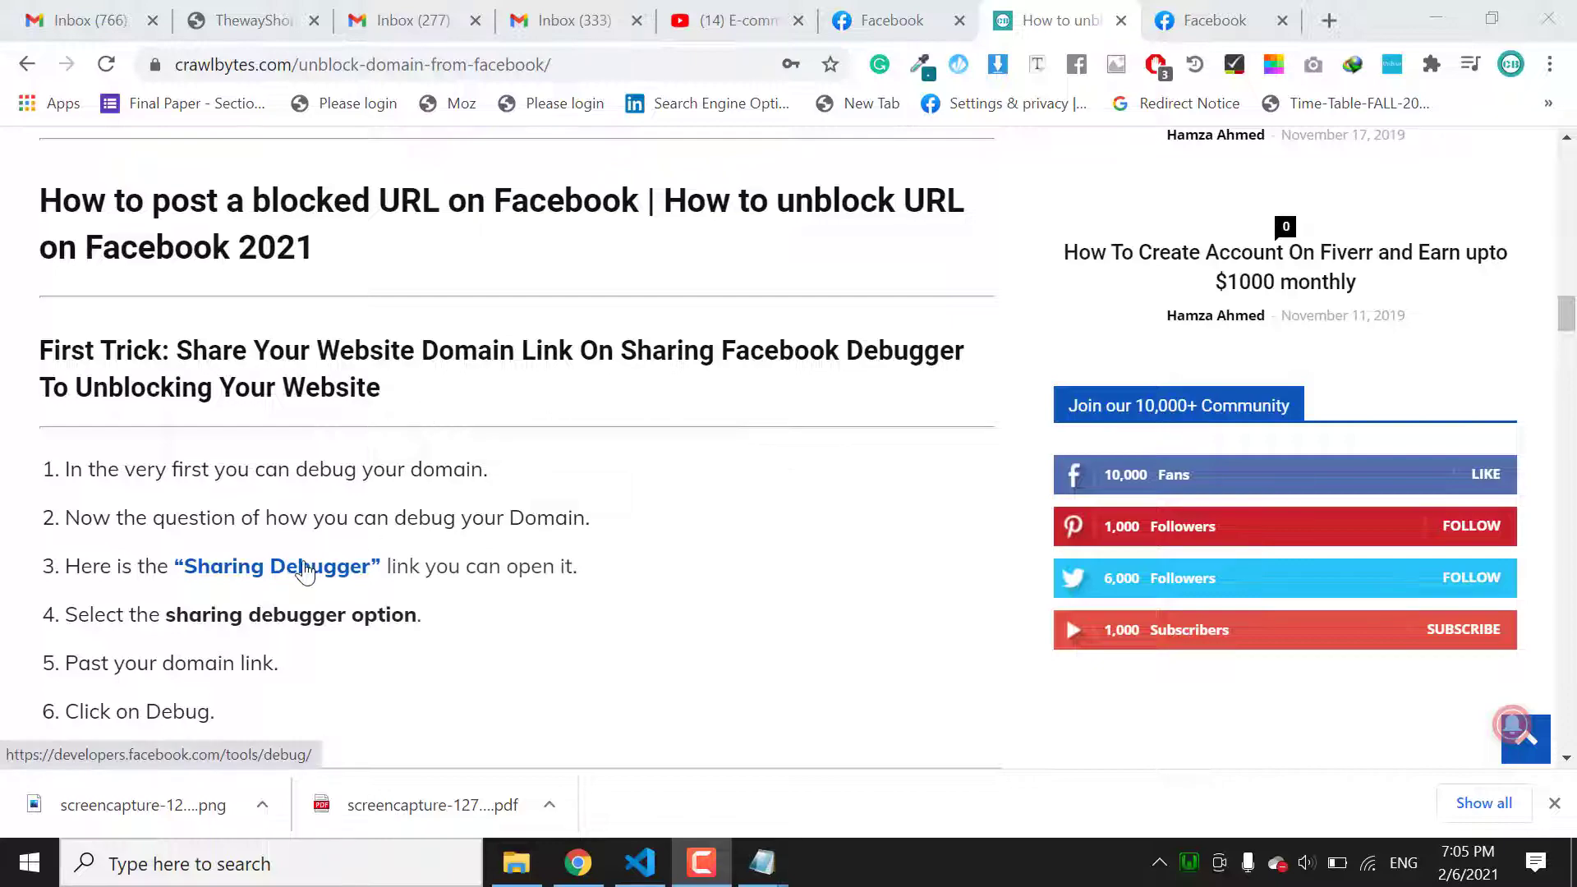
{"action": "scroll", "coordinate": [316, 584], "scroll_direction": "down", "scroll_amount": 5}
{"action": "scroll", "coordinate": [369, 592], "scroll_direction": "down", "scroll_amount": 5}
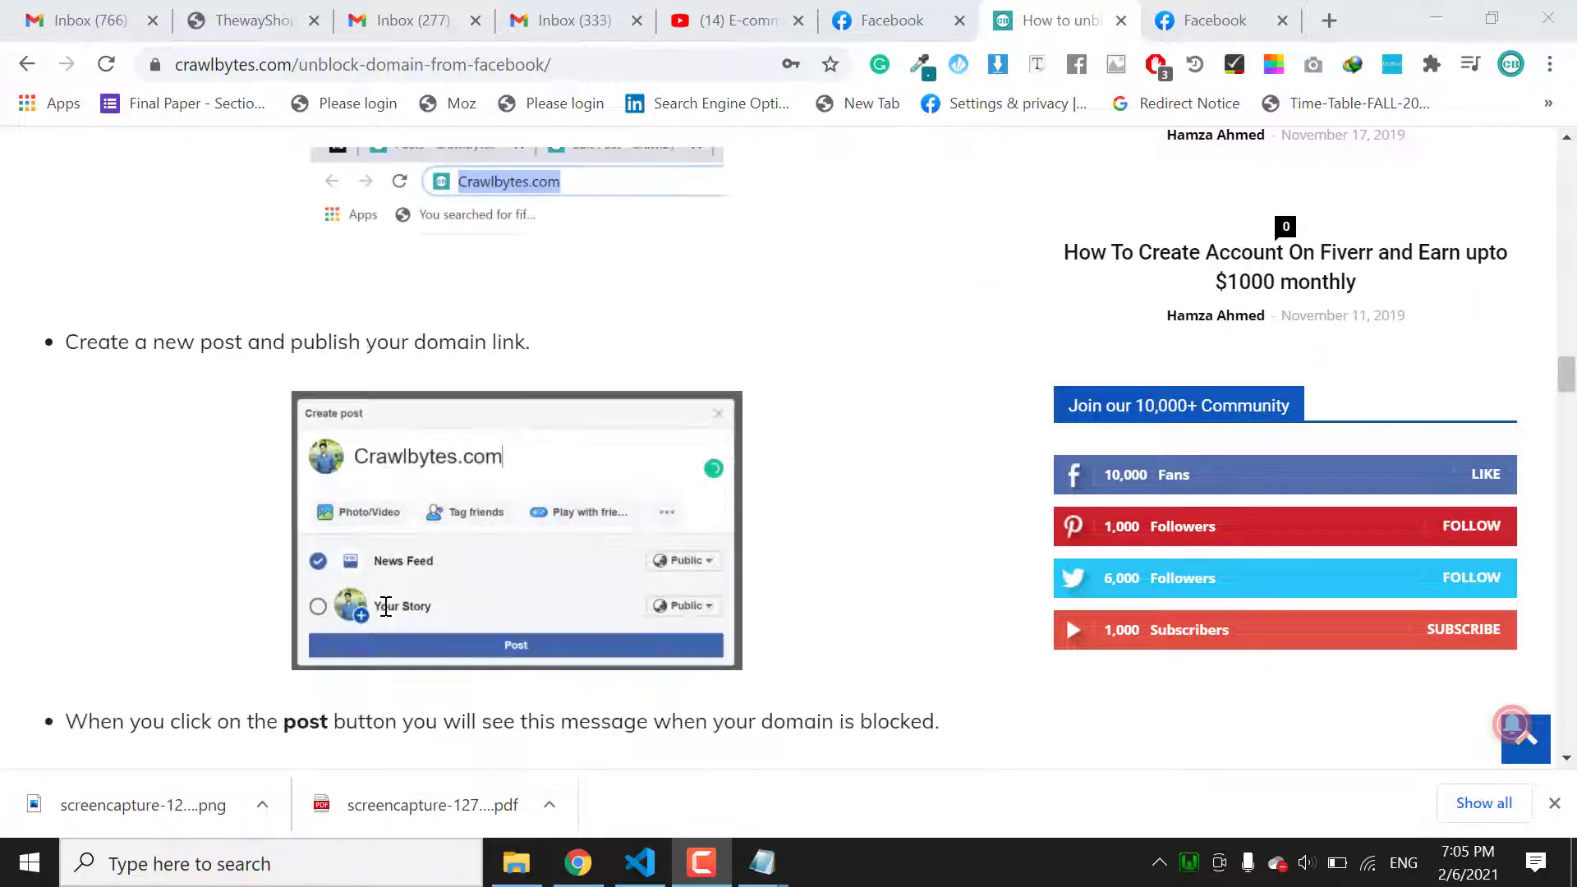
{"action": "scroll", "coordinate": [386, 608], "scroll_direction": "down", "scroll_amount": 4}
{"action": "scroll", "coordinate": [386, 607], "scroll_direction": "down", "scroll_amount": 5}
{"action": "scroll", "coordinate": [386, 608], "scroll_direction": "down", "scroll_amount": 3}
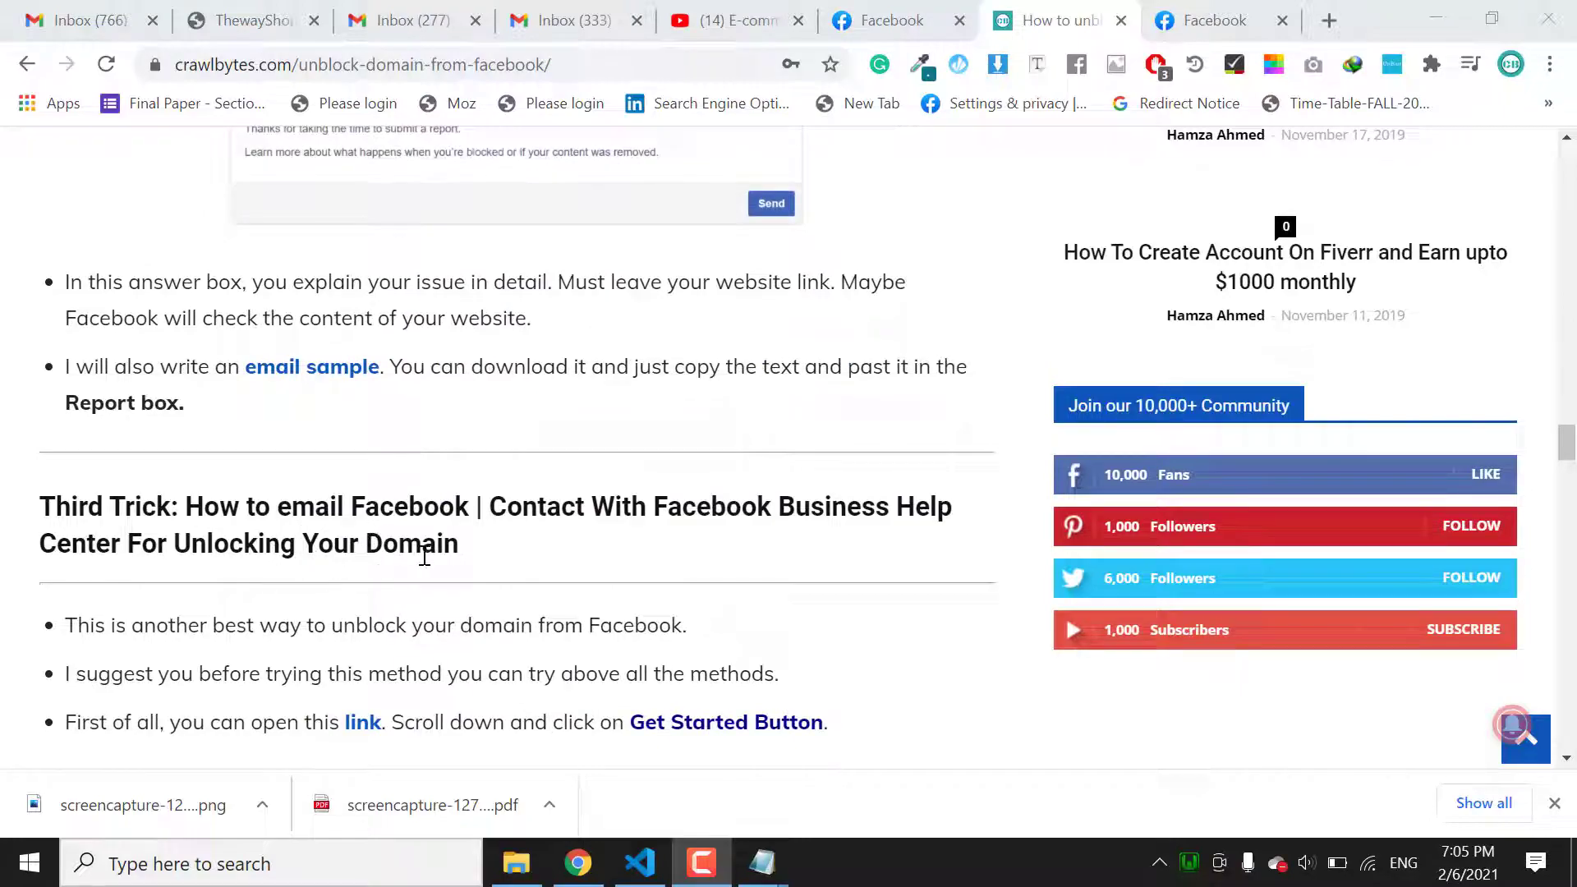
{"action": "scroll", "coordinate": [424, 565], "scroll_direction": "down", "scroll_amount": 8}
{"action": "scroll", "coordinate": [423, 566], "scroll_direction": "up", "scroll_amount": 8}
{"action": "scroll", "coordinate": [424, 566], "scroll_direction": "up", "scroll_amount": 4}
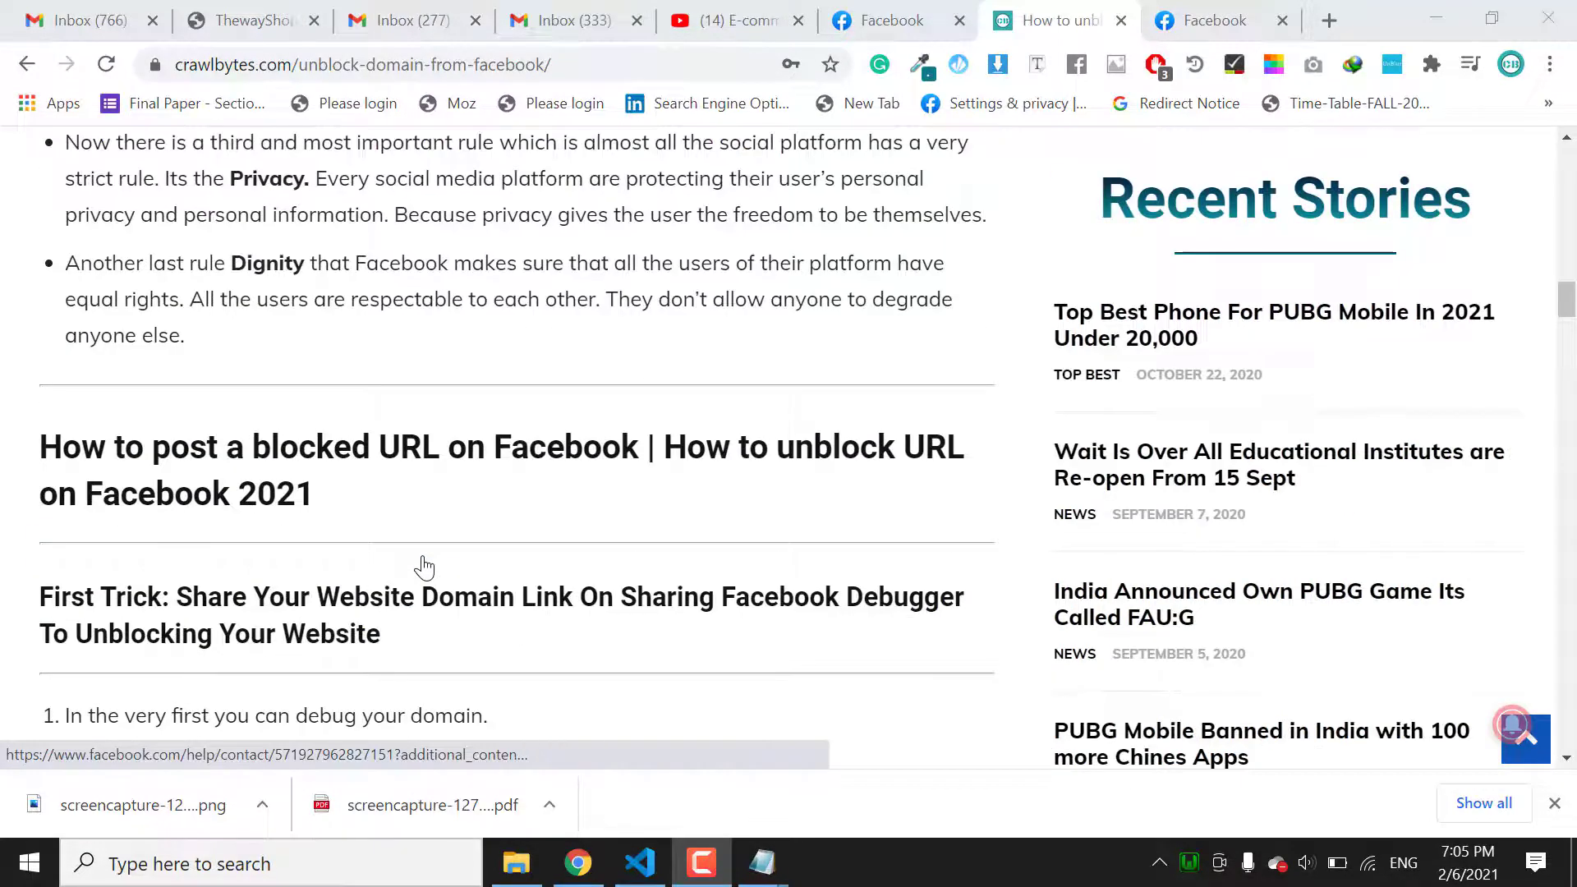
{"action": "scroll", "coordinate": [424, 566], "scroll_direction": "down", "scroll_amount": 2}
{"action": "scroll", "coordinate": [424, 566], "scroll_direction": "down", "scroll_amount": 6}
{"action": "scroll", "coordinate": [424, 565], "scroll_direction": "up", "scroll_amount": 2}
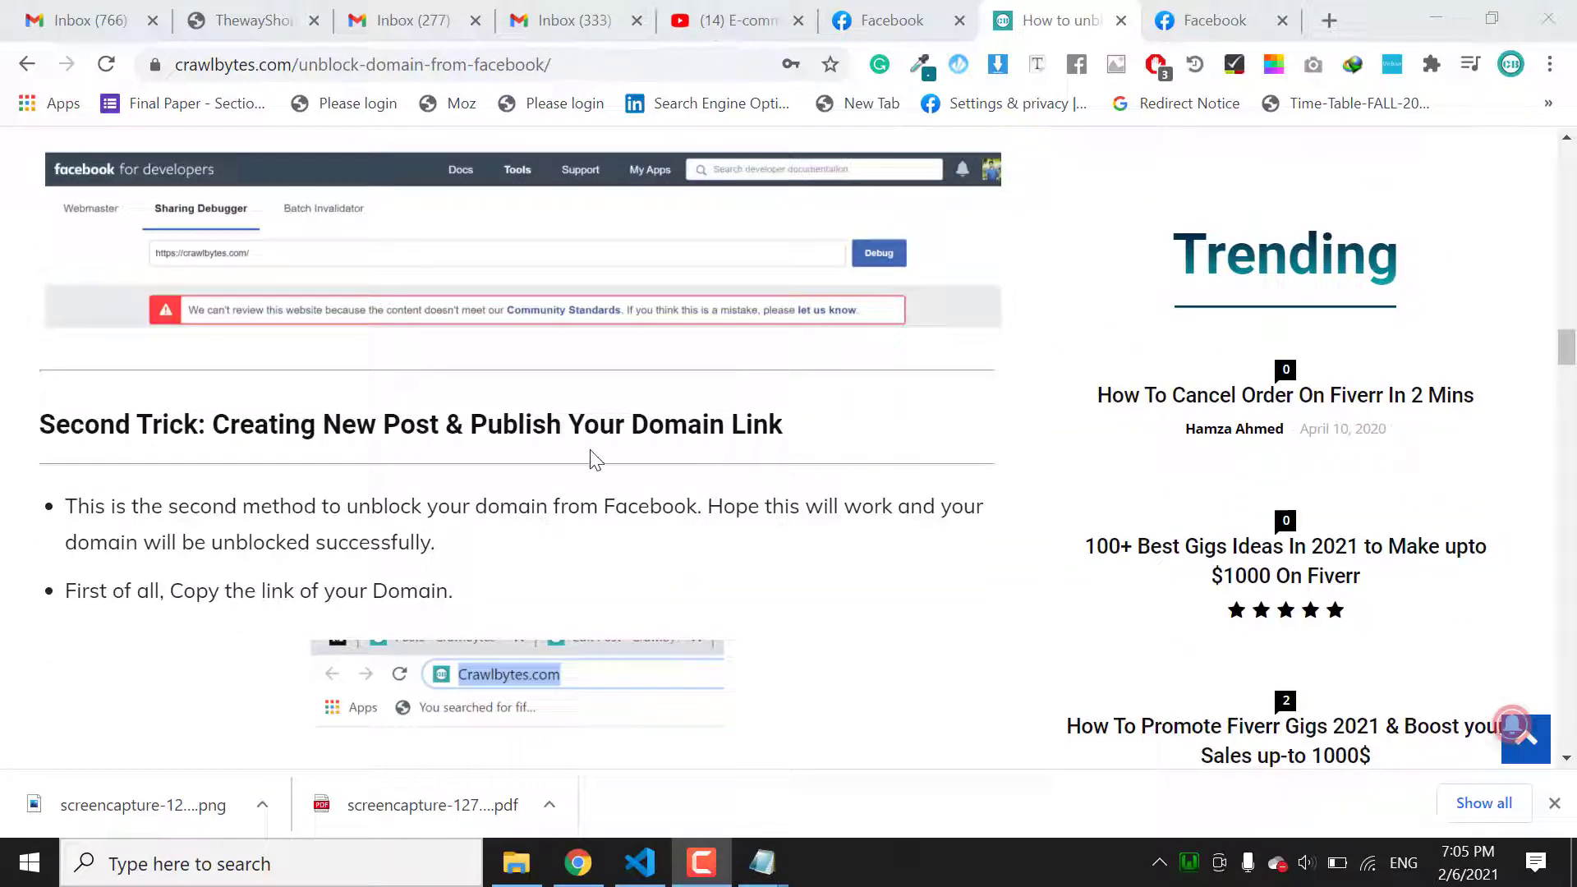
{"action": "scroll", "coordinate": [432, 518], "scroll_direction": "down", "scroll_amount": 1}
{"action": "scroll", "coordinate": [419, 369], "scroll_direction": "up", "scroll_amount": 7}
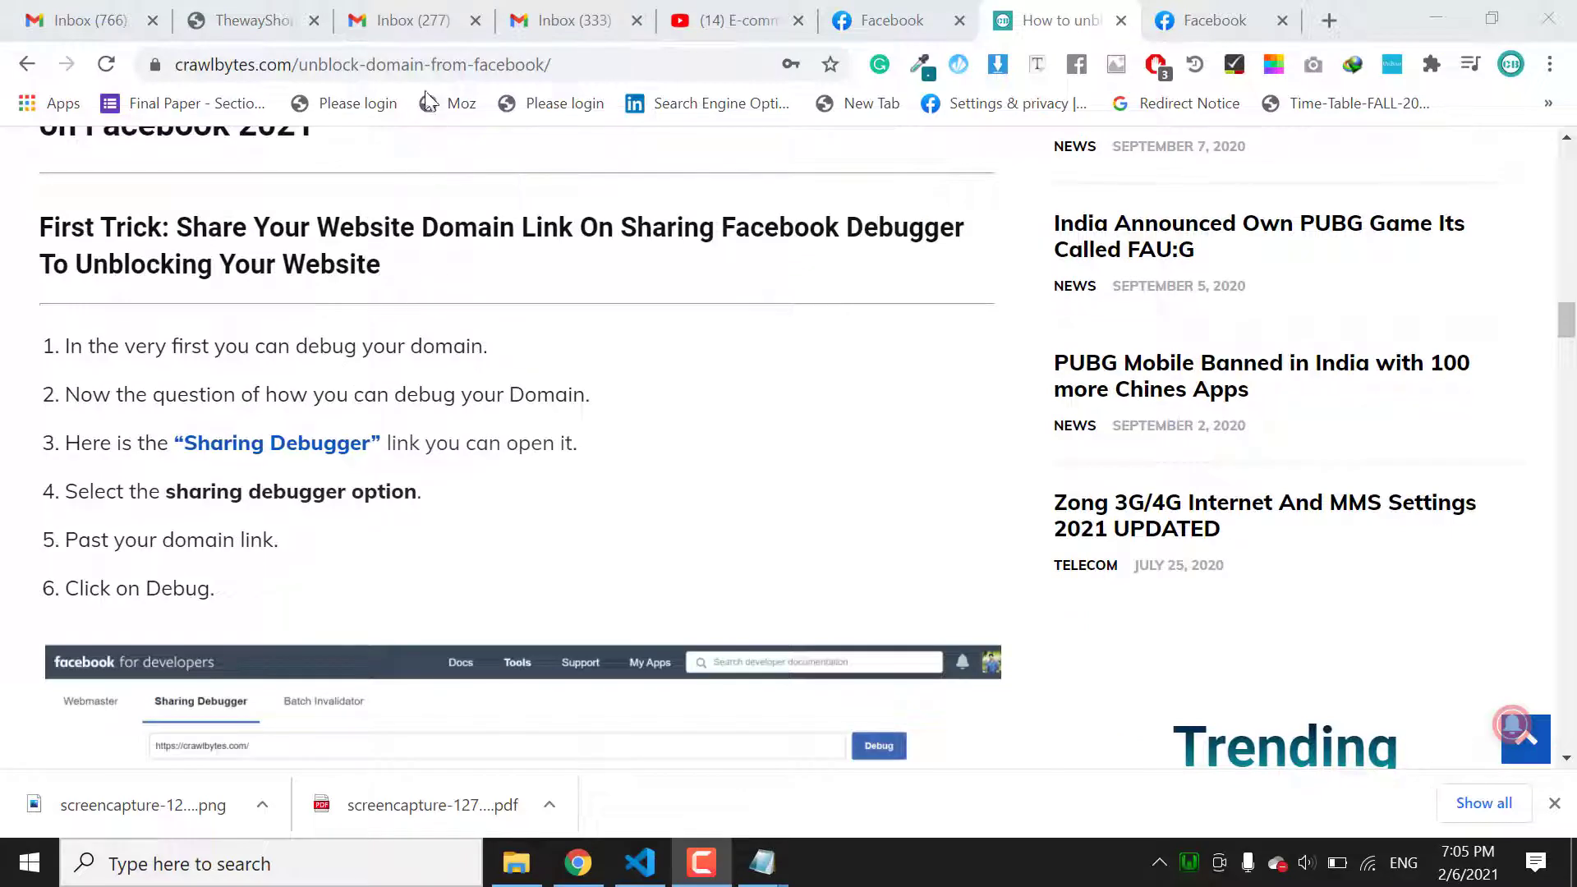
Step: Open the Crawlbytes article's Sharing Debugger link in a new browser tab
{"action": "left_click", "coordinate": [428, 64]}
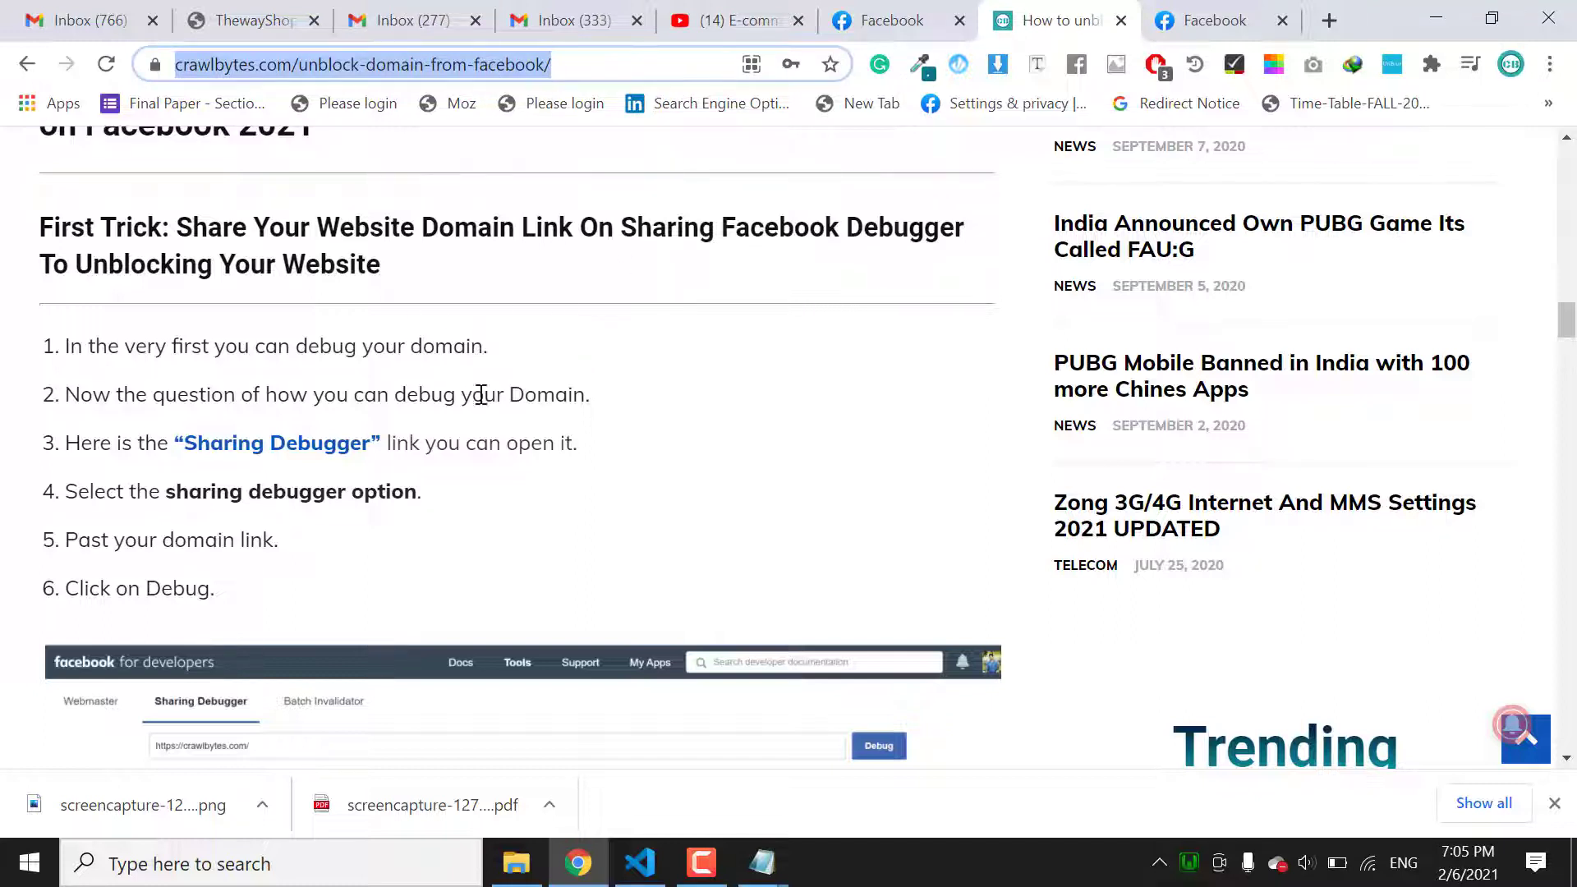
{"action": "scroll", "coordinate": [479, 421], "scroll_direction": "down", "scroll_amount": 1}
{"action": "scroll", "coordinate": [504, 412], "scroll_direction": "up", "scroll_amount": 1}
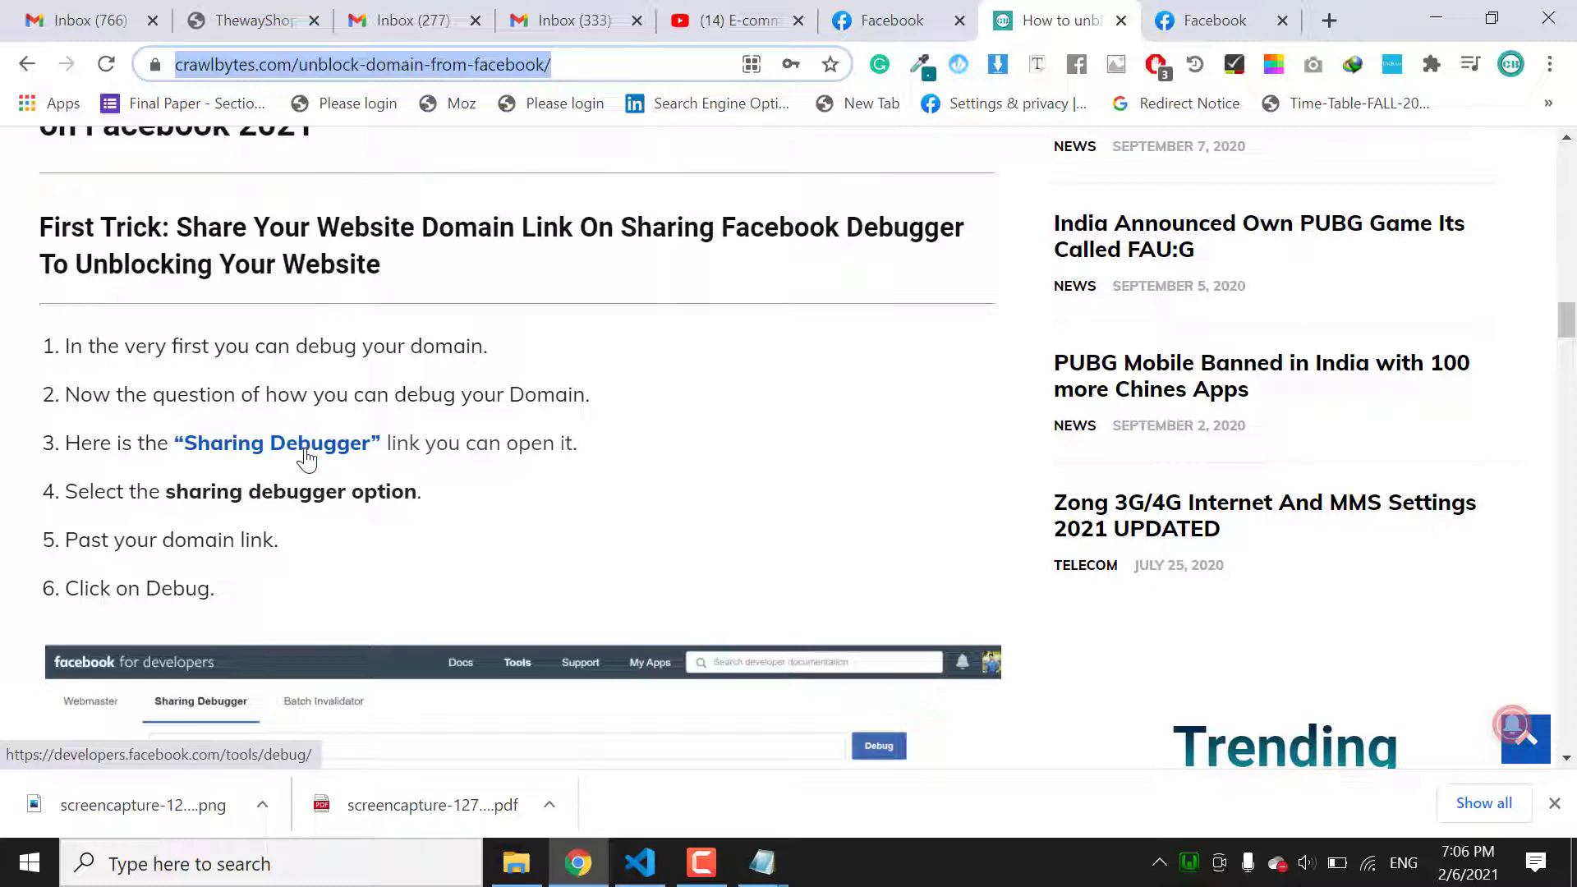
{"action": "scroll", "coordinate": [307, 457], "scroll_direction": "down", "scroll_amount": 2}
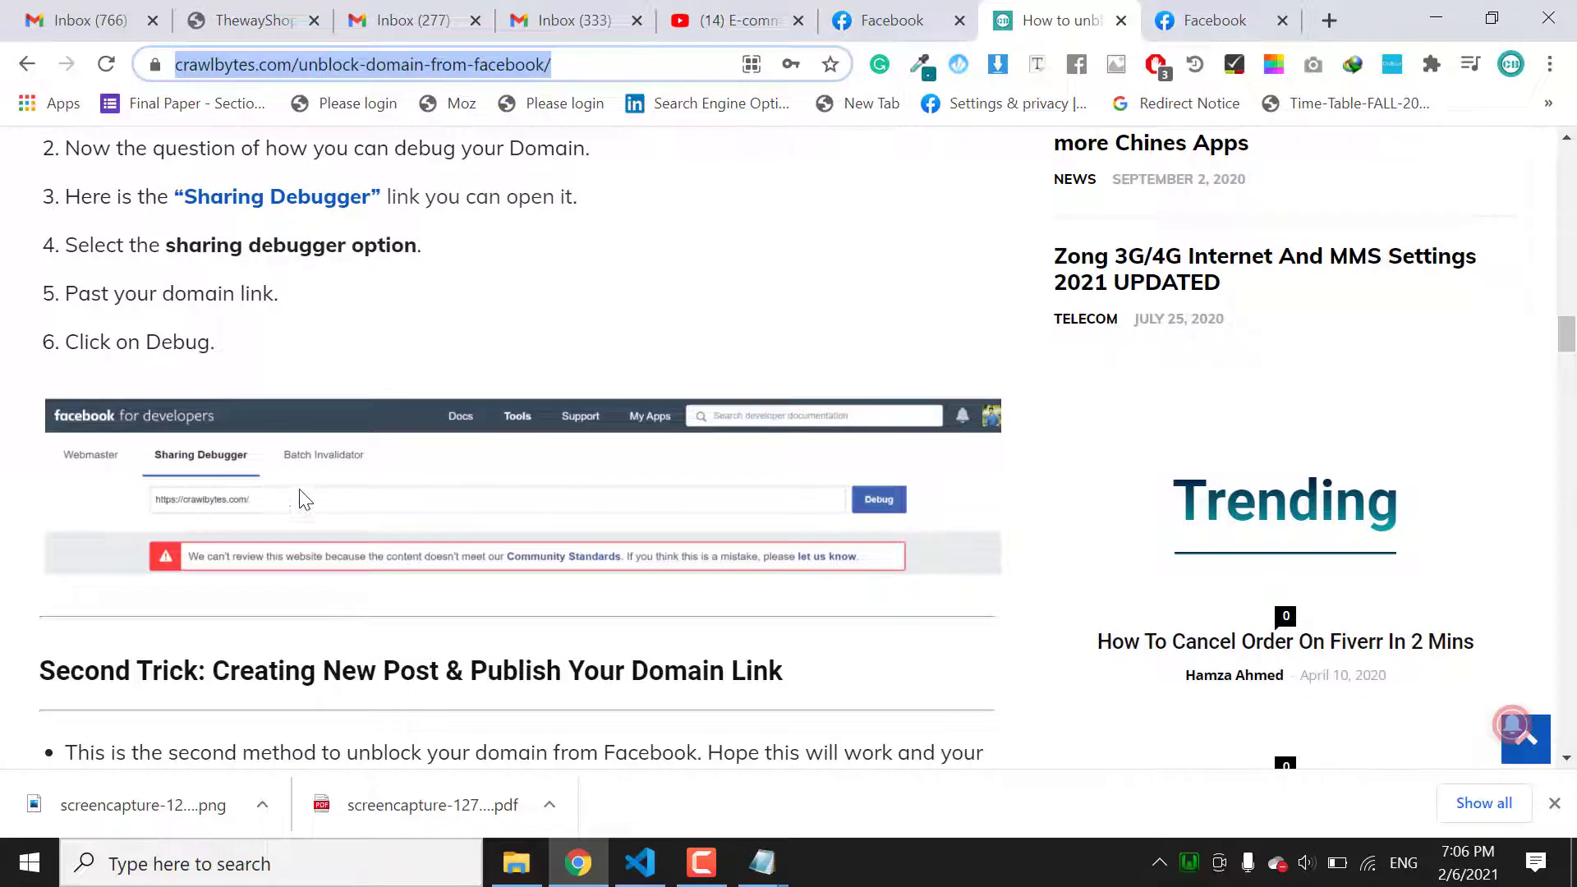
{"action": "scroll", "coordinate": [195, 460], "scroll_direction": "up", "scroll_amount": 1}
{"action": "right_click", "coordinate": [246, 319]}
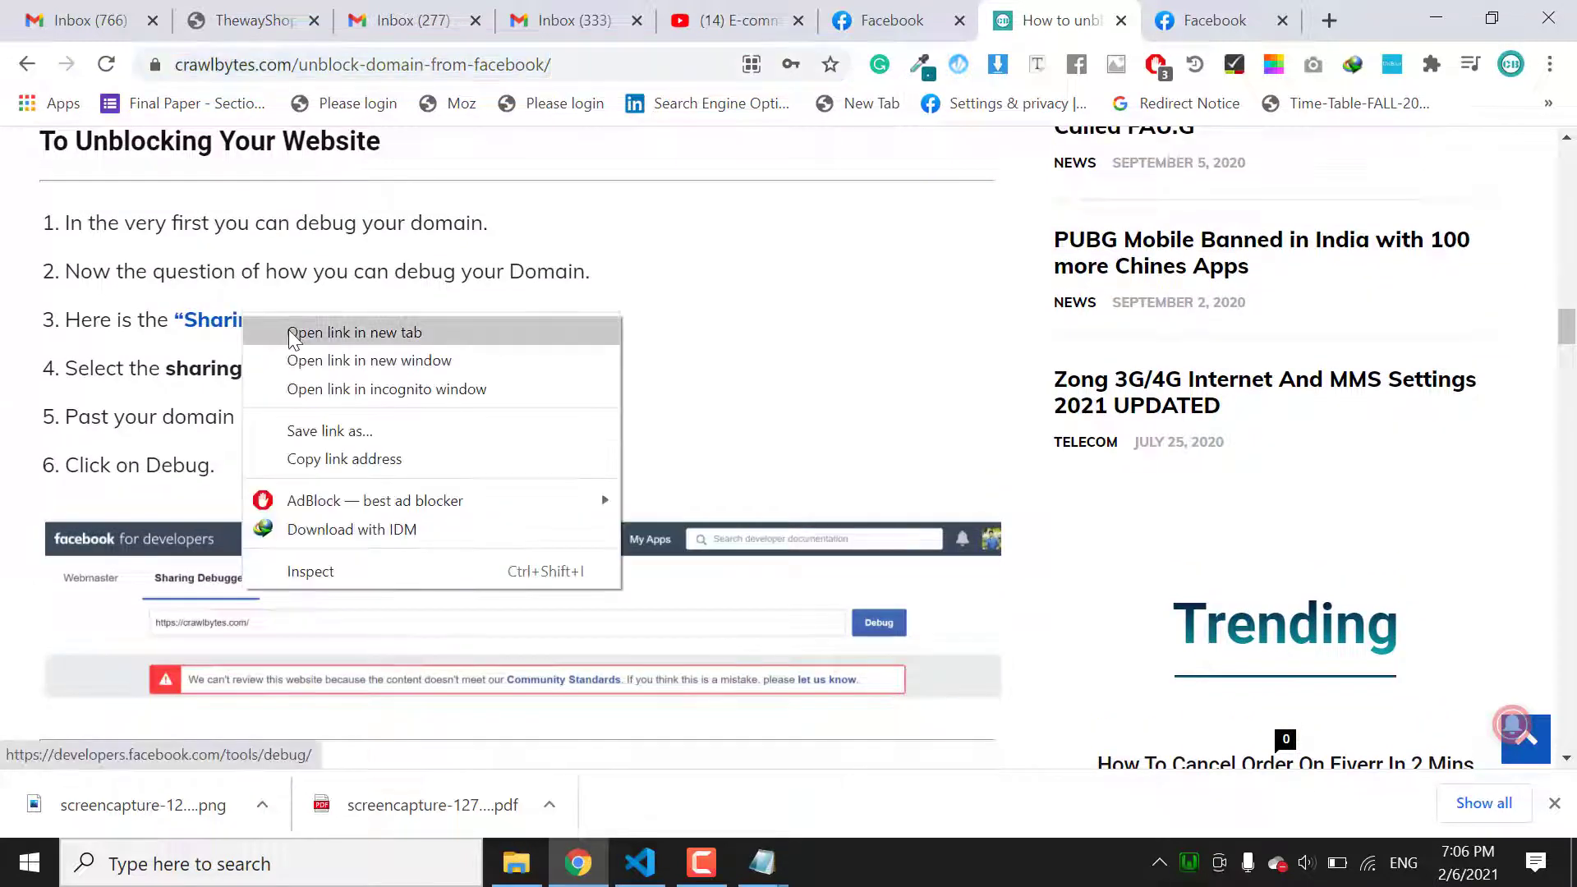
{"action": "left_click", "coordinate": [357, 333]}
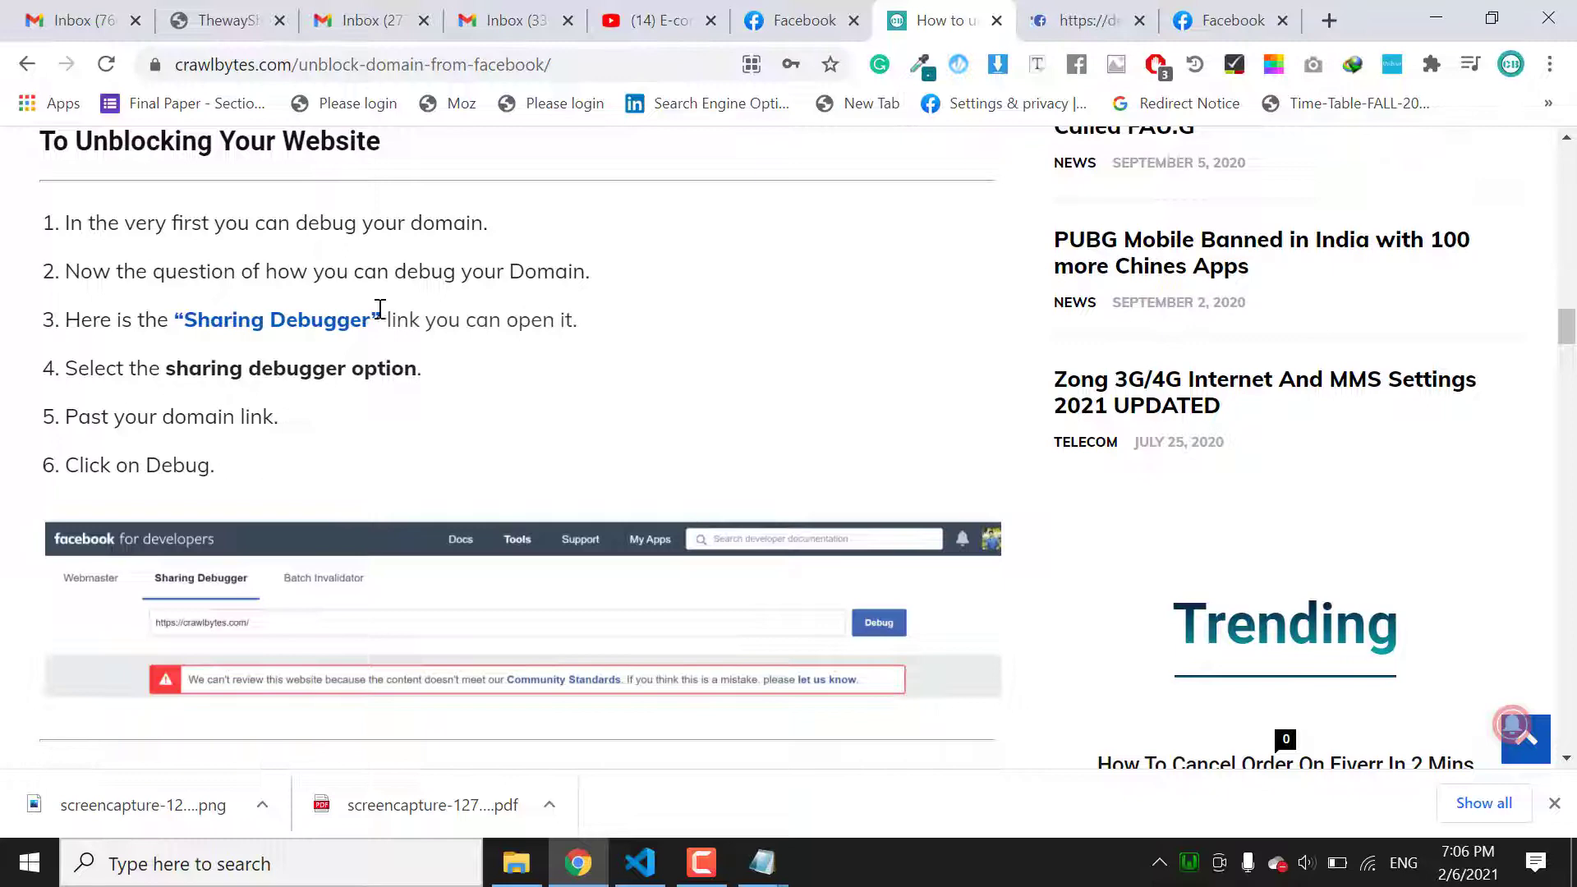
{"action": "left_click", "coordinate": [1085, 20]}
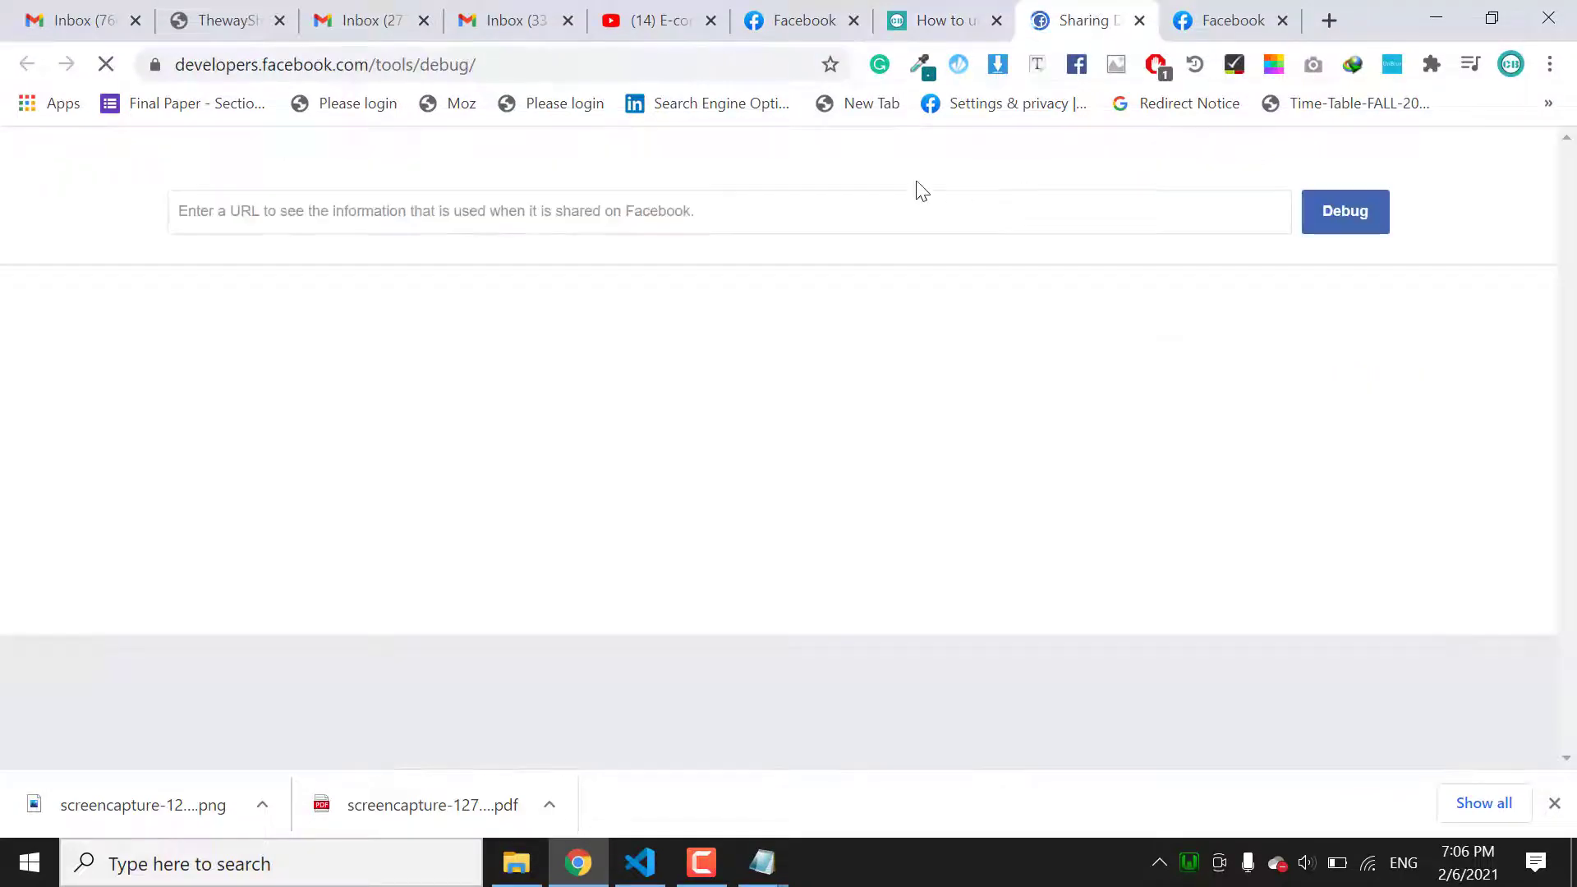
{"action": "left_click", "coordinate": [467, 212]}
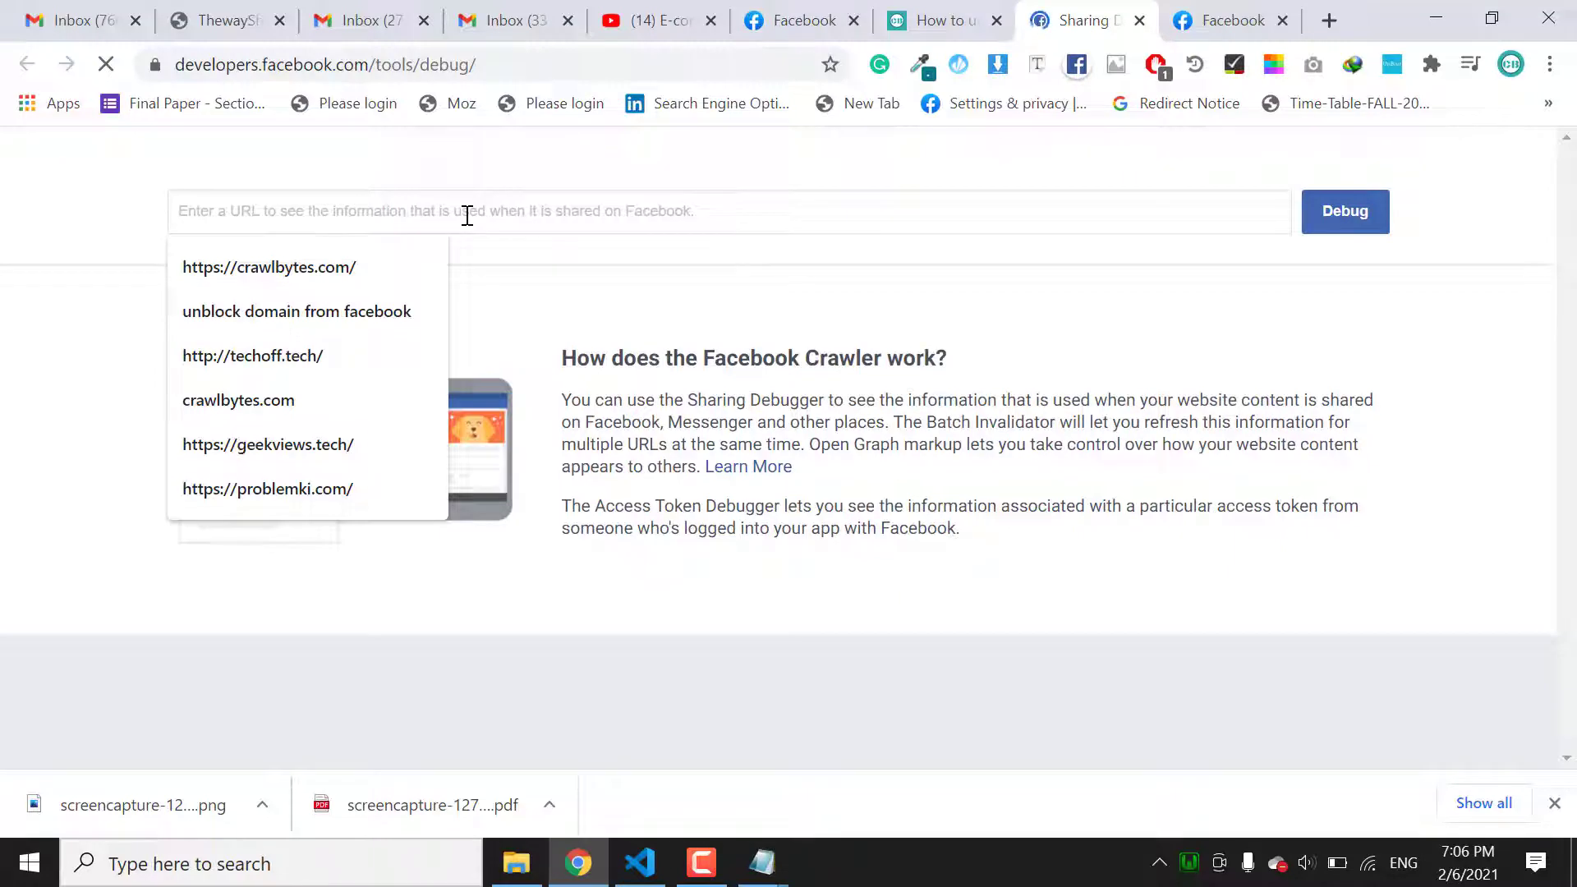
{"action": "type", "text": "www.catherinemarco.com"}
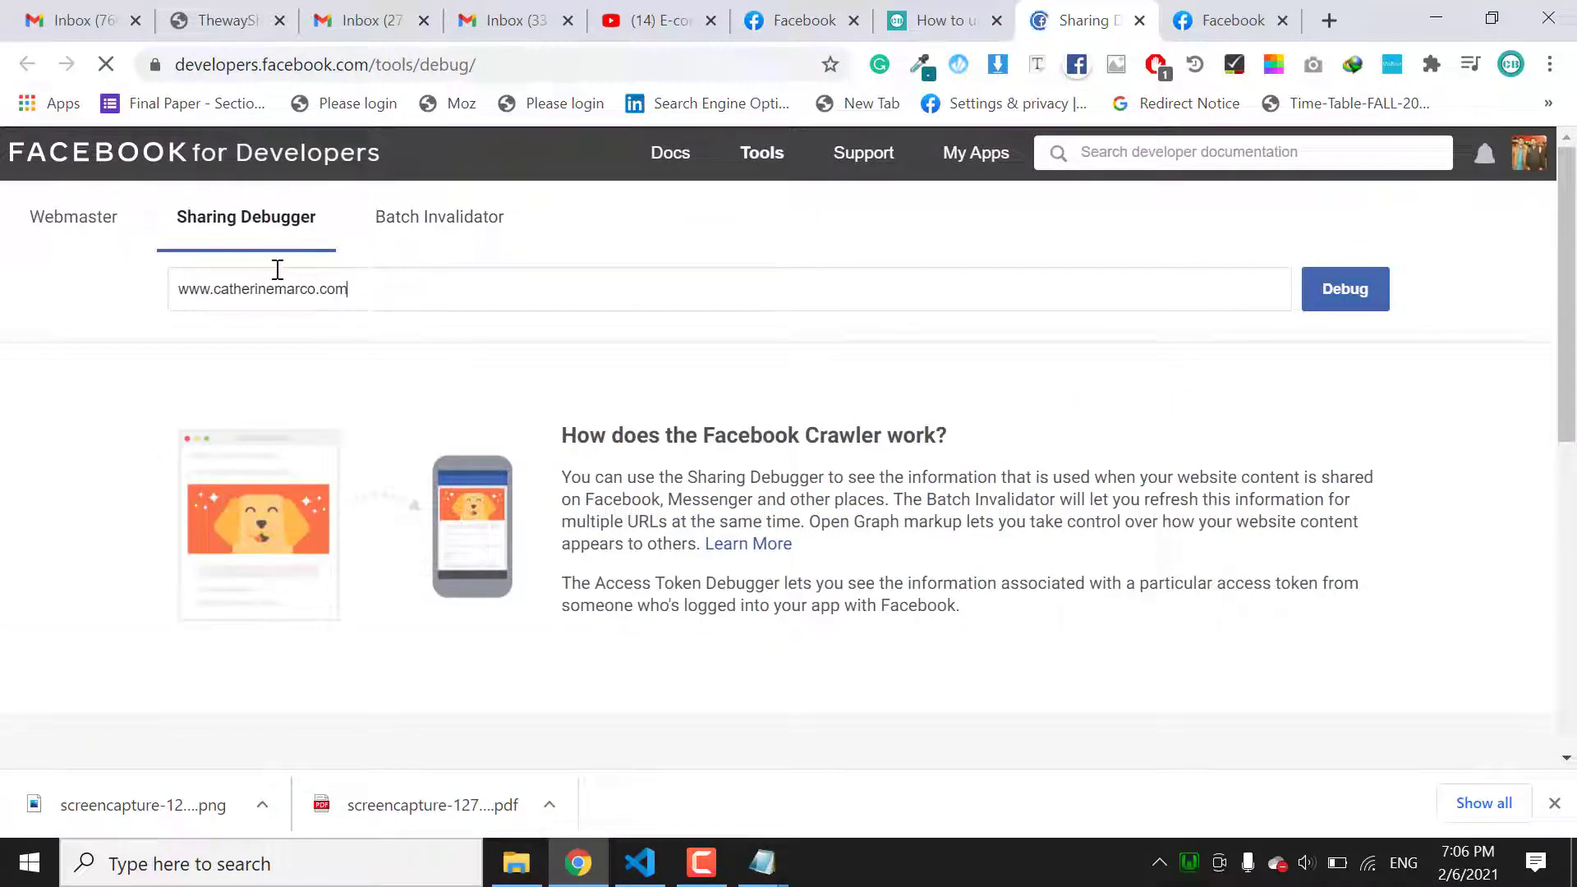
{"action": "left_click_drag", "start_coordinate": [350, 289], "coordinate": [173, 289]}
{"action": "key", "text": "ctrl+c"}
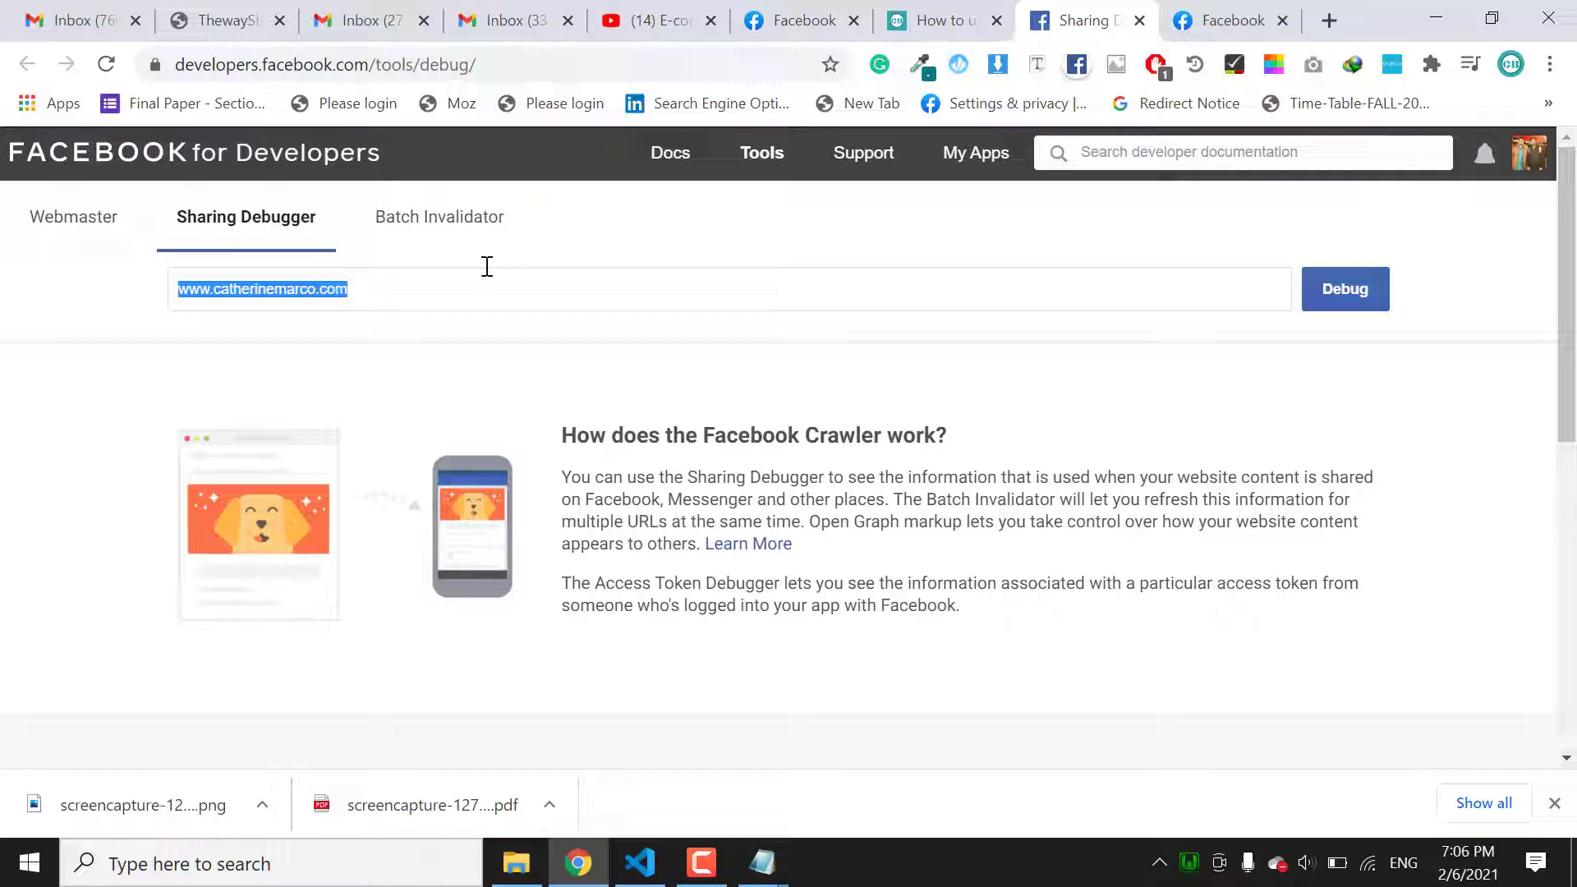
{"action": "left_click", "coordinate": [1220, 20]}
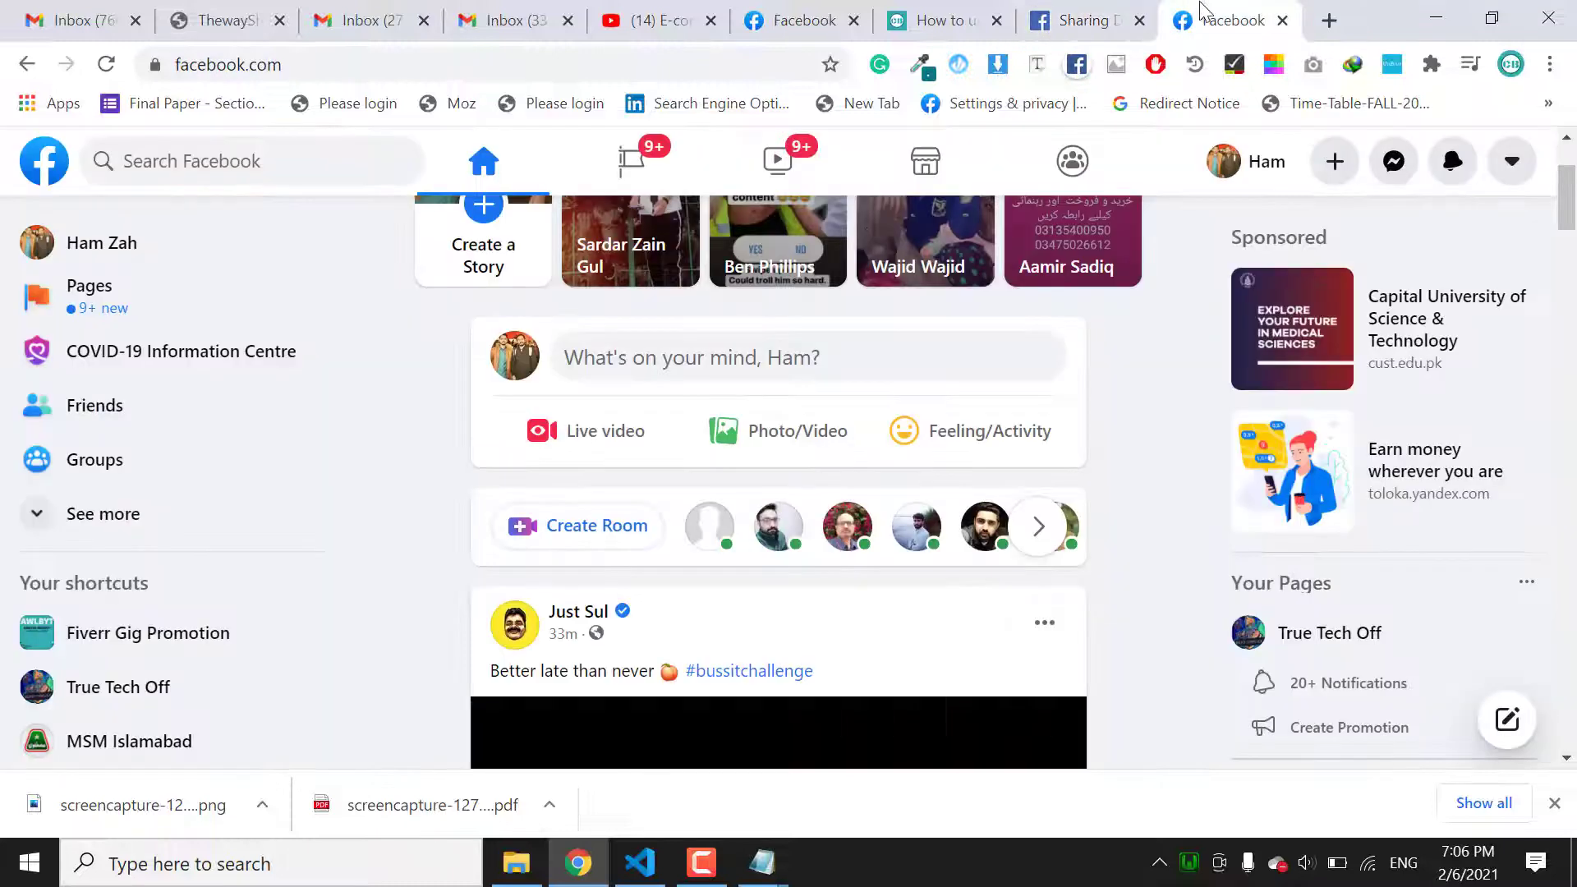
{"action": "left_click", "coordinate": [751, 370]}
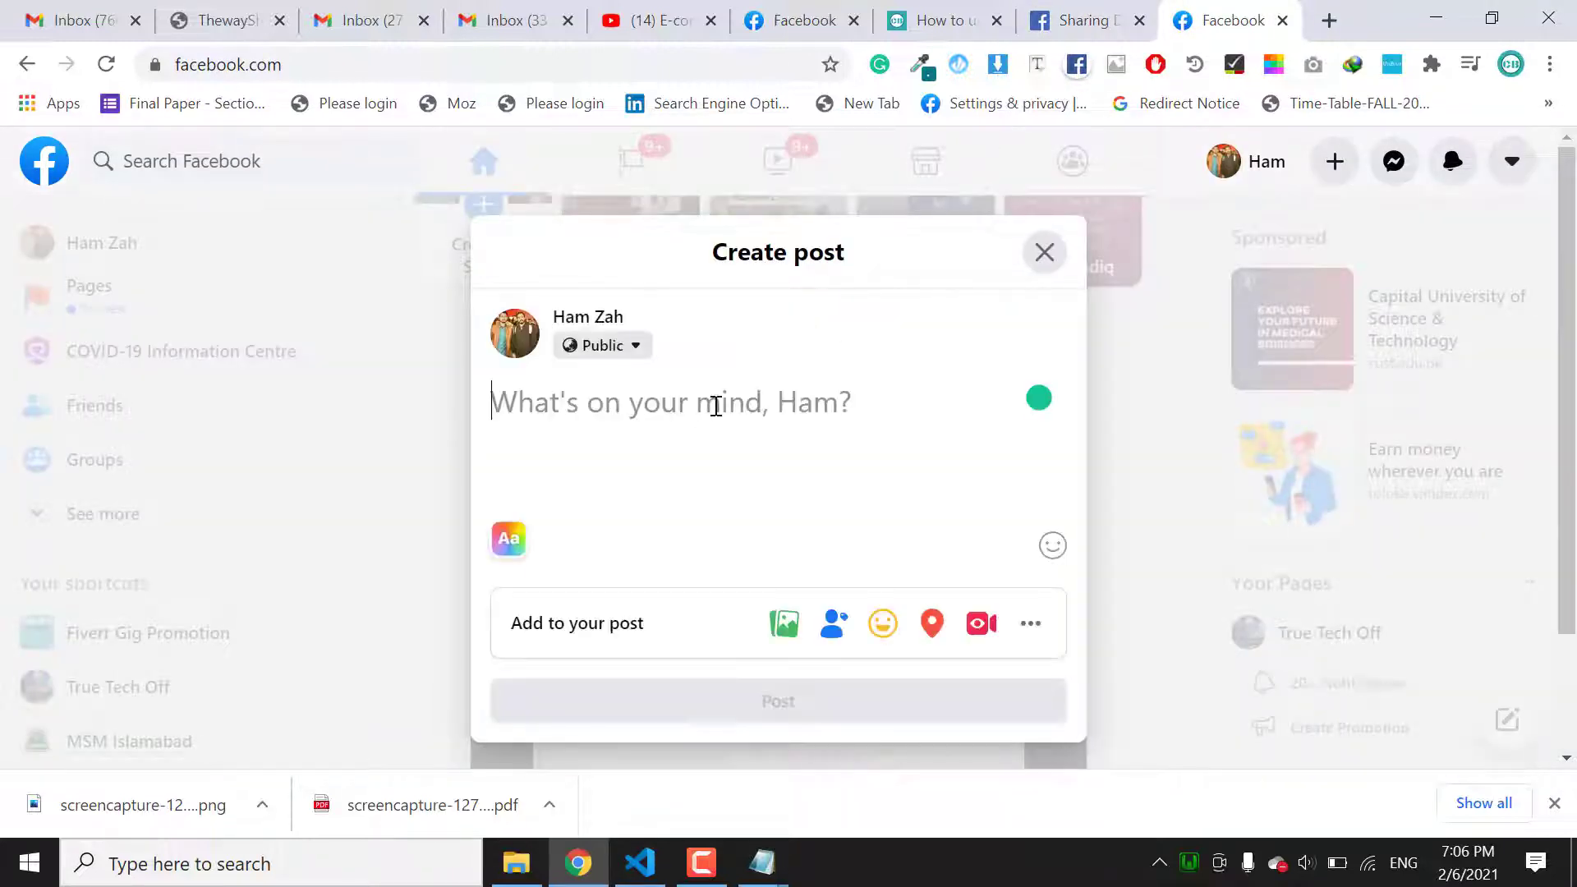
{"action": "key", "text": "ctrl+v"}
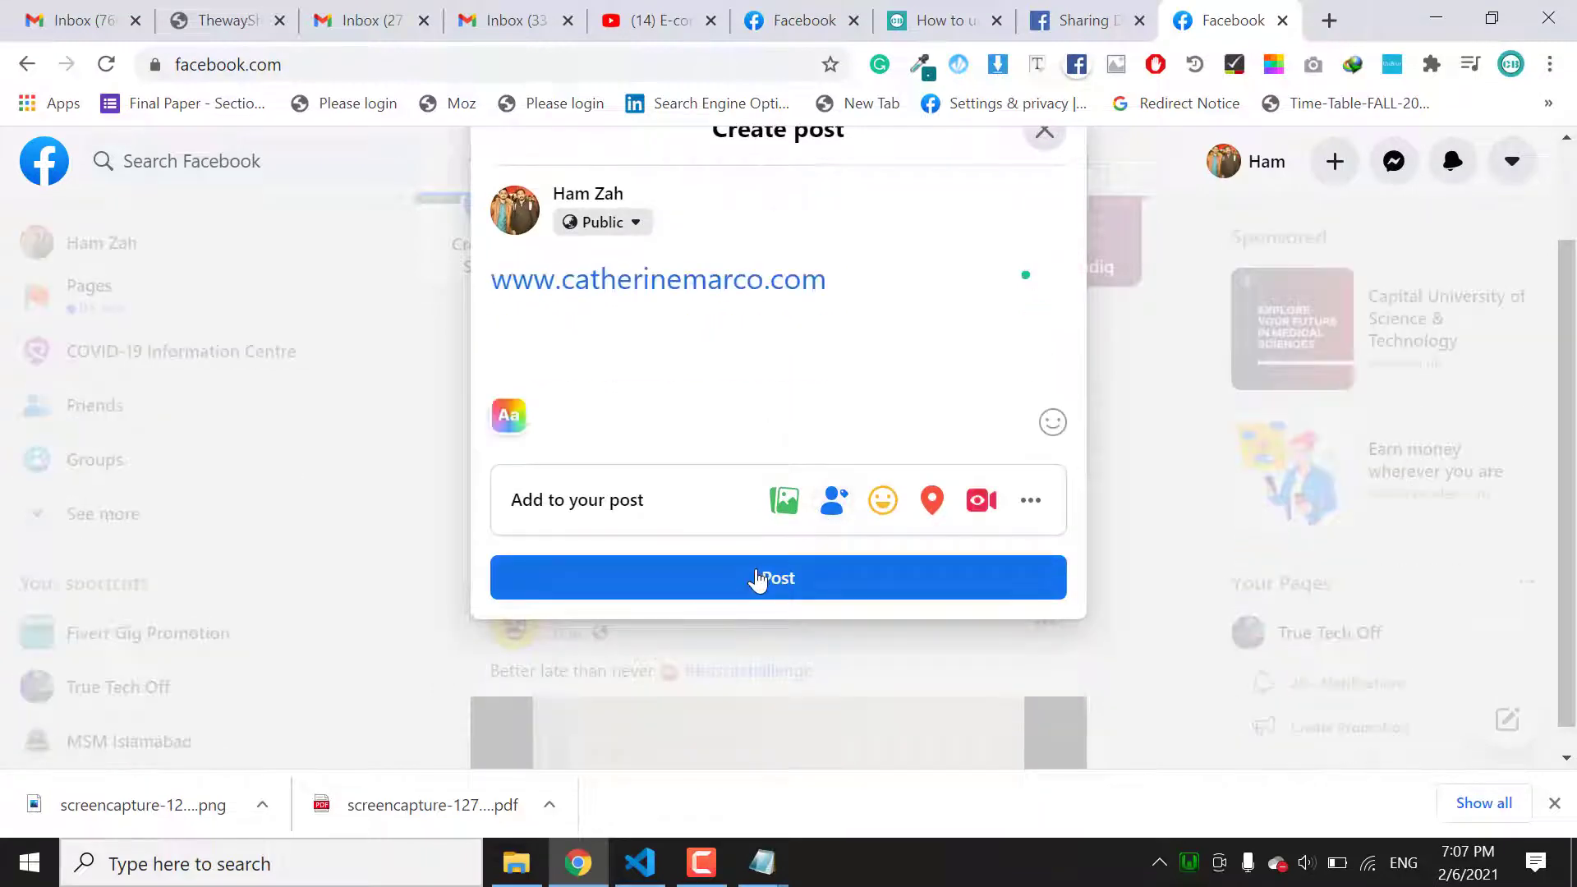
{"action": "left_click", "coordinate": [759, 580]}
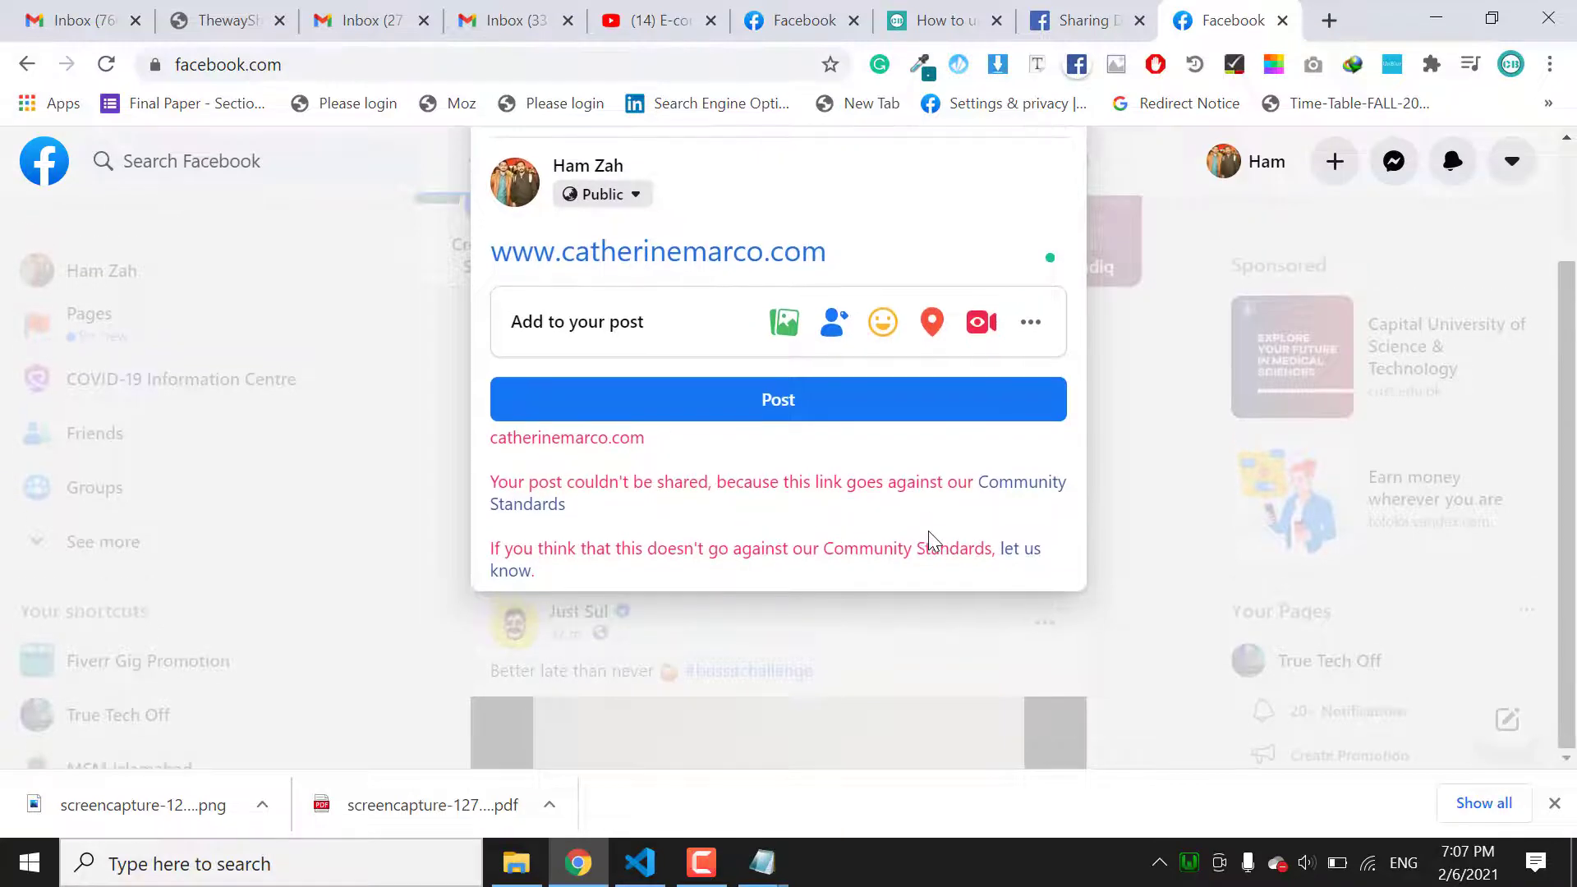
{"action": "key", "text": "Escape"}
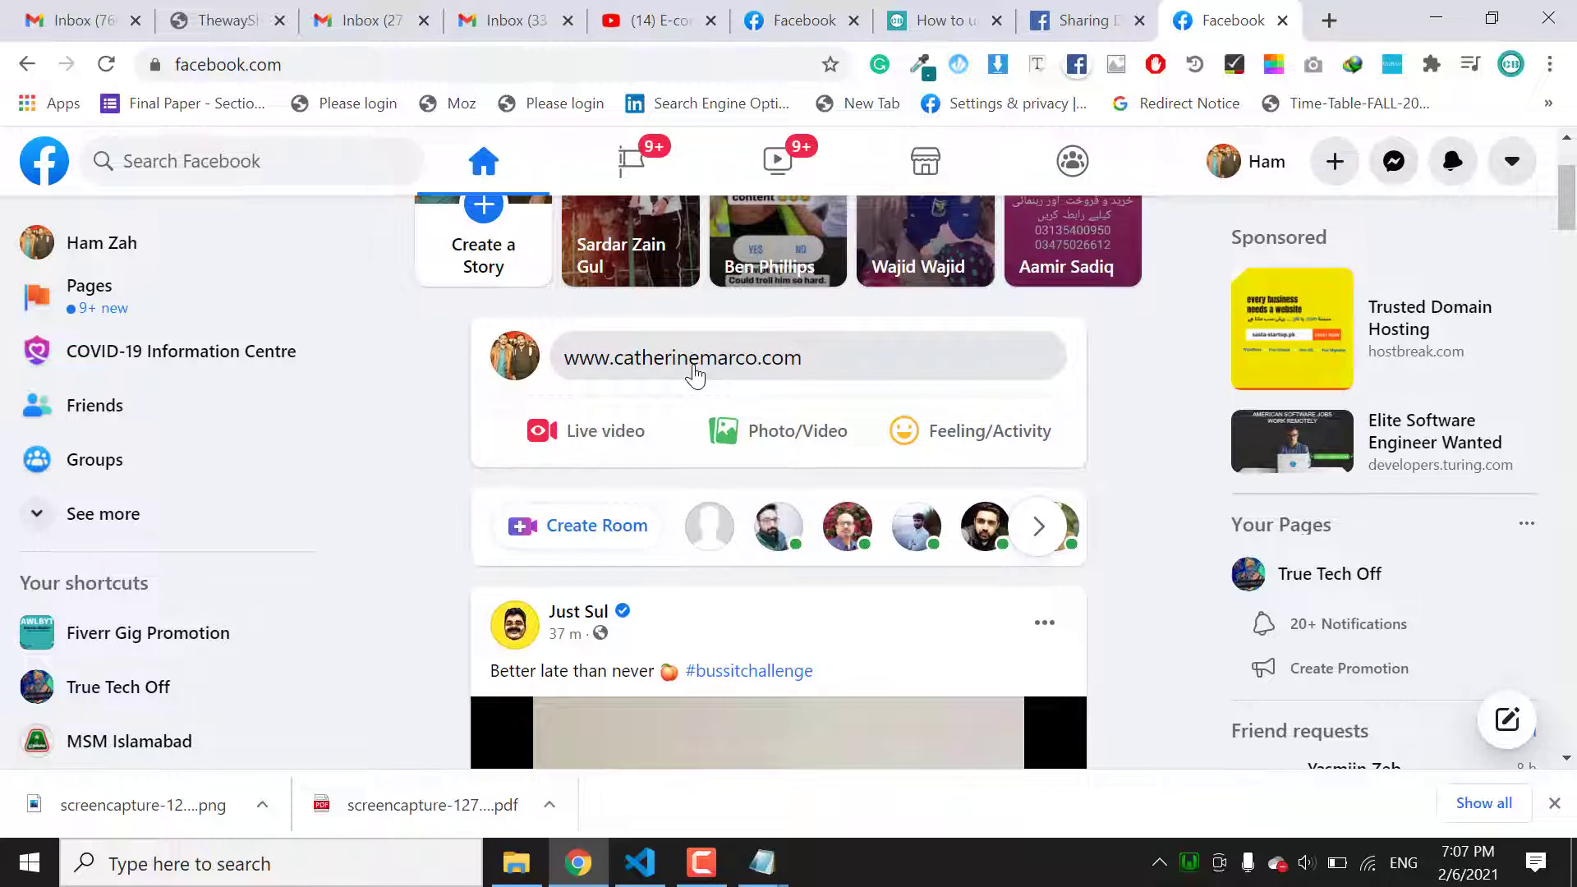
{"action": "left_click", "coordinate": [1090, 19]}
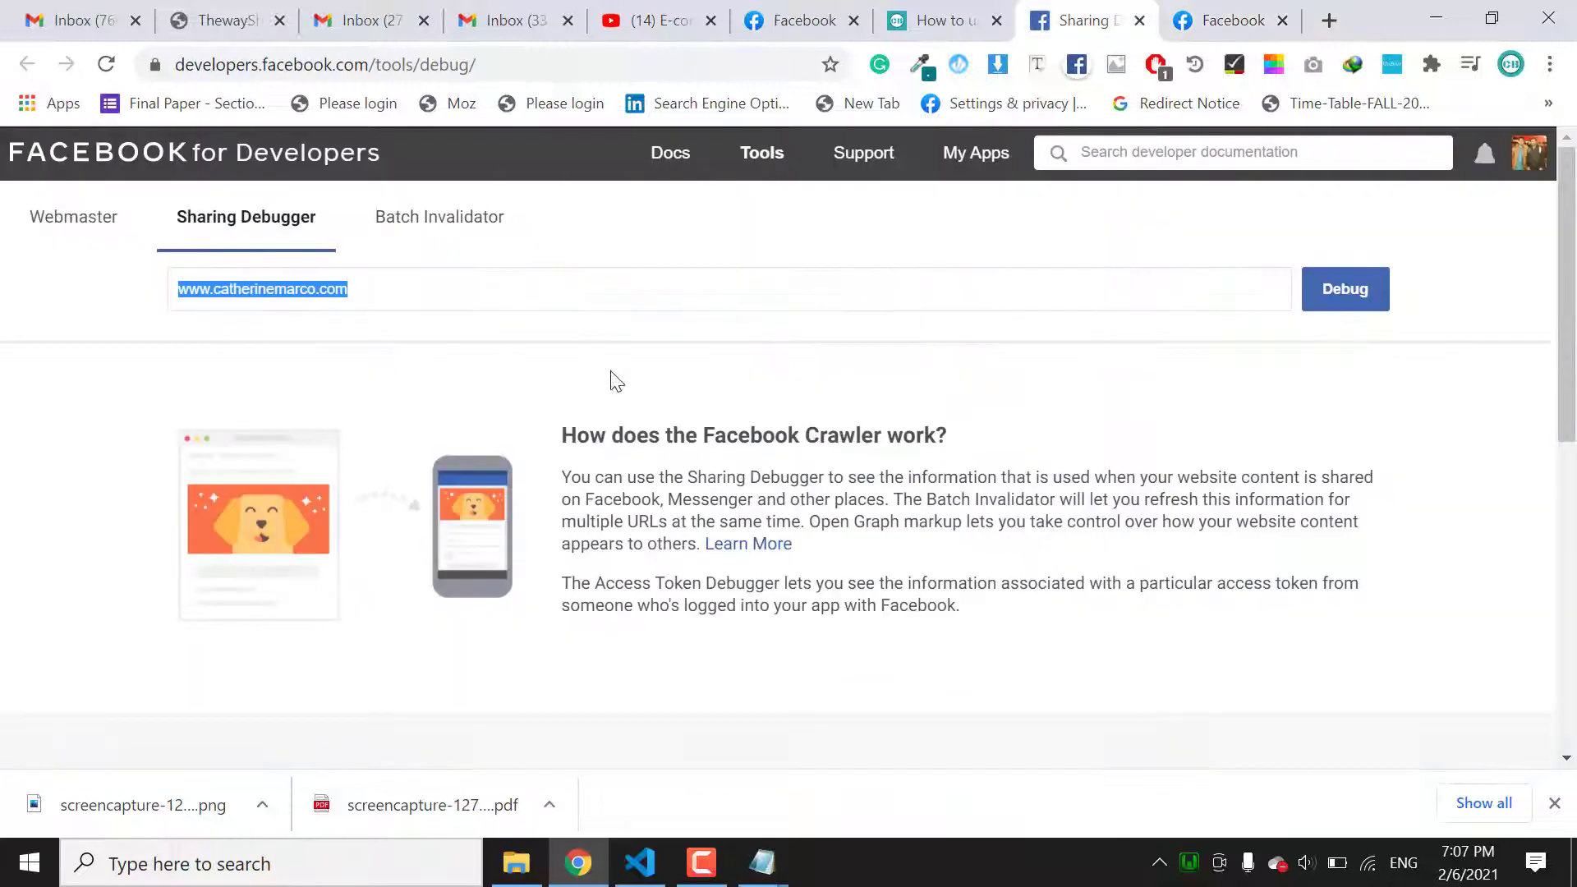
{"action": "left_click", "coordinate": [370, 292]}
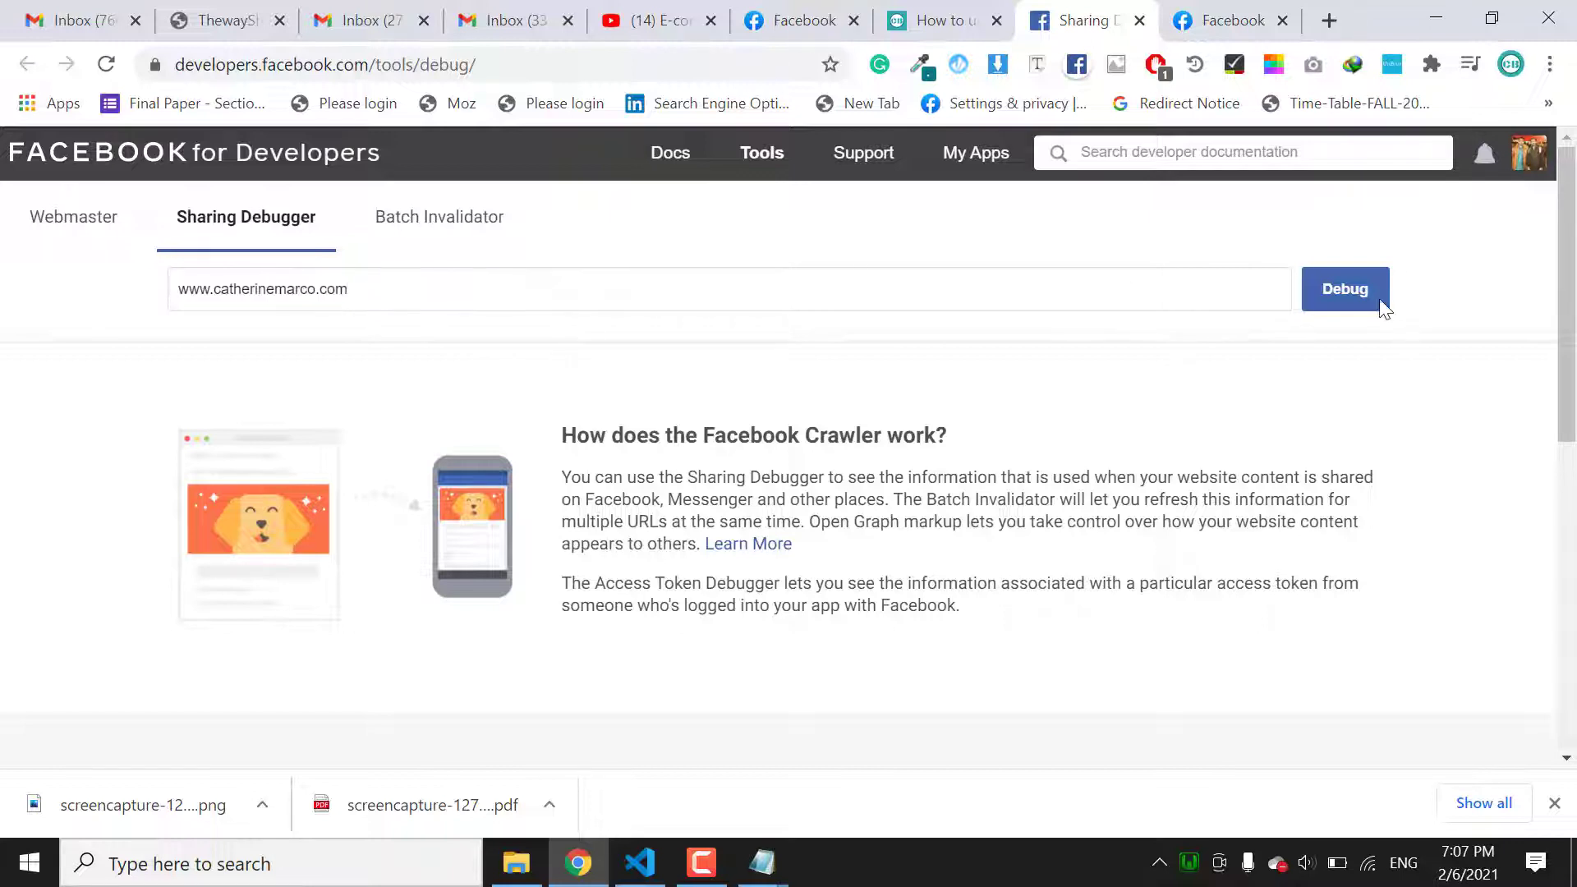
{"action": "left_click", "coordinate": [1345, 289]}
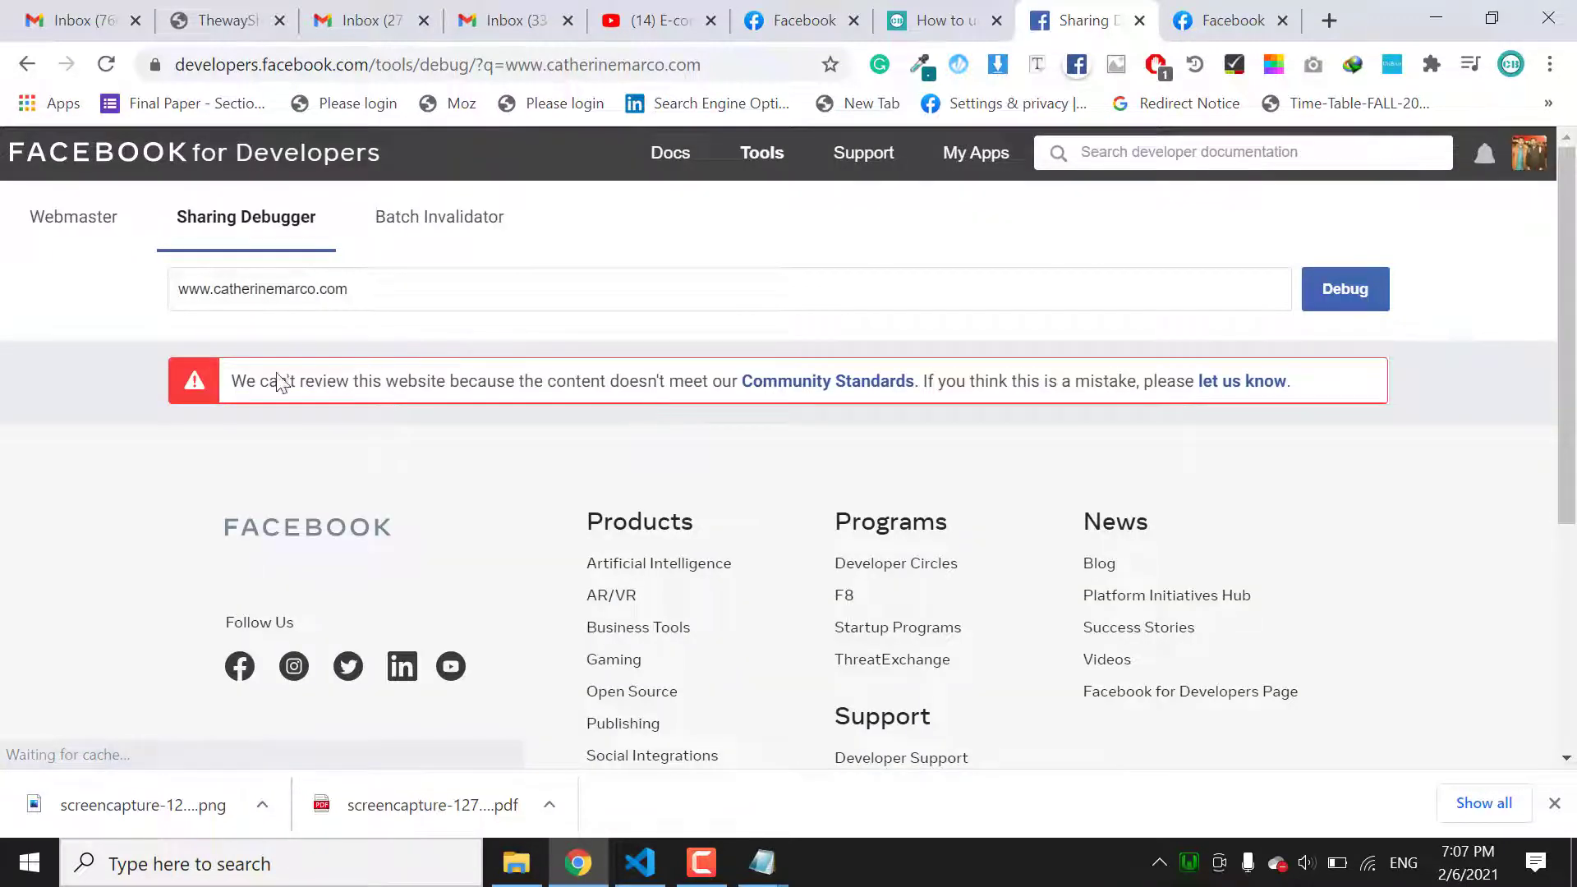
{"action": "right_click", "coordinate": [1213, 393]}
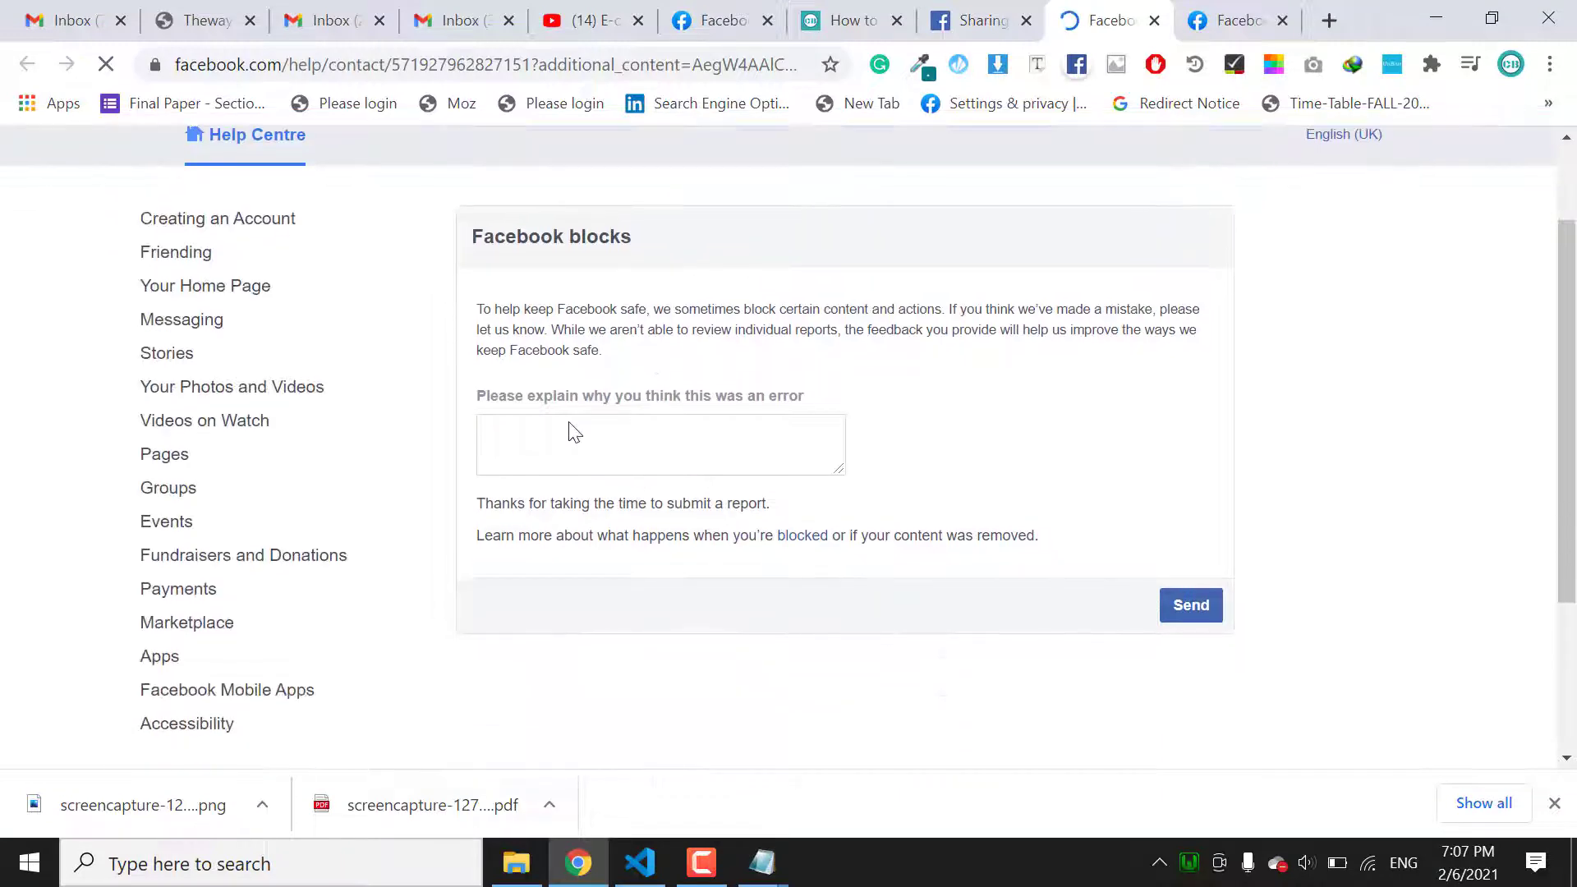
Step: Write the website type, content, when and how blocked questions, fix spelling, and paste the site URL
{"action": "left_click", "coordinate": [573, 446]}
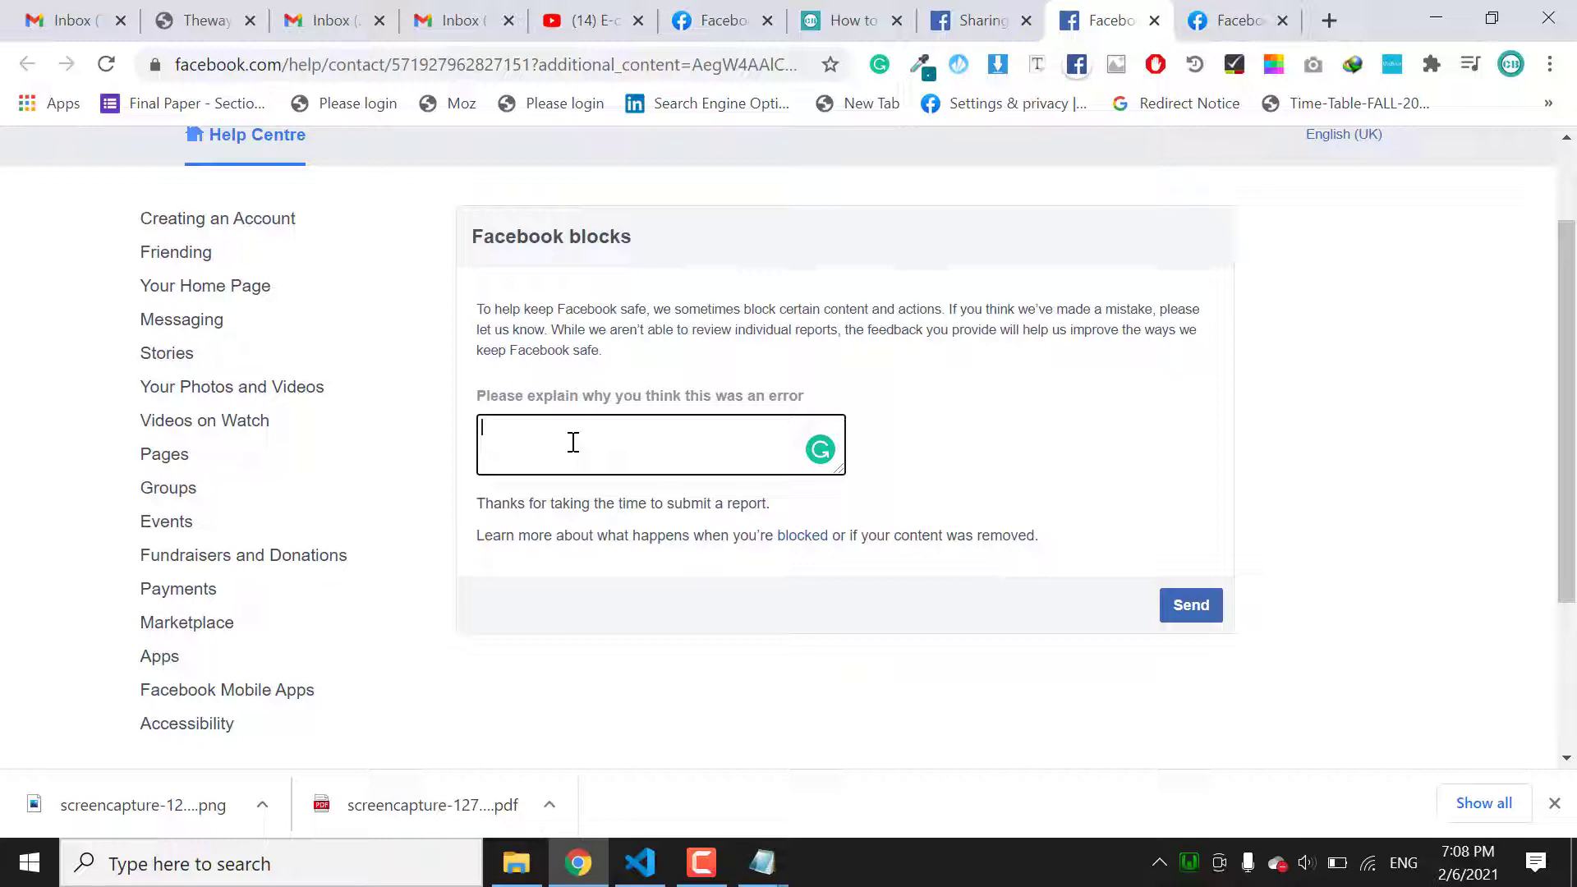
{"action": "type", "text": "What type of your website?"}
{"action": "type", "text": "Which type of cotent in your website?"}
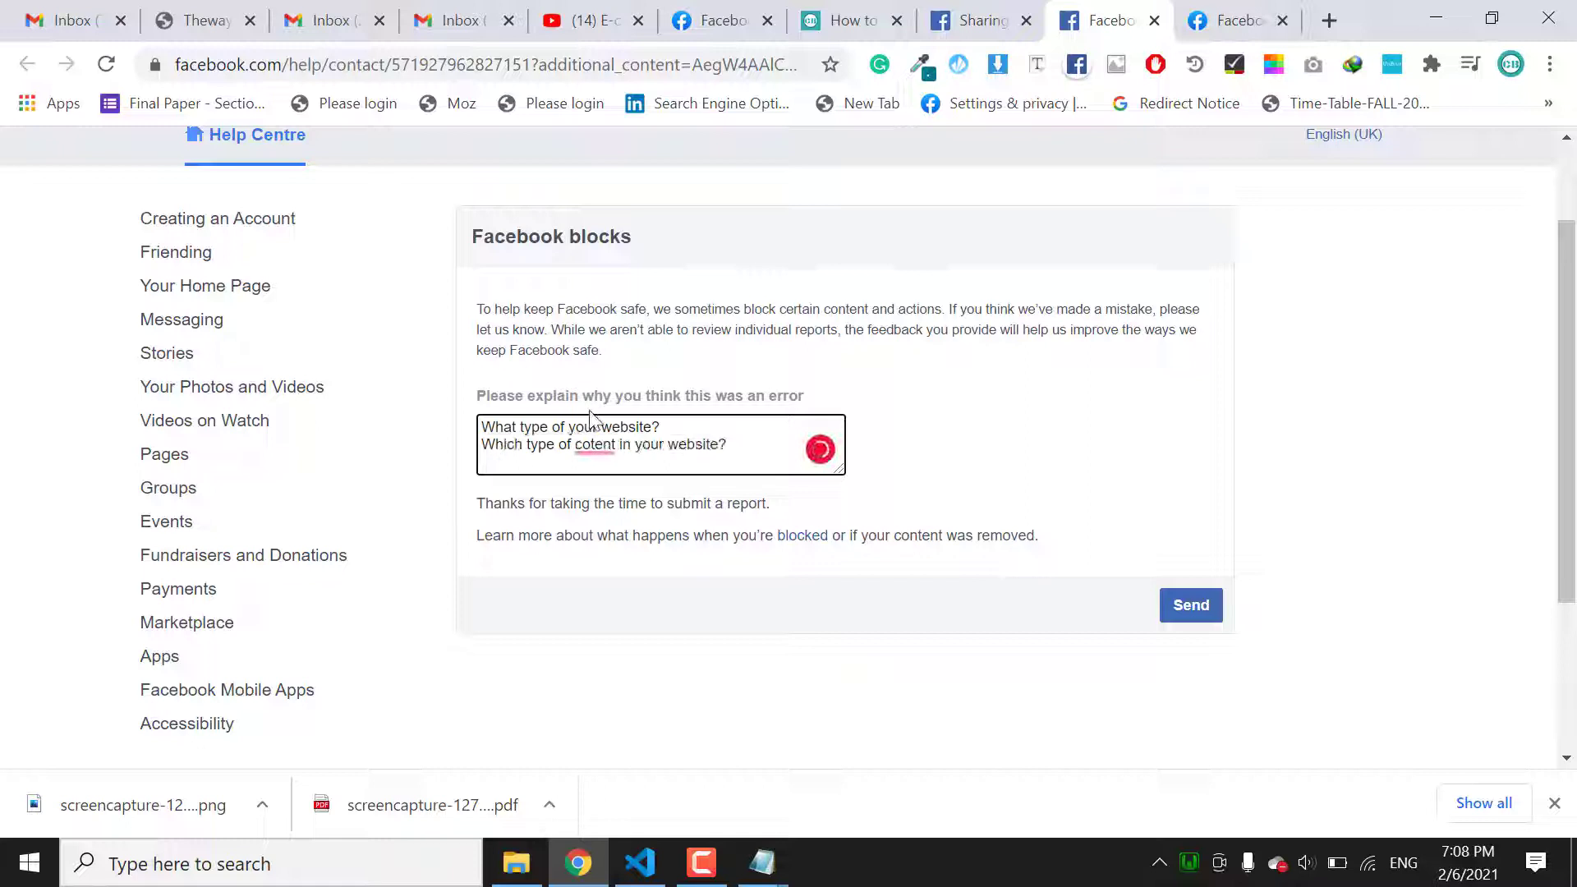
{"action": "left_click", "coordinate": [601, 444]}
{"action": "left_click", "coordinate": [613, 488]}
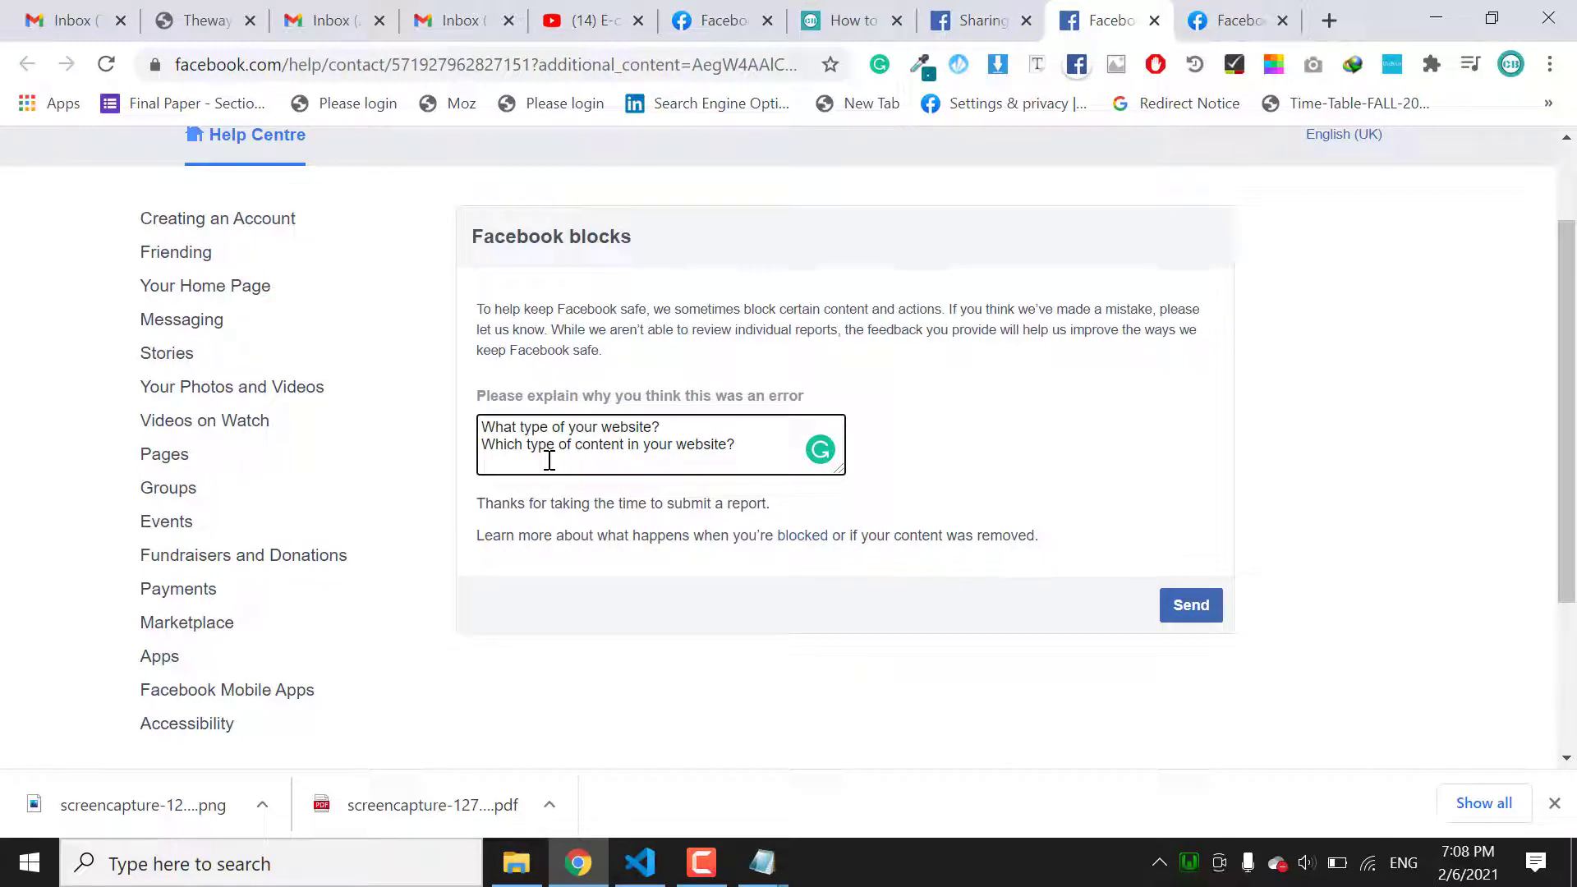
{"action": "key", "text": "Return"}
{"action": "type", "text": "WHen "}
{"action": "type", "text": "it b"}
{"action": "type", "text": "lock"}
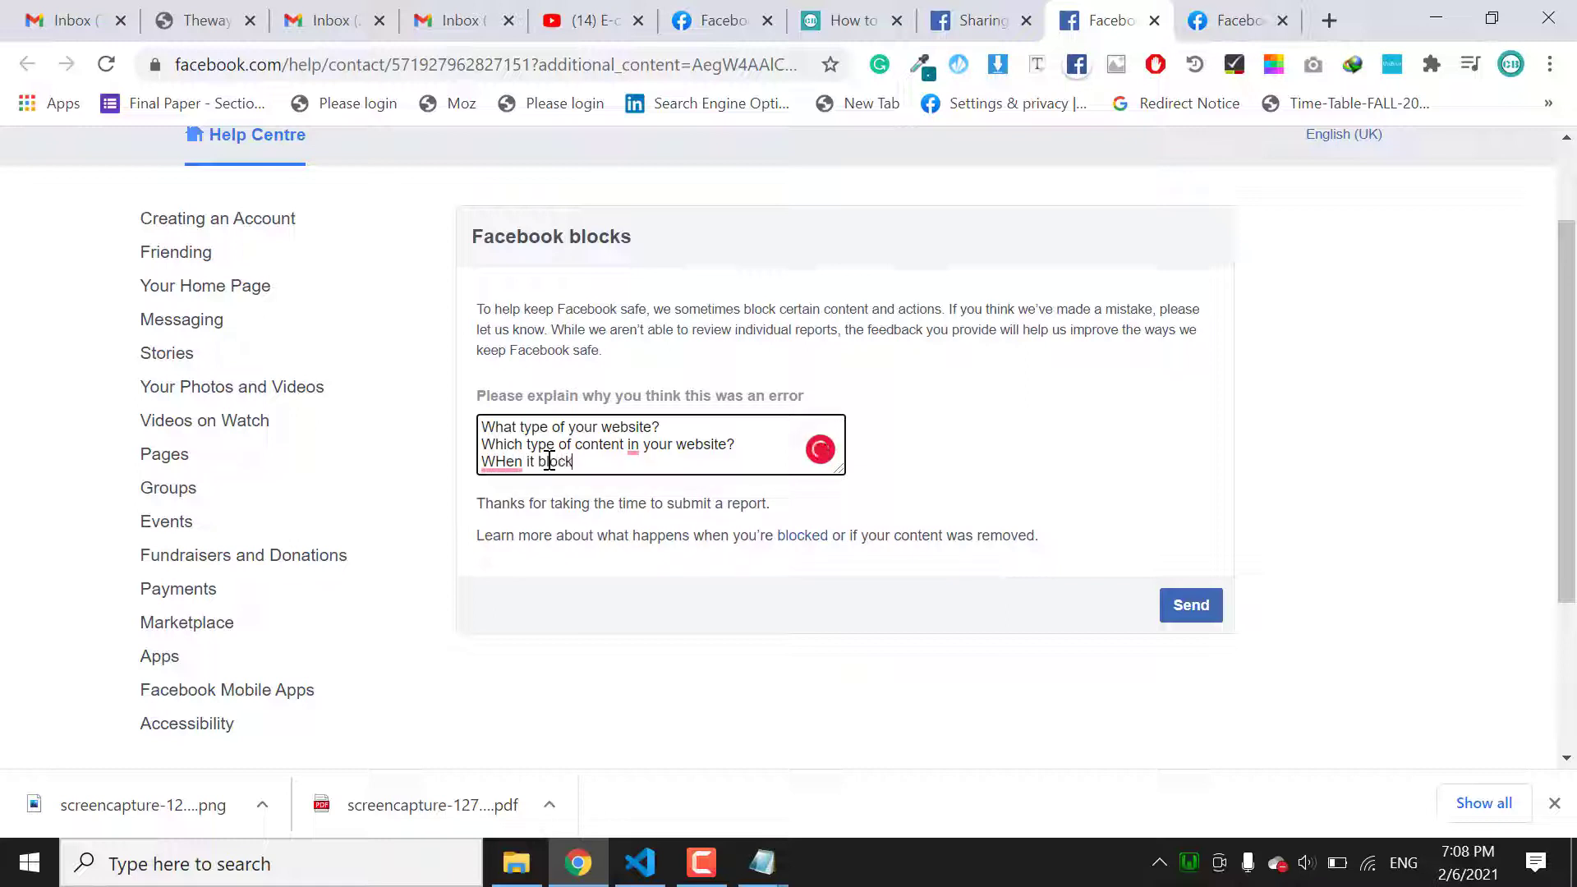
{"action": "type", "text": "ed on F"}
{"action": "type", "text": "acebook?"}
{"action": "key", "text": "Return"}
{"action": "left_click", "coordinate": [515, 514]}
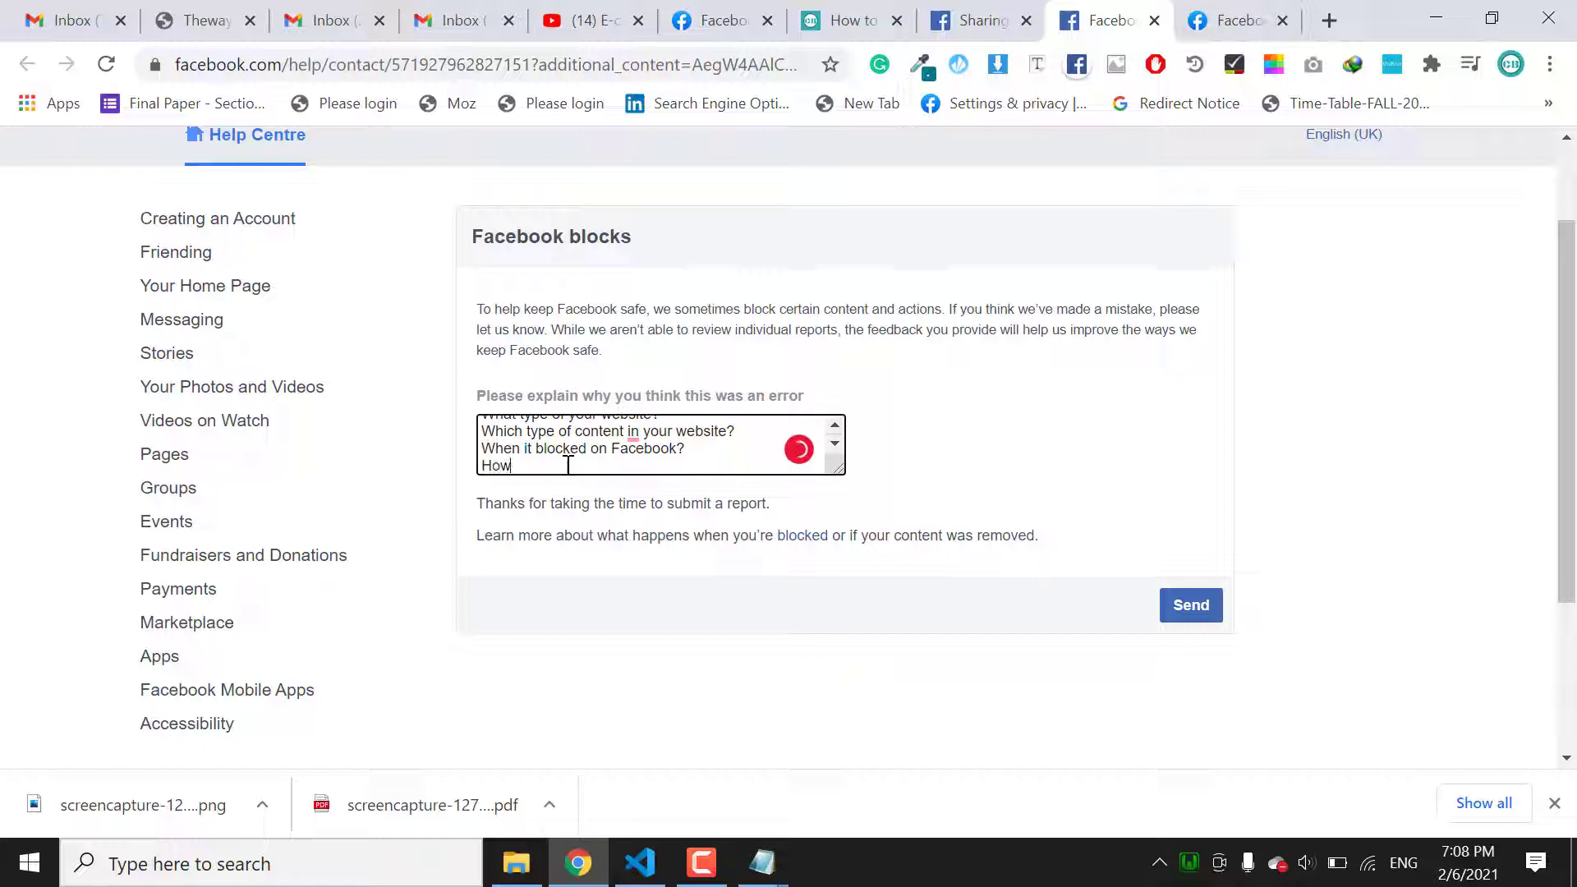
{"action": "type", "text": "w its blocked?"}
{"action": "key", "text": "Return"}
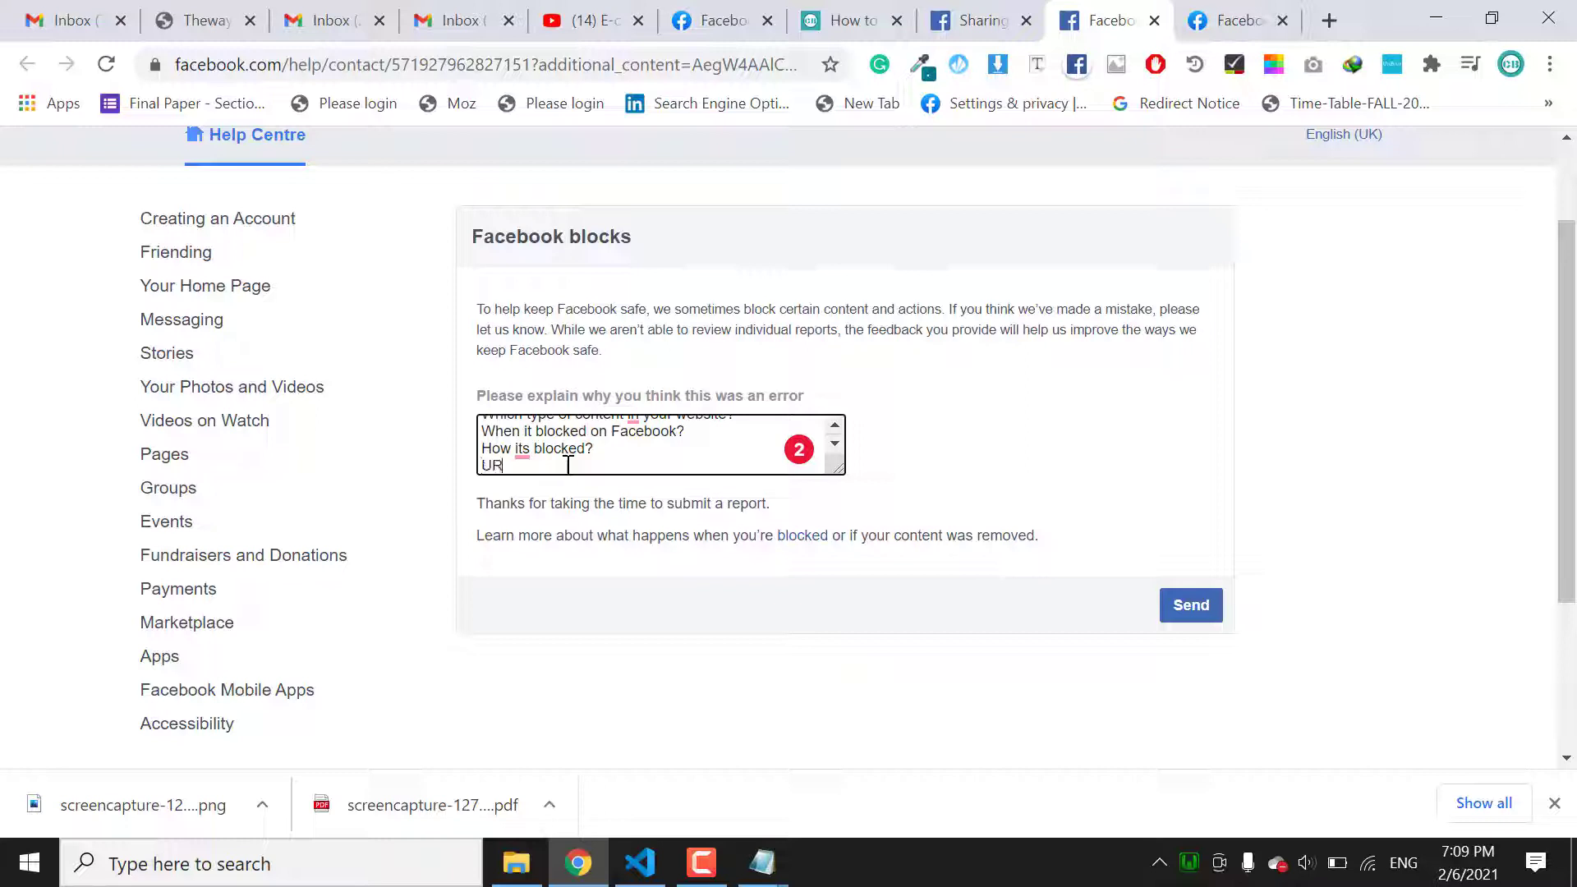
{"action": "type", "text": "L("}
{"action": "type", "text": "www.catherinemarco.com"}
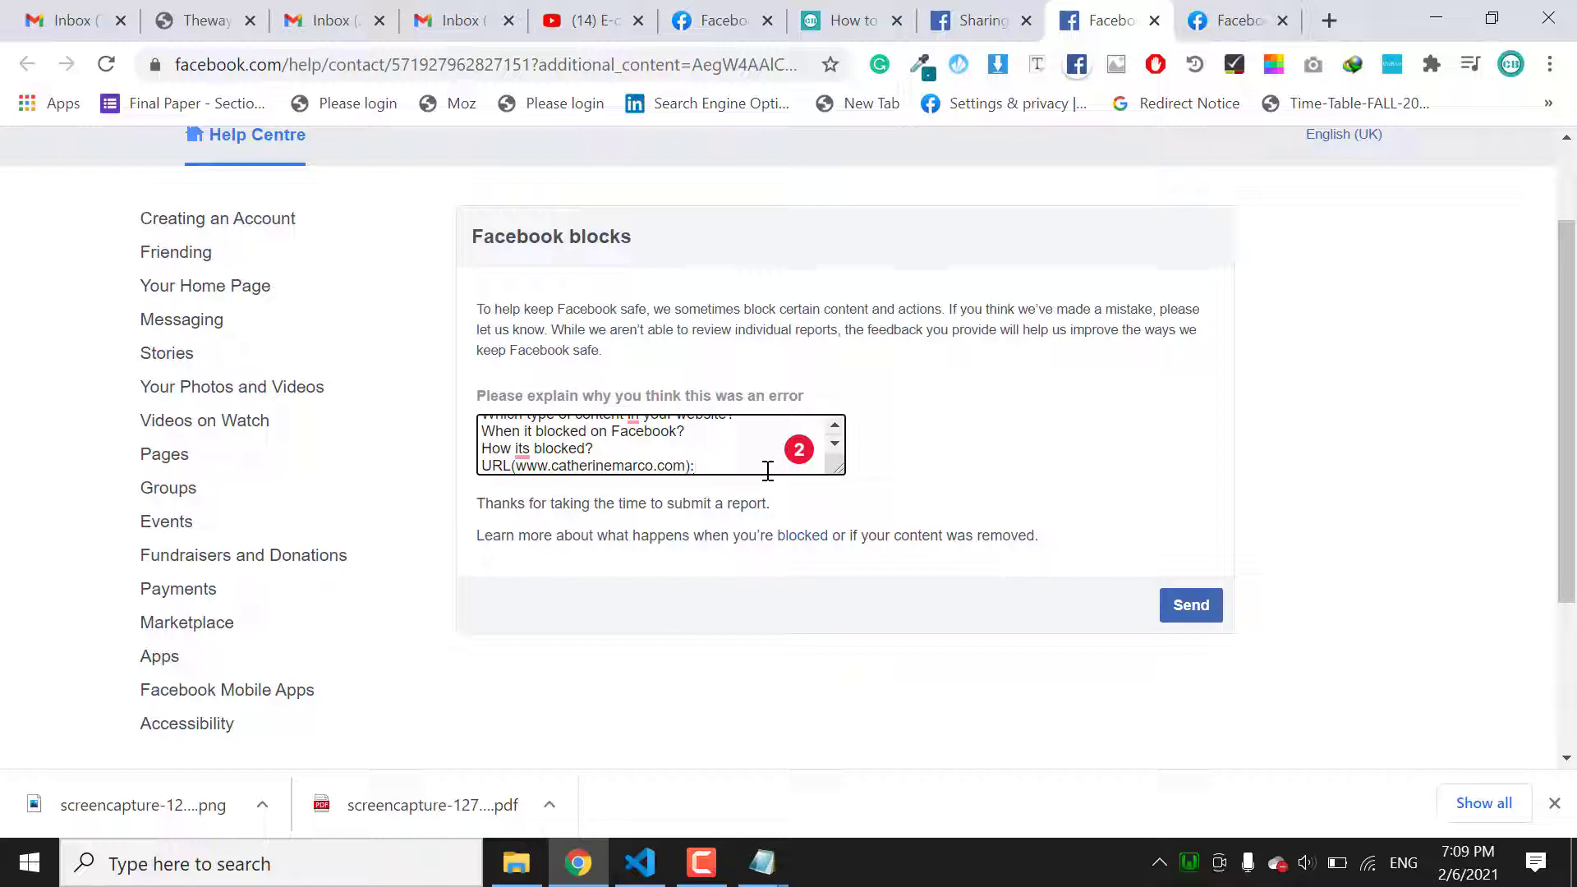
Step: Open the Crawlbytes article's Facebook help center link in a new tab
{"action": "left_click", "coordinate": [851, 21]}
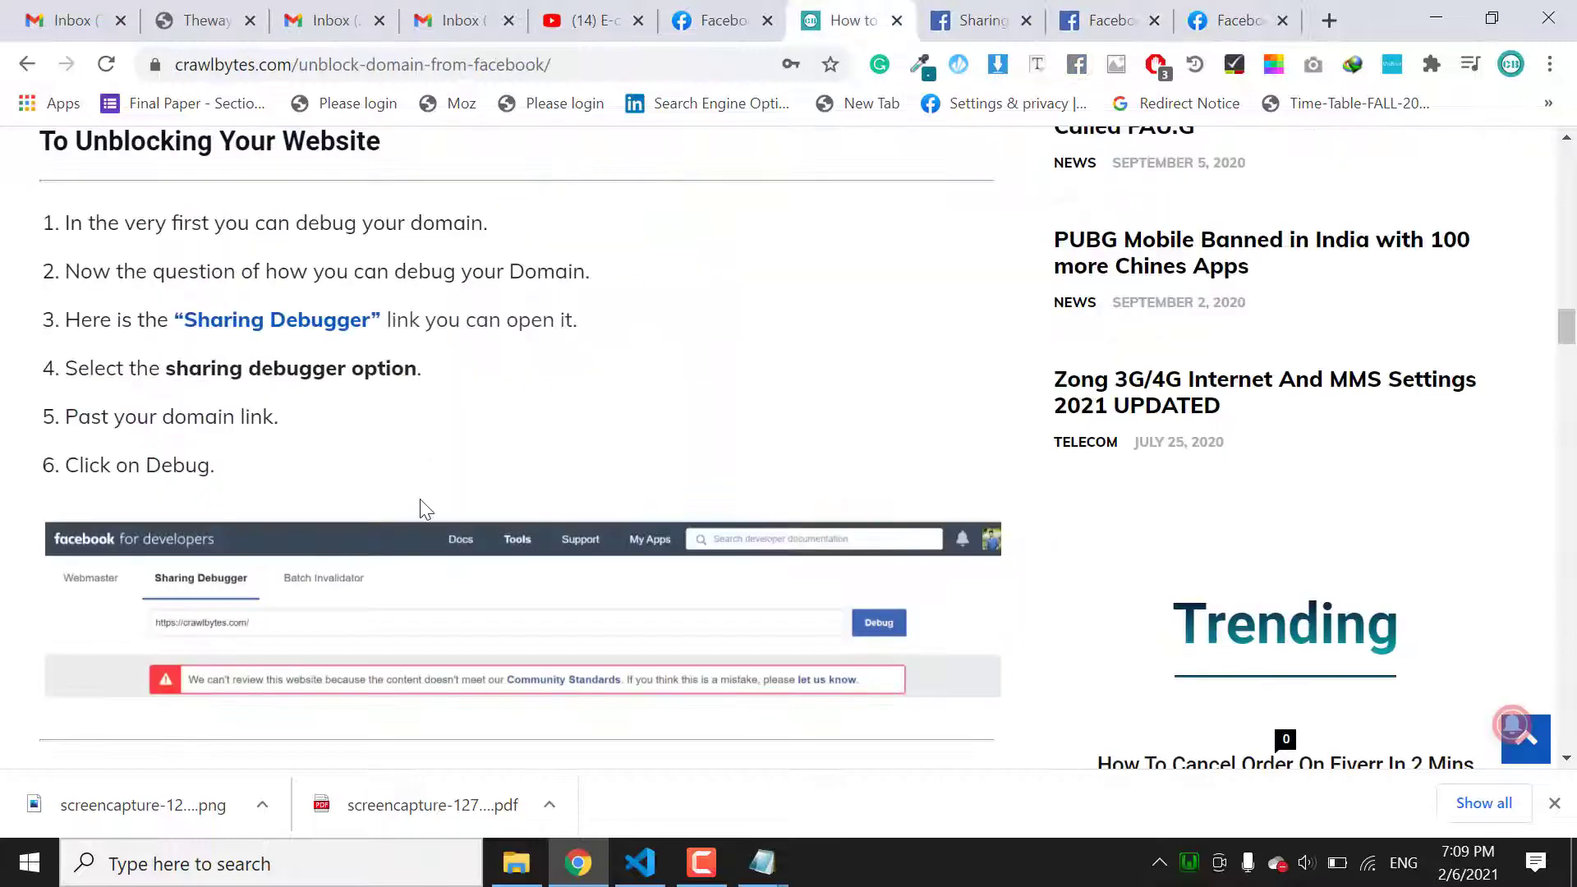
{"action": "scroll", "coordinate": [421, 500], "scroll_direction": "down", "scroll_amount": 3}
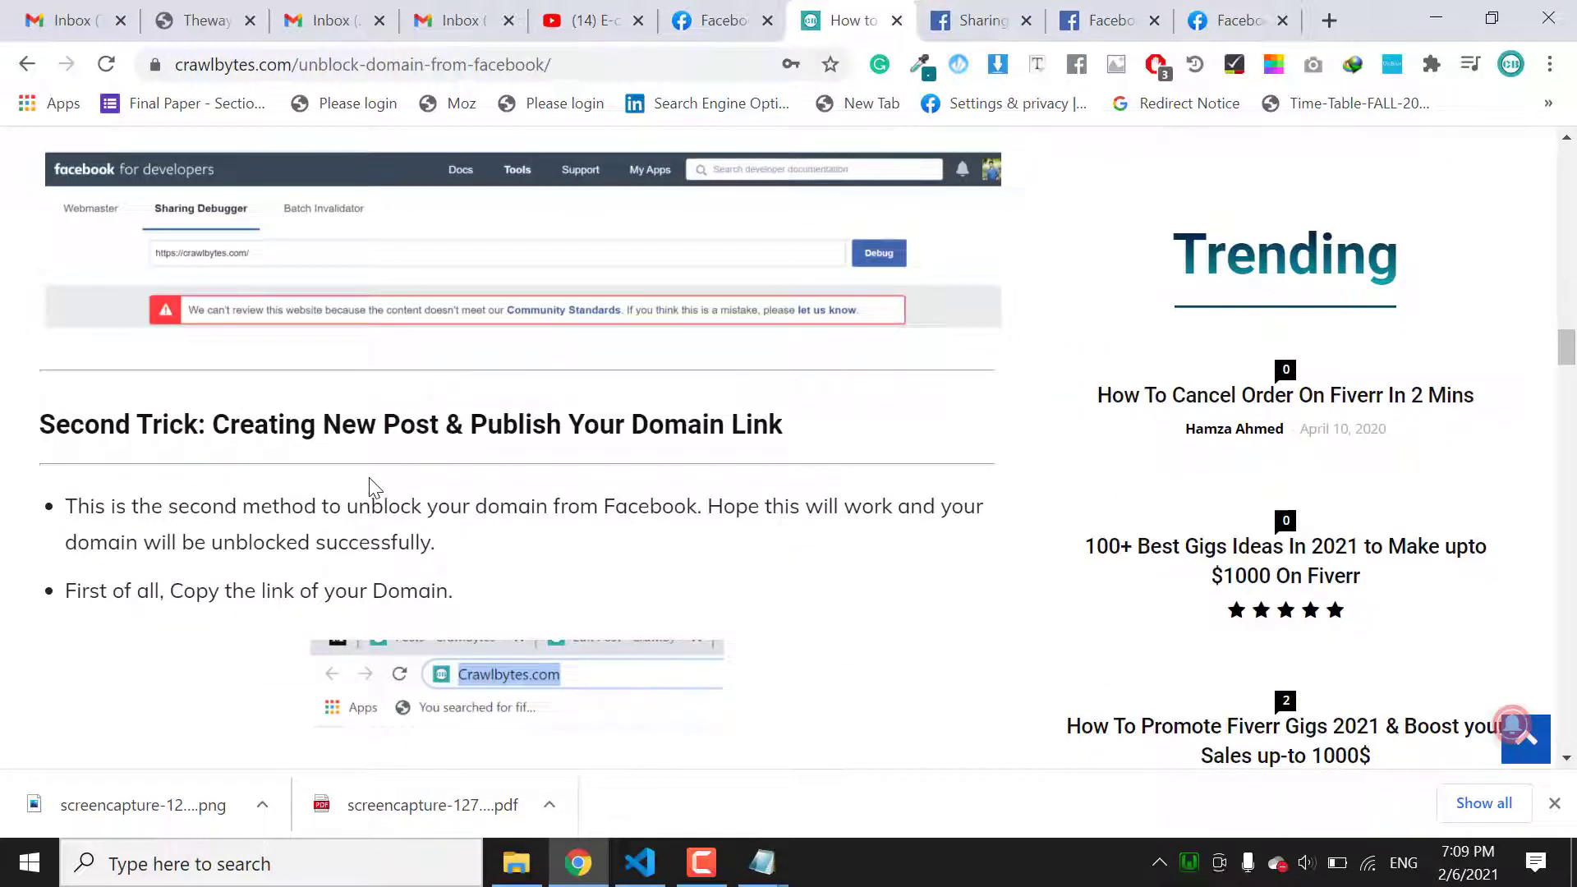
{"action": "scroll", "coordinate": [310, 506], "scroll_direction": "down", "scroll_amount": 1}
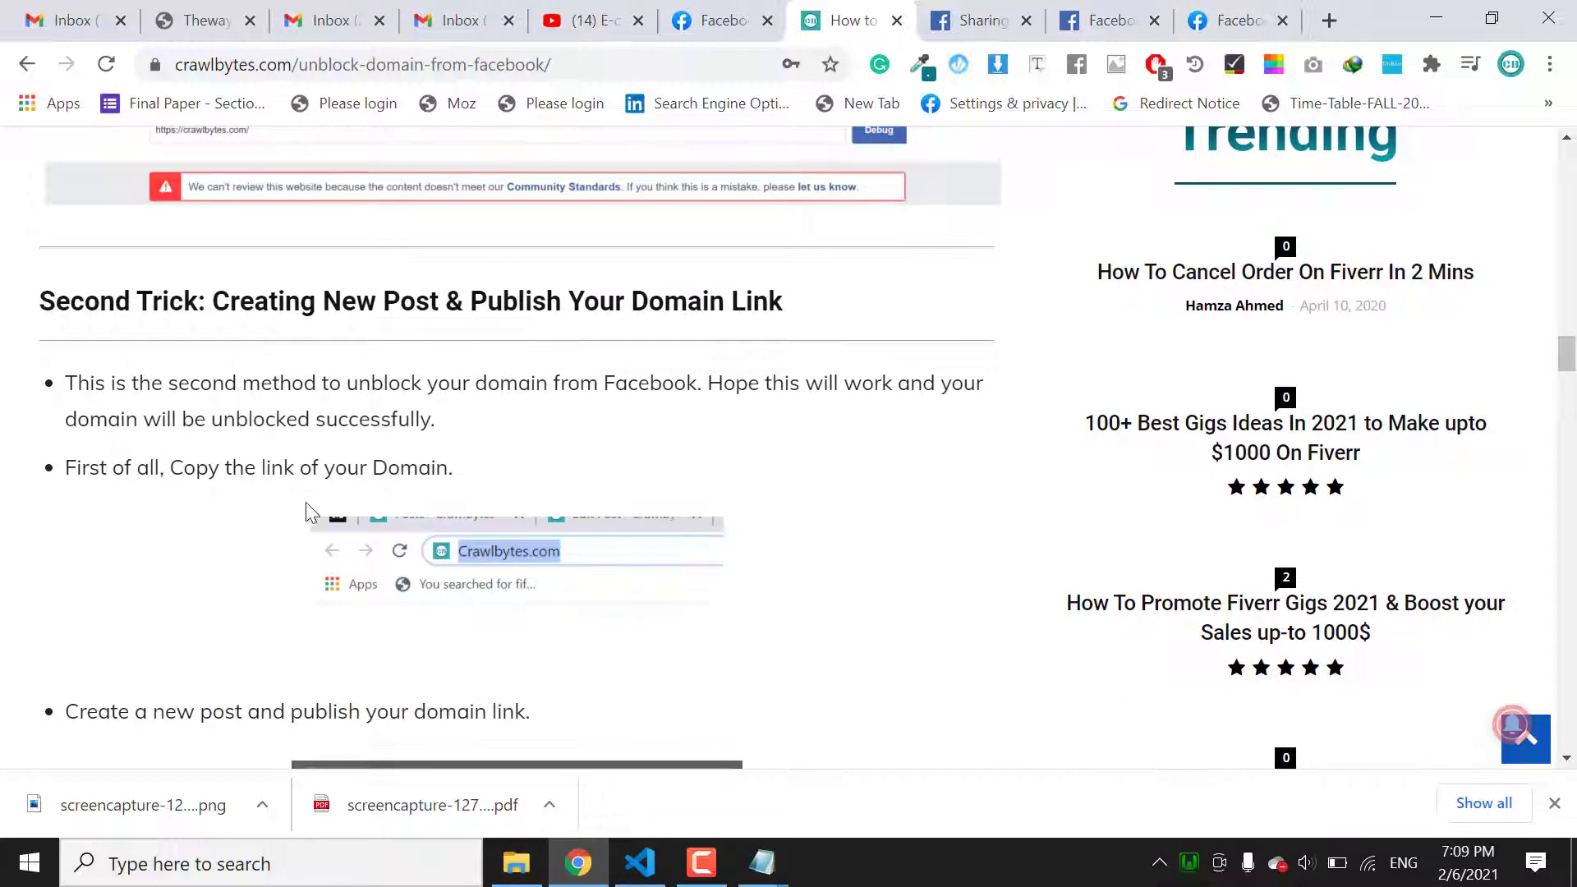
{"action": "scroll", "coordinate": [311, 505], "scroll_direction": "down", "scroll_amount": 2}
{"action": "scroll", "coordinate": [370, 493], "scroll_direction": "down", "scroll_amount": 2}
{"action": "scroll", "coordinate": [462, 361], "scroll_direction": "down", "scroll_amount": 3}
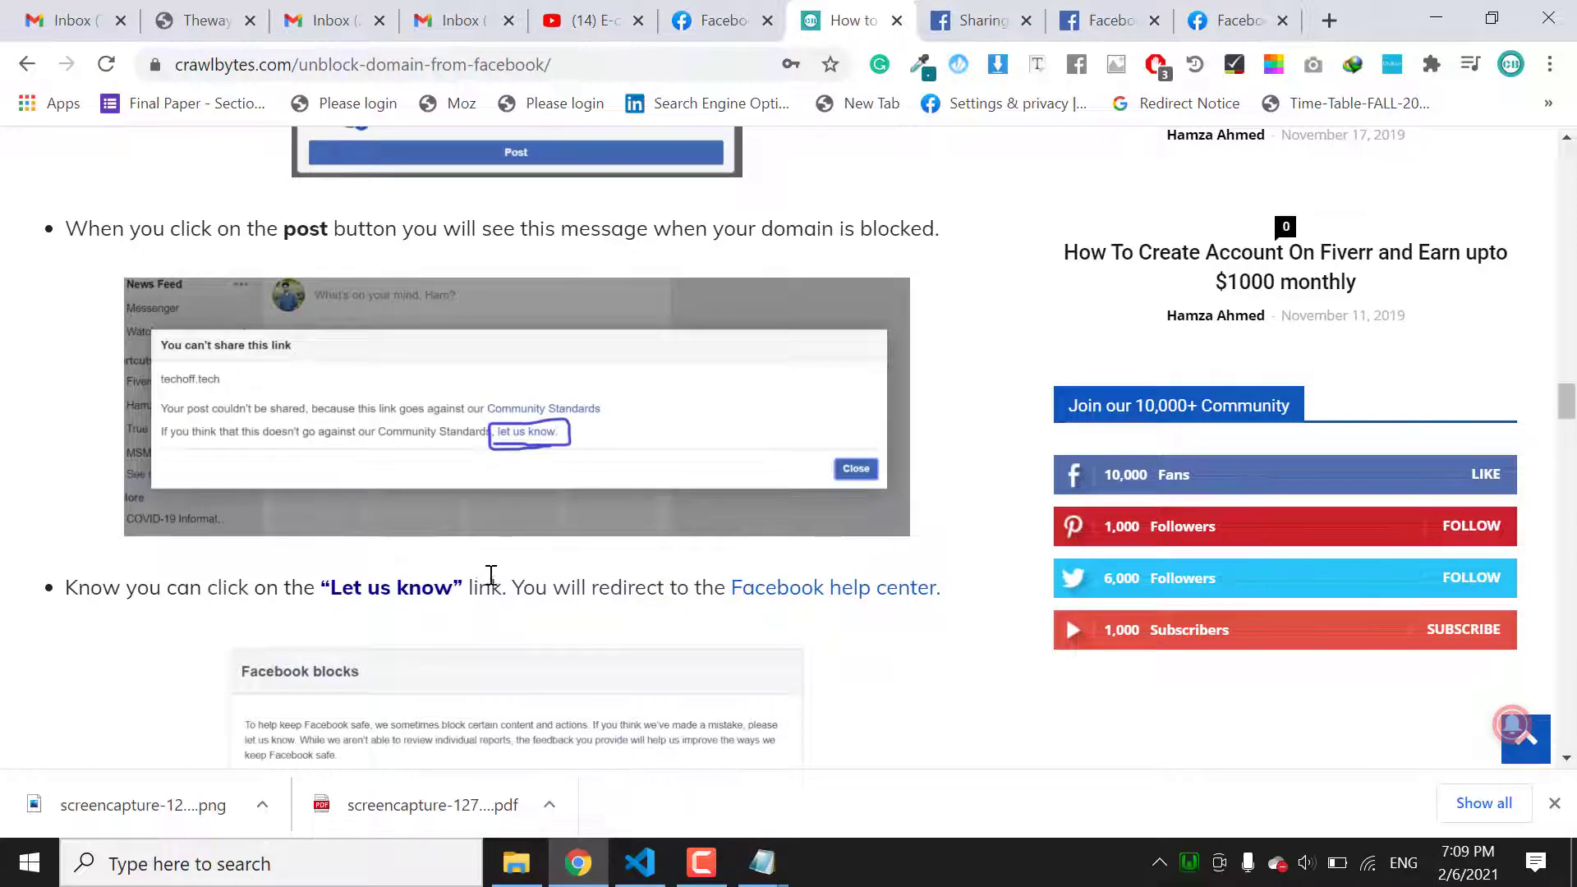
{"action": "scroll", "coordinate": [491, 579], "scroll_direction": "down", "scroll_amount": 2}
{"action": "scroll", "coordinate": [654, 419], "scroll_direction": "up", "scroll_amount": 4}
{"action": "scroll", "coordinate": [655, 473], "scroll_direction": "down", "scroll_amount": 3}
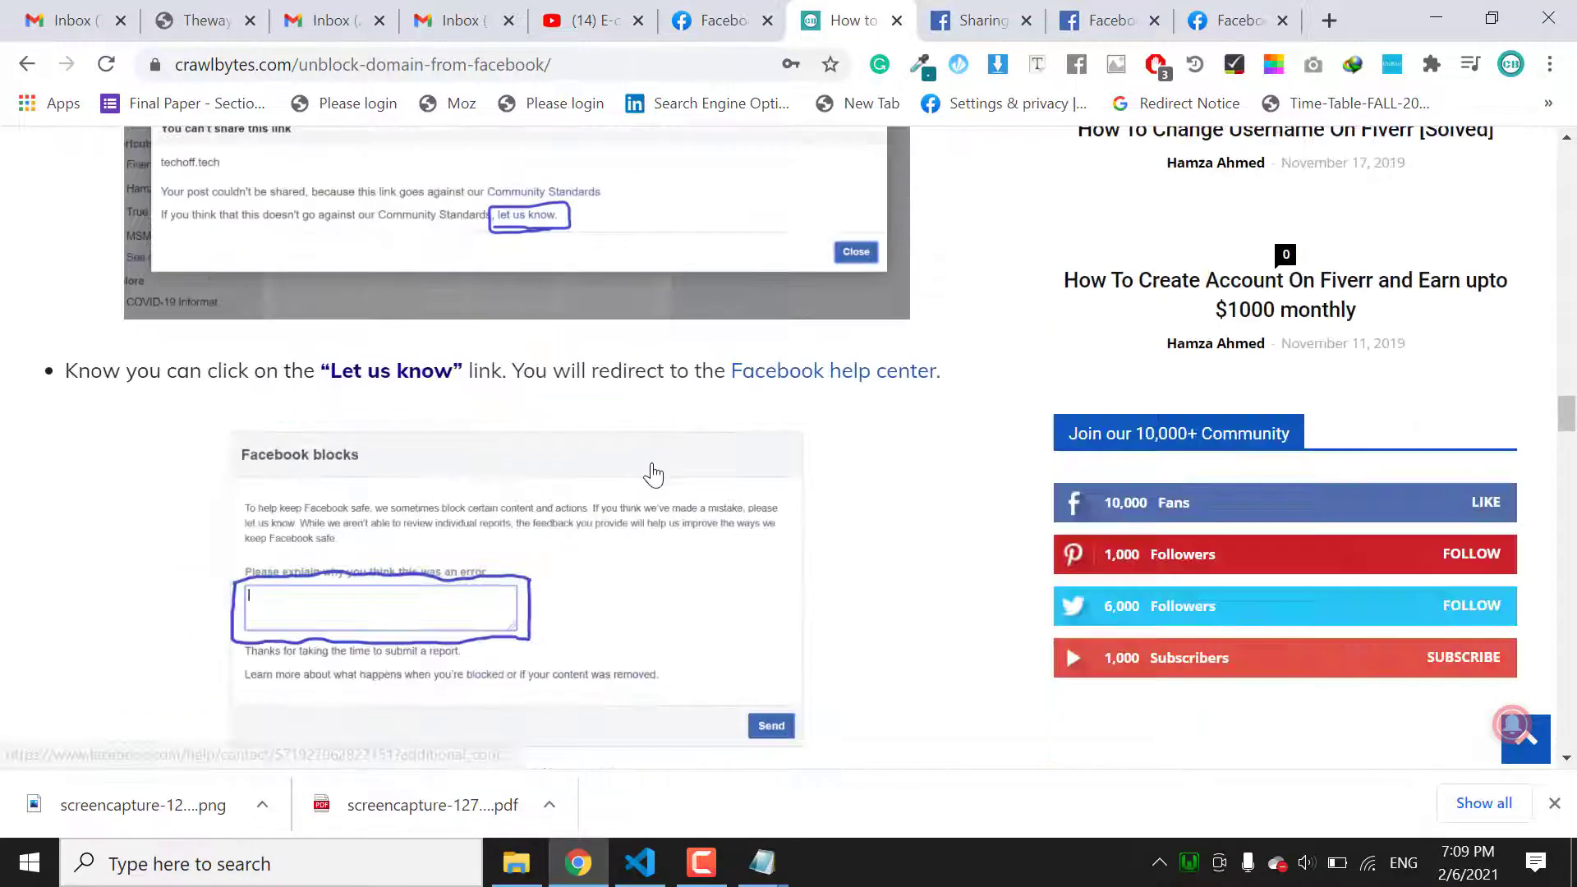
{"action": "scroll", "coordinate": [655, 473], "scroll_direction": "down", "scroll_amount": 1}
{"action": "scroll", "coordinate": [530, 369], "scroll_direction": "up", "scroll_amount": 1}
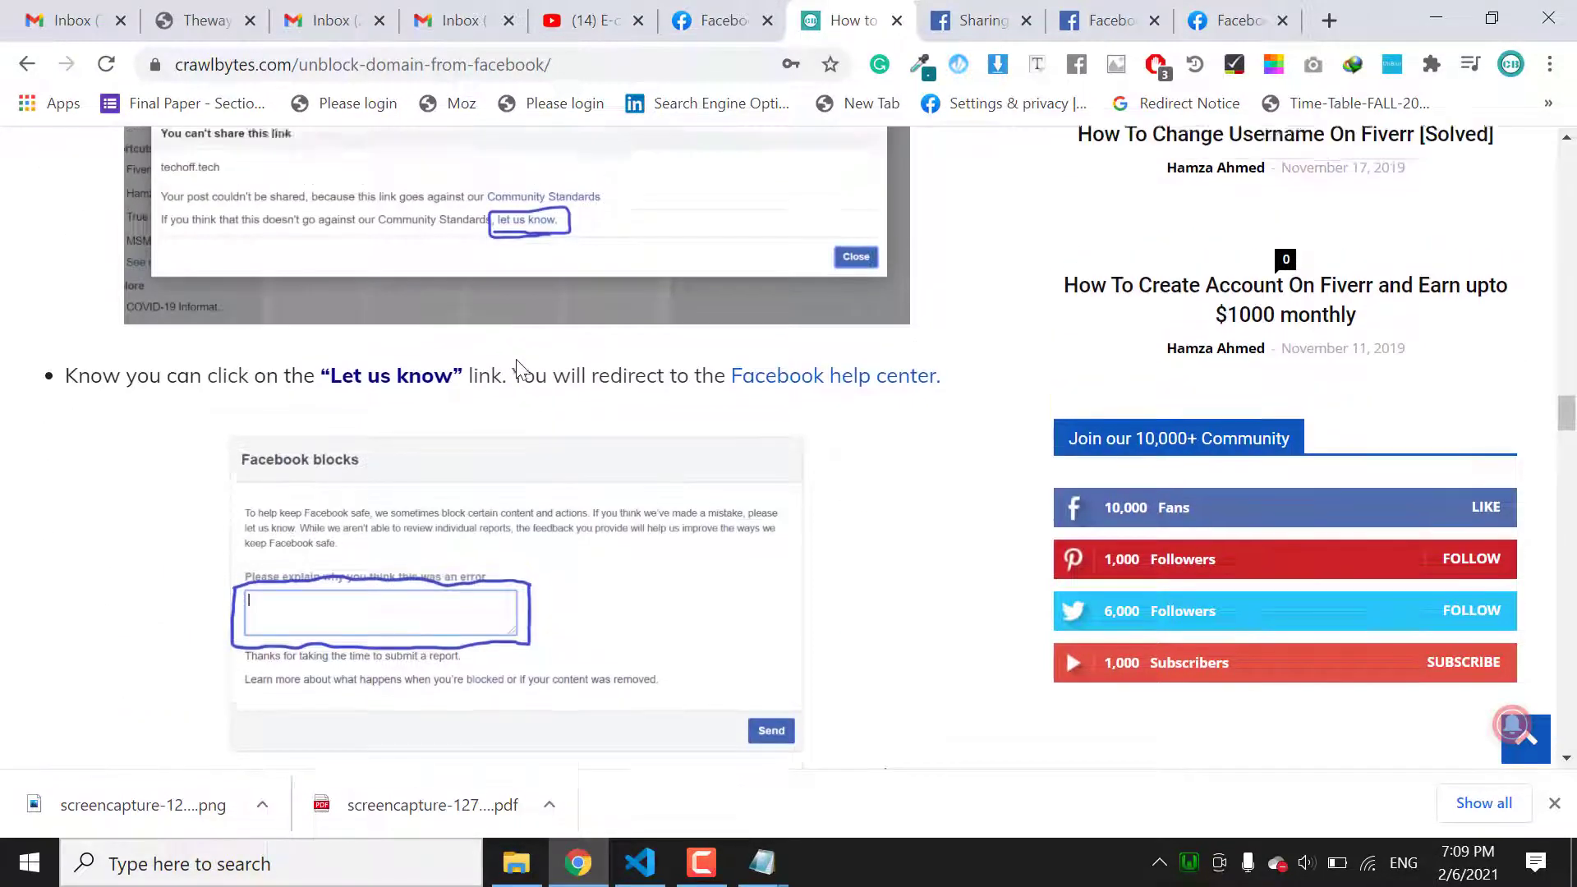
{"action": "scroll", "coordinate": [518, 367], "scroll_direction": "up", "scroll_amount": 3}
{"action": "scroll", "coordinate": [654, 542], "scroll_direction": "down", "scroll_amount": 1}
{"action": "scroll", "coordinate": [801, 234], "scroll_direction": "down", "scroll_amount": 3}
{"action": "right_click", "coordinate": [824, 226]}
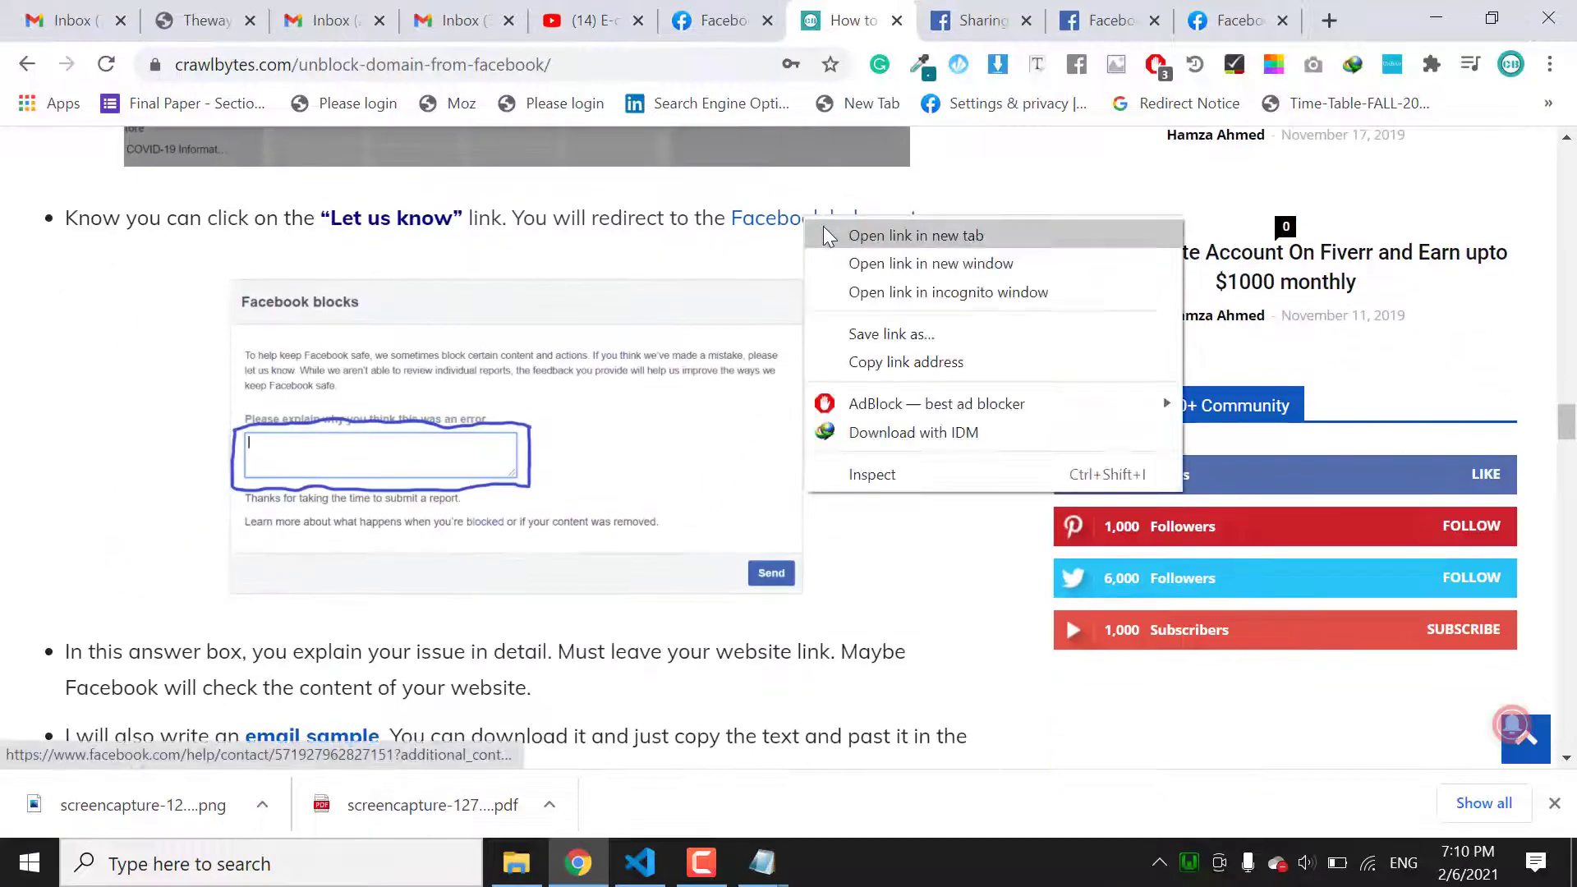
{"action": "left_click", "coordinate": [916, 236]}
{"action": "left_click", "coordinate": [891, 20]}
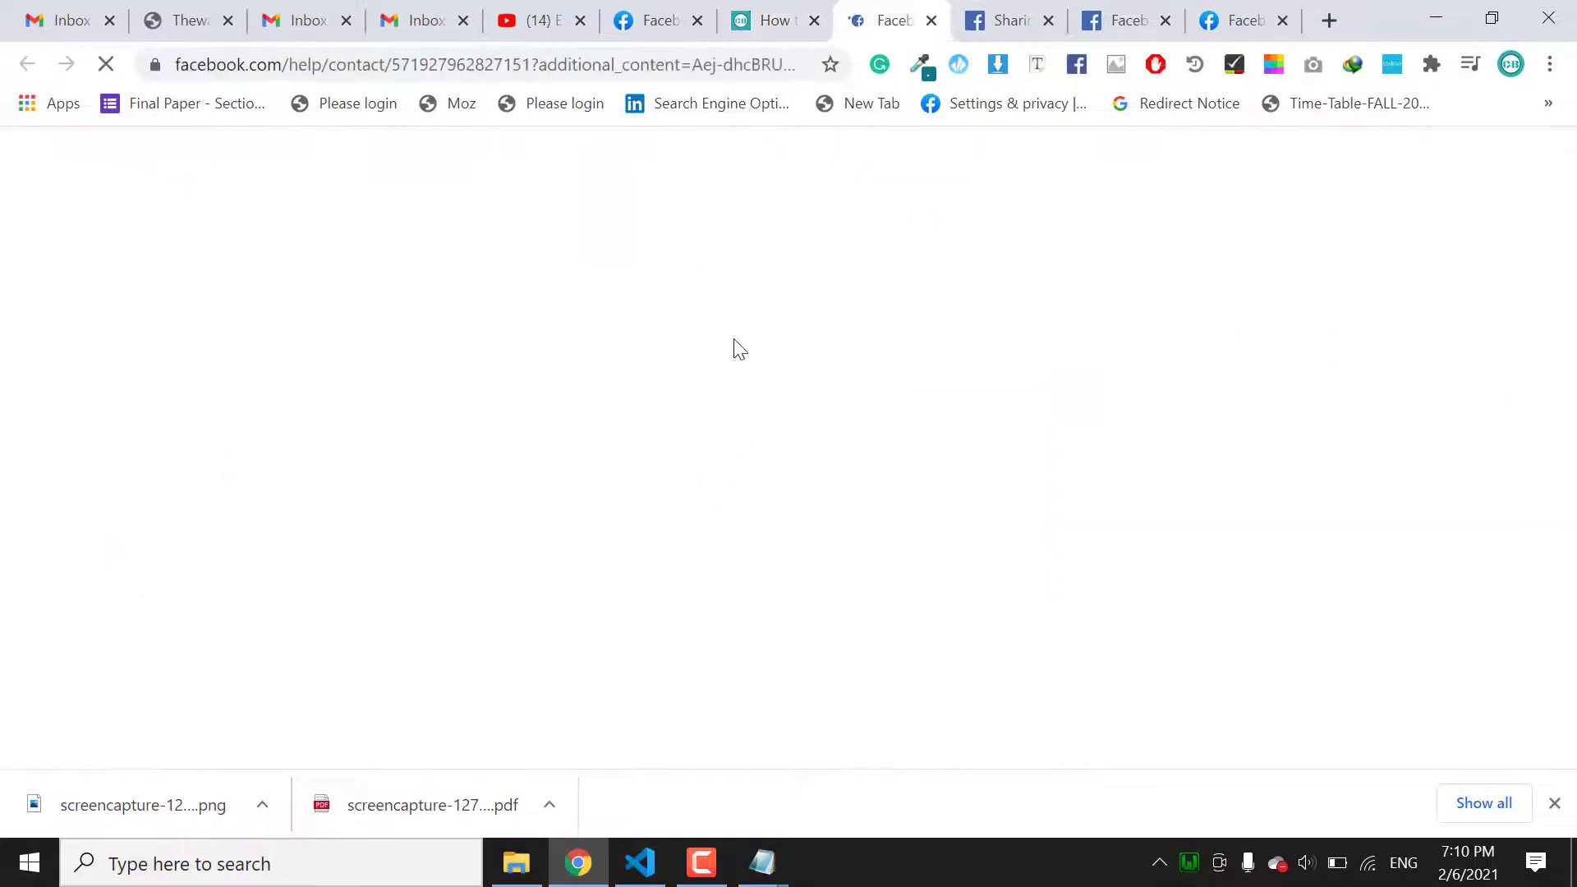
{"action": "scroll", "coordinate": [641, 530], "scroll_direction": "down", "scroll_amount": 2}
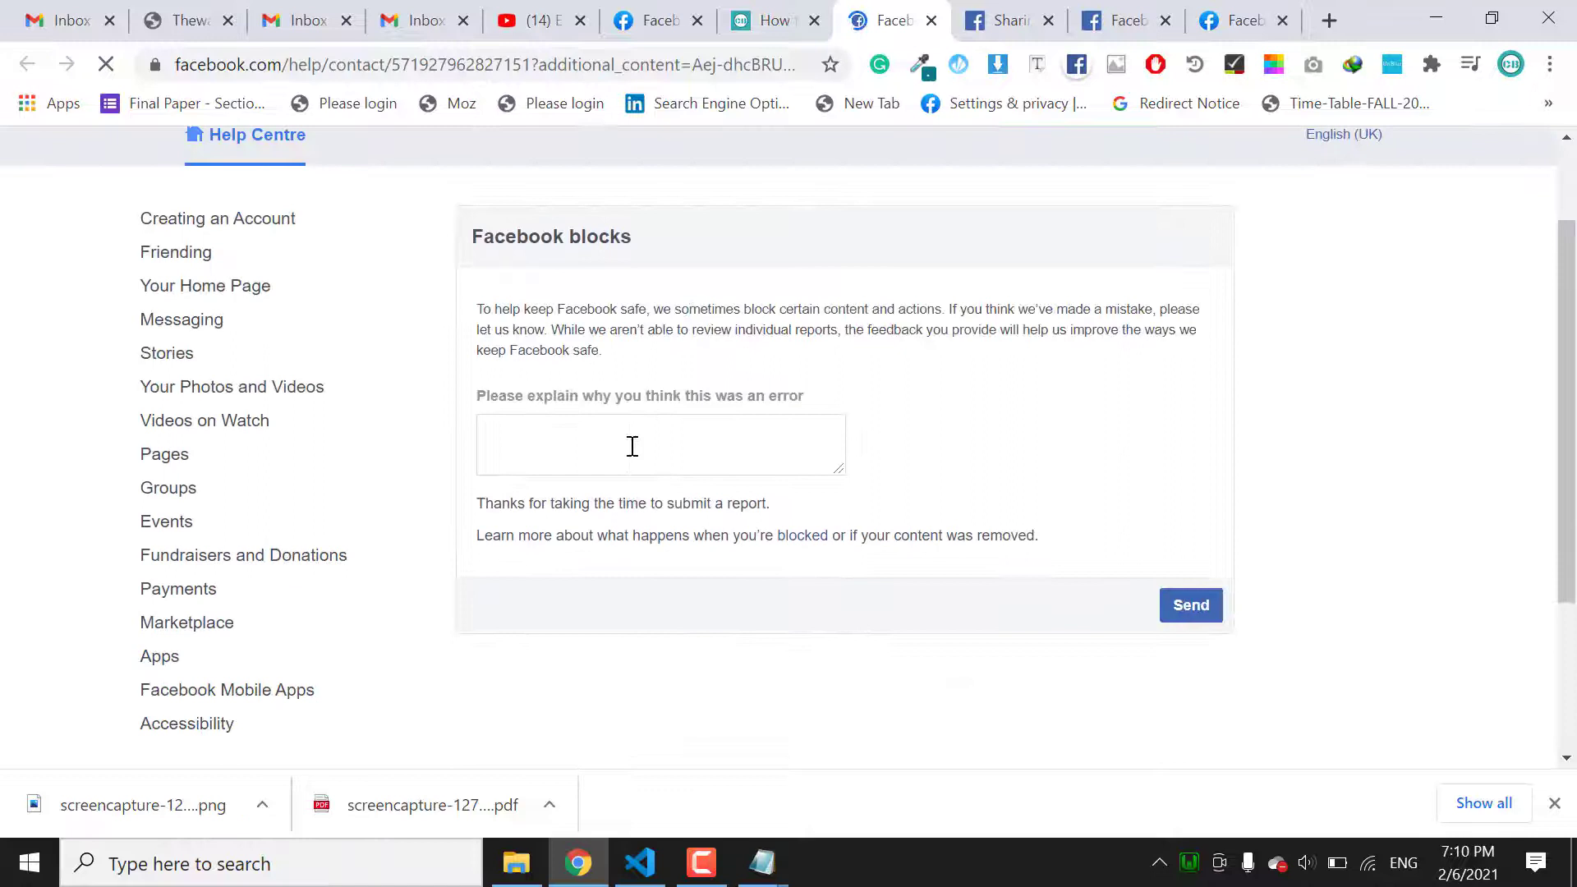
{"action": "left_click", "coordinate": [630, 447]}
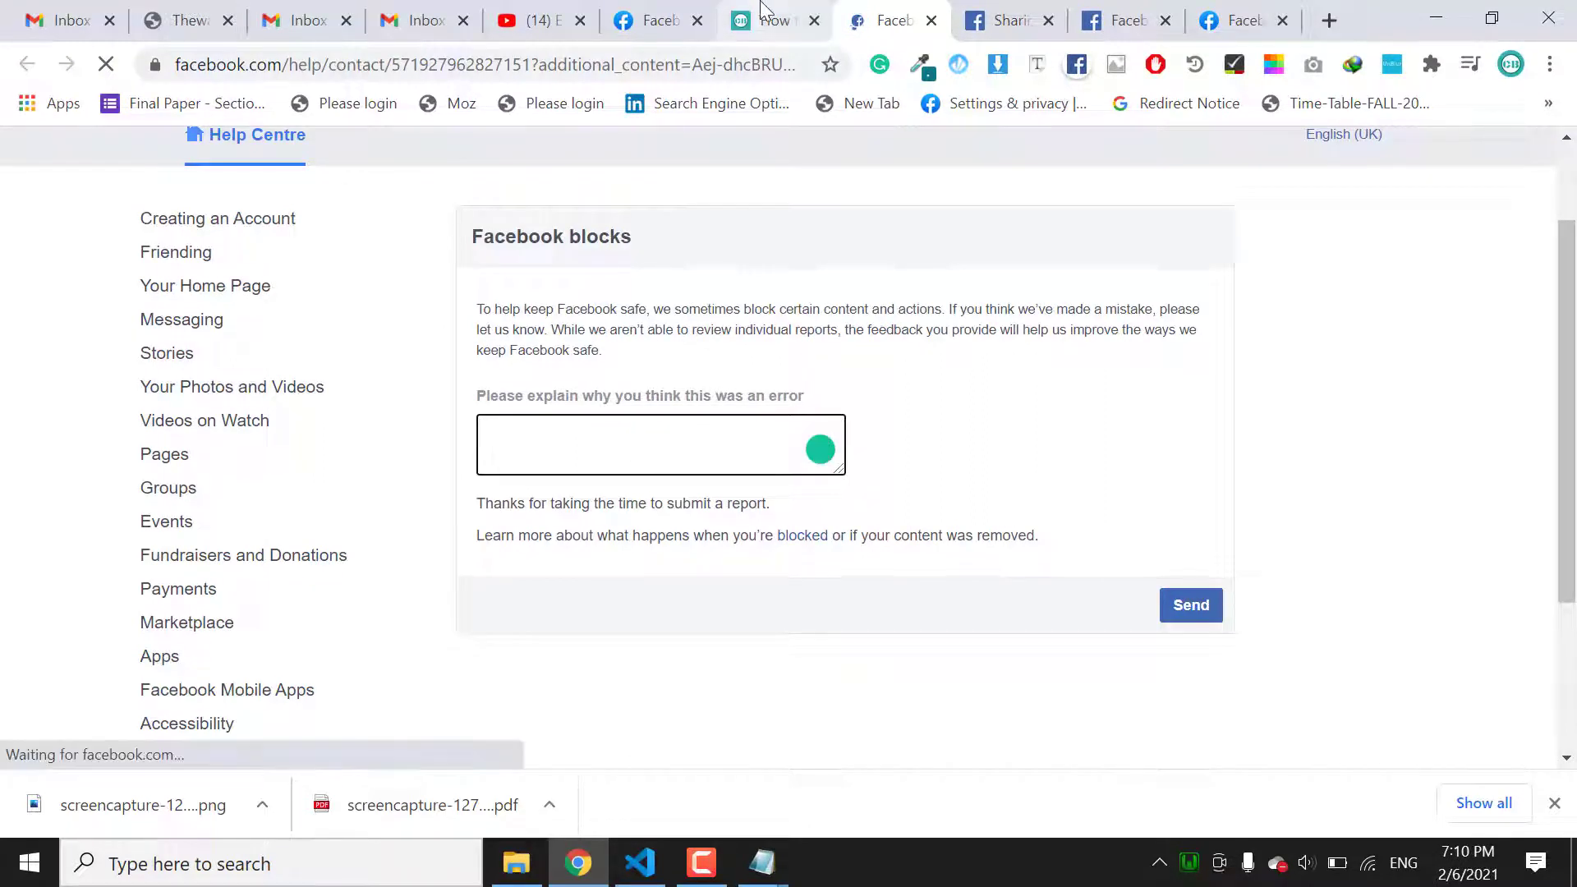
{"action": "type", "text": "www.catherinemarco.com"}
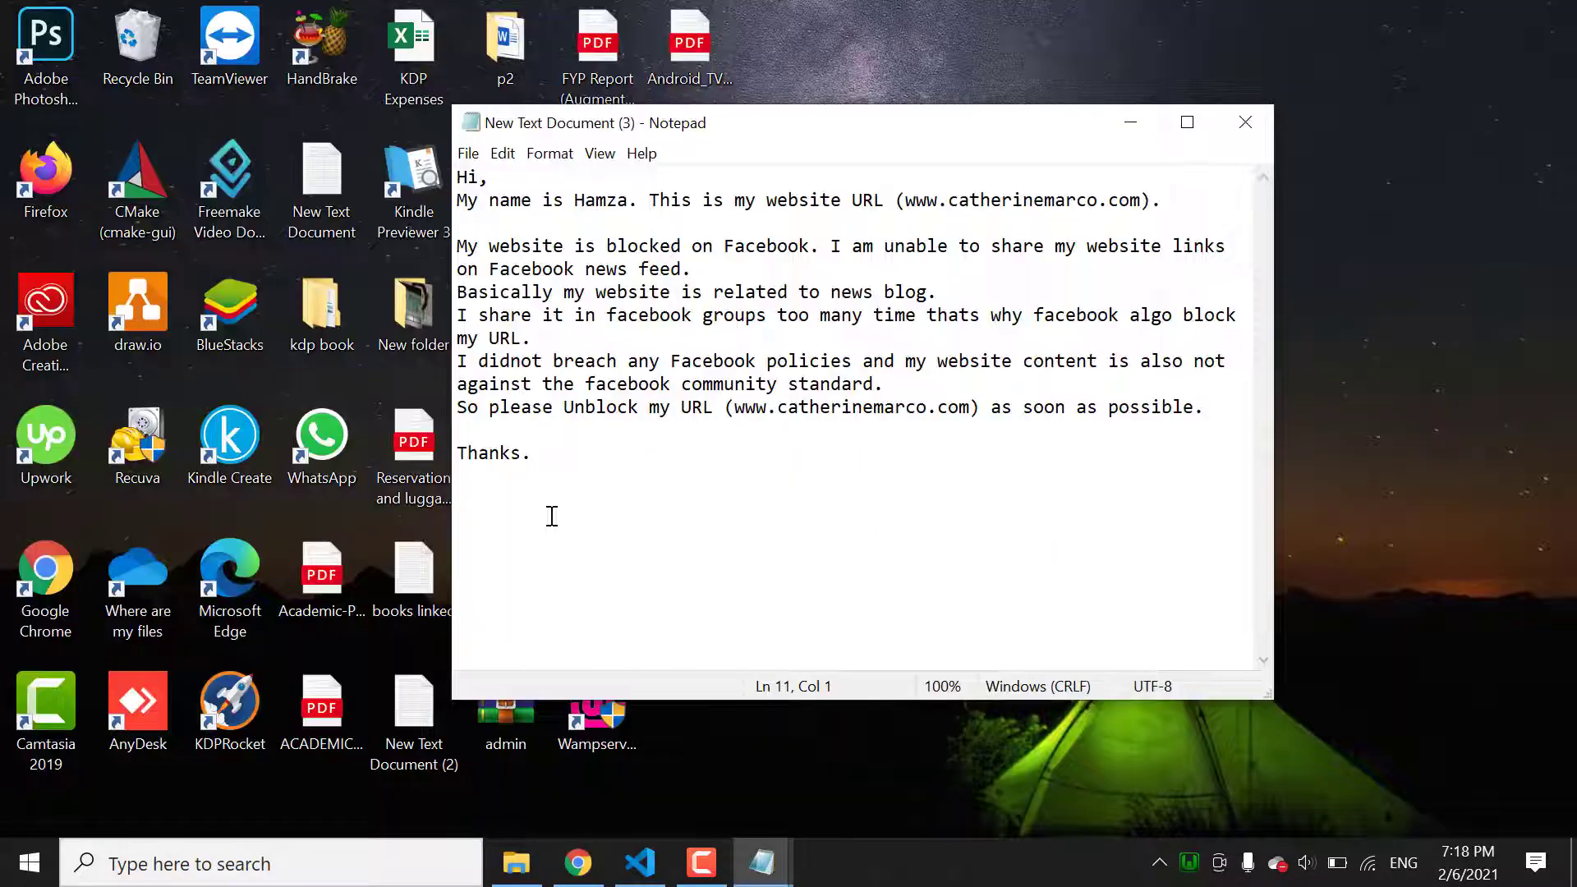
{"action": "left_click_drag", "start_coordinate": [543, 456], "coordinate": [459, 173]}
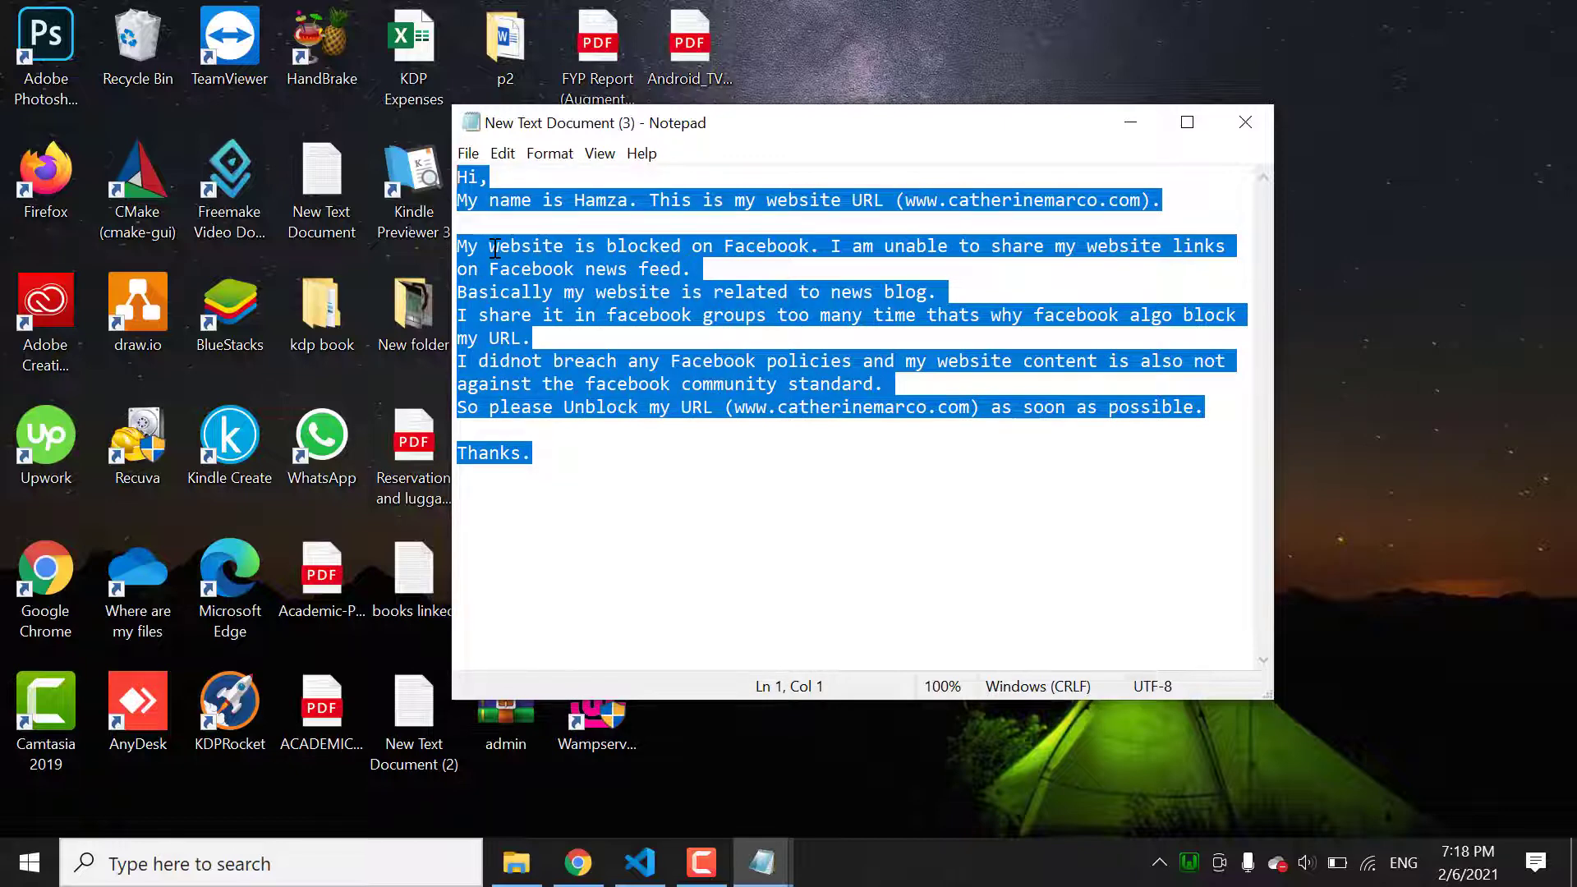
Step: Select the whole sample unblock email in Notepad, from 'Hi,' through 'Thanks.'
{"action": "left_click", "coordinate": [573, 448]}
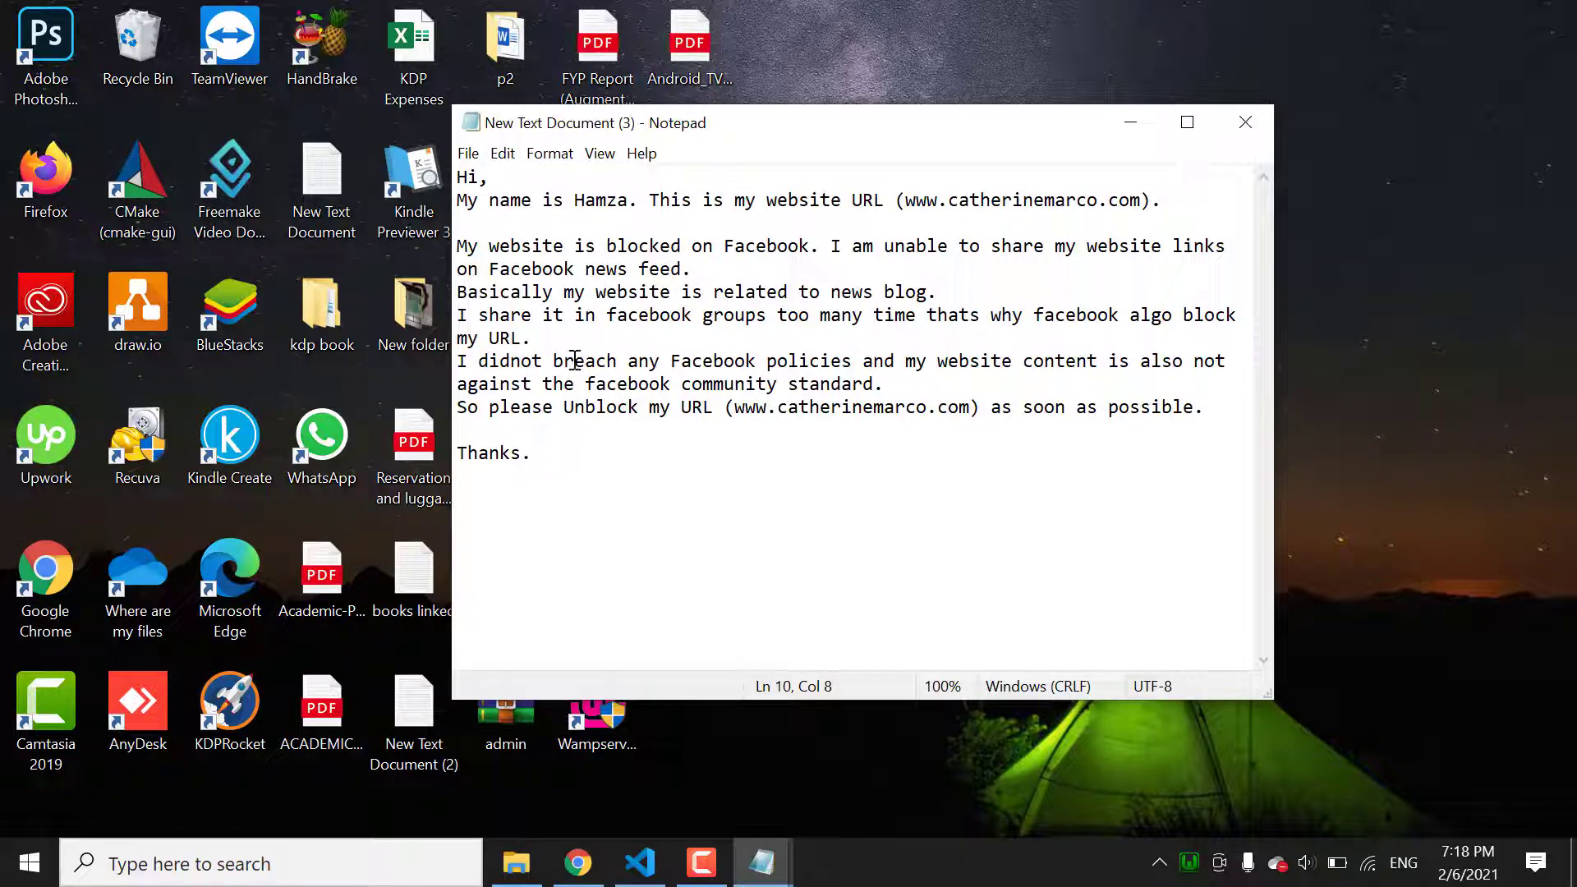
{"action": "left_click_drag", "start_coordinate": [530, 459], "coordinate": [456, 176]}
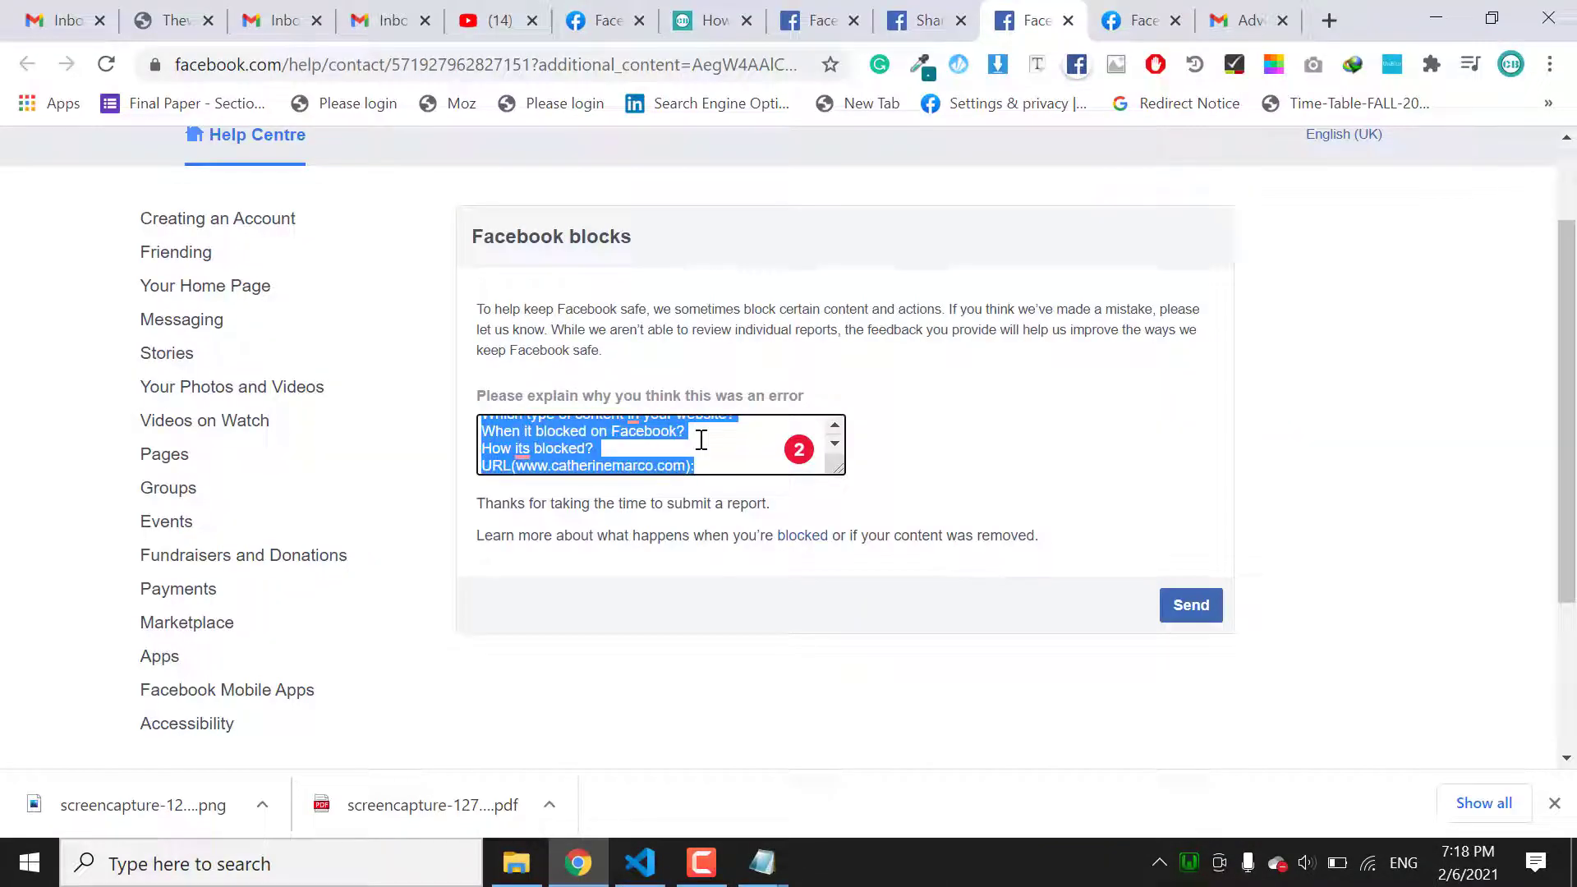
Step: Paste the sample unblock email into the report, submit it and dismiss the confirmation
{"action": "key", "text": "ctrl+v"}
{"action": "scroll", "coordinate": [611, 464], "scroll_direction": "up", "scroll_amount": 3}
{"action": "scroll", "coordinate": [616, 456], "scroll_direction": "up", "scroll_amount": 3}
{"action": "scroll", "coordinate": [623, 450], "scroll_direction": "up", "scroll_amount": 2}
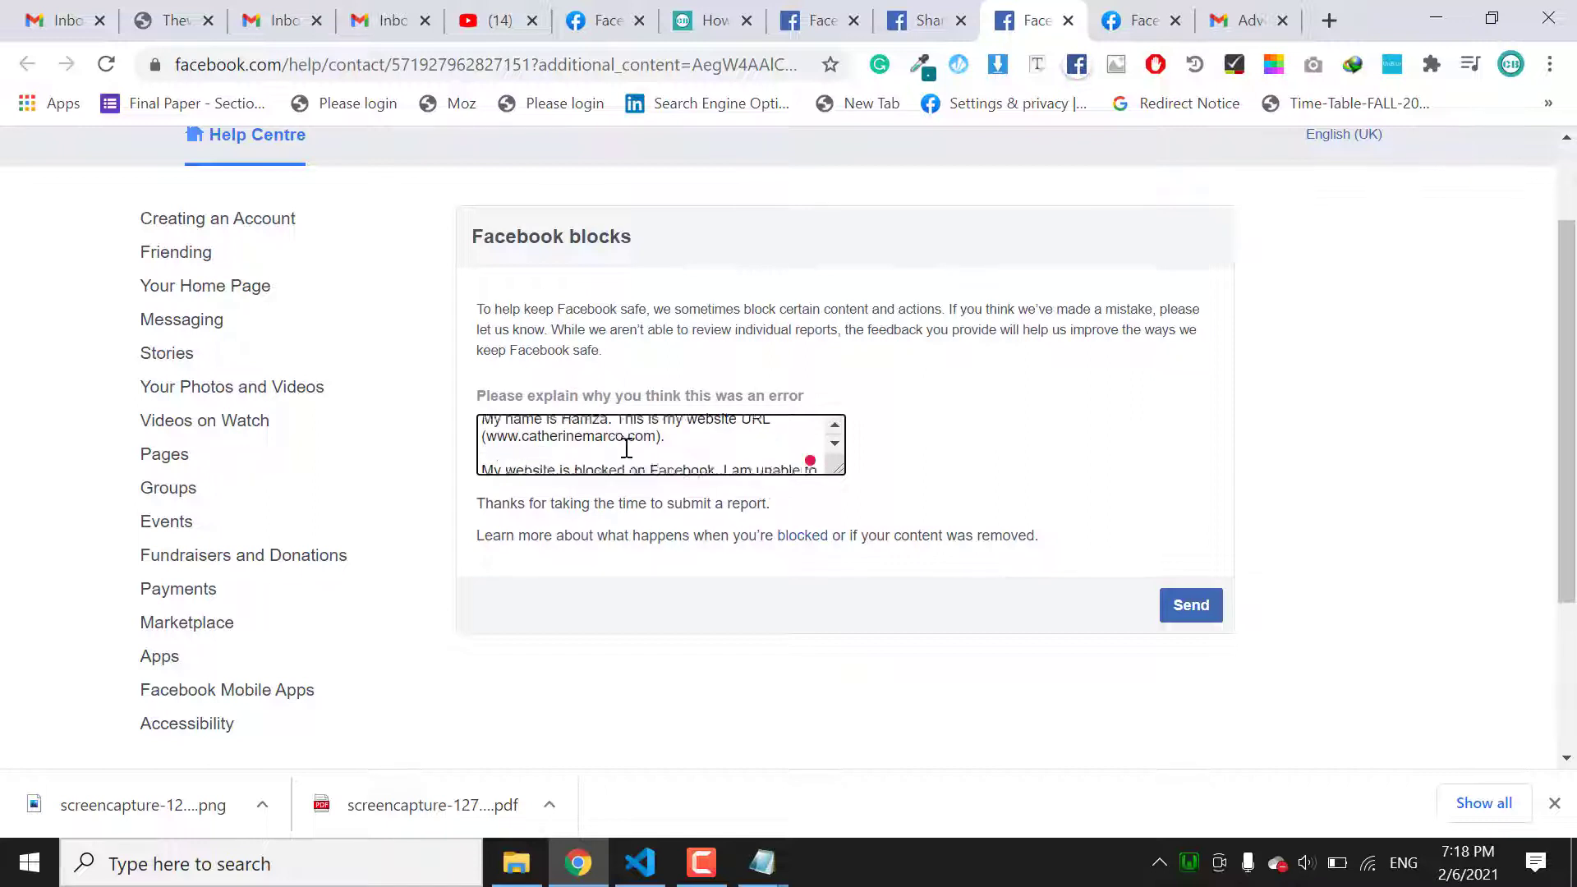
{"action": "scroll", "coordinate": [626, 450], "scroll_direction": "down", "scroll_amount": 3}
{"action": "scroll", "coordinate": [653, 450], "scroll_direction": "down", "scroll_amount": 3}
{"action": "scroll", "coordinate": [667, 450], "scroll_direction": "down", "scroll_amount": 2}
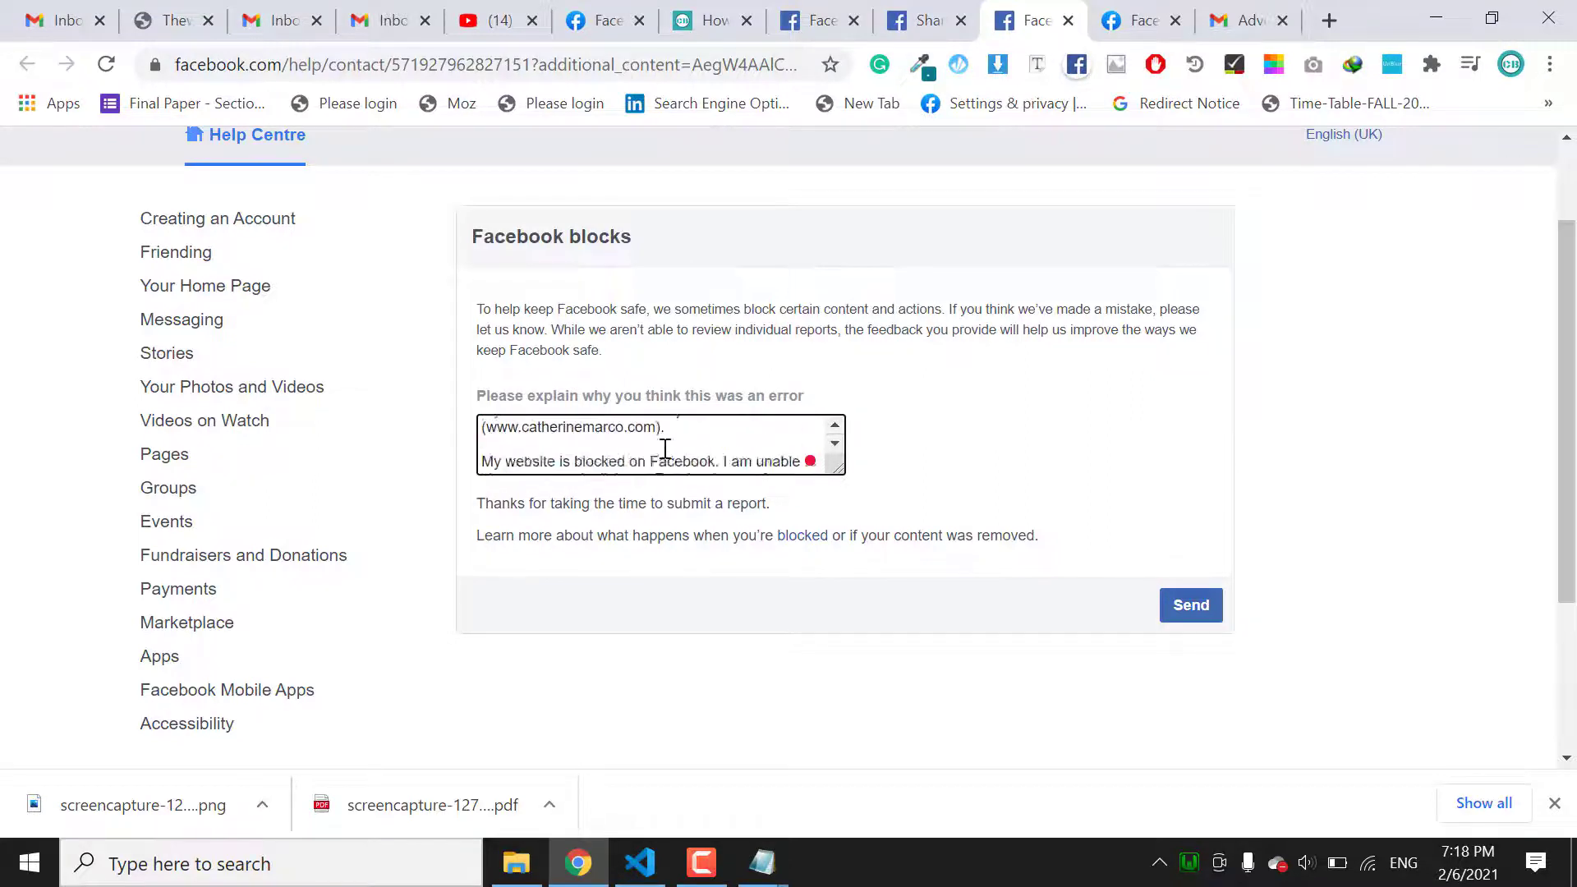
{"action": "left_click", "coordinate": [1192, 604]}
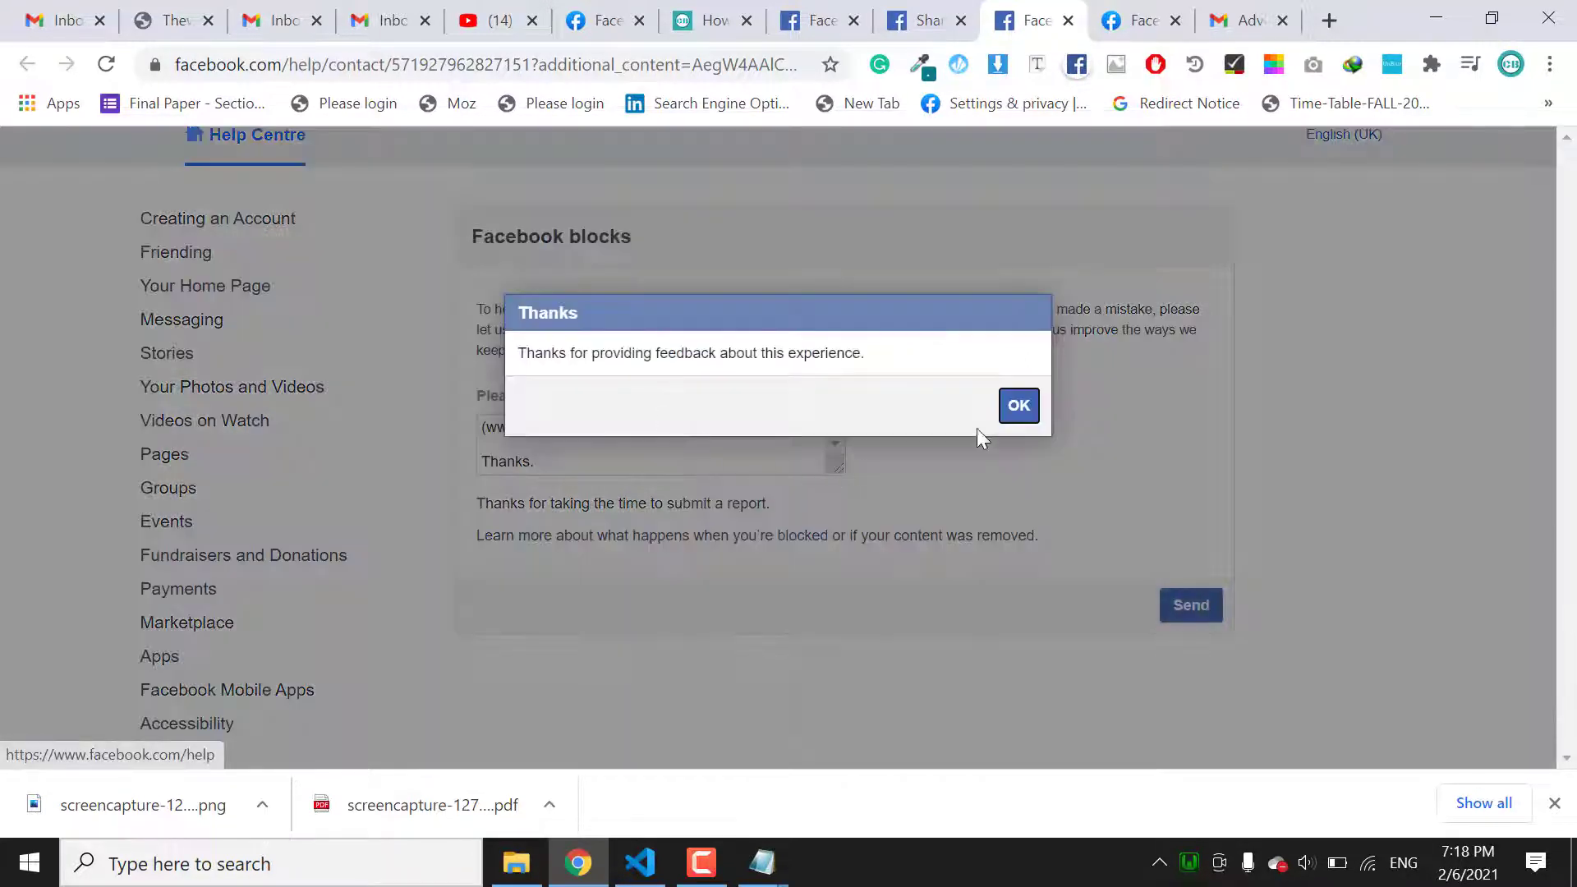
{"action": "left_click", "coordinate": [1018, 404]}
Step: Paste the sample unblock email into another block report's explanation box
{"action": "left_click", "coordinate": [918, 20]}
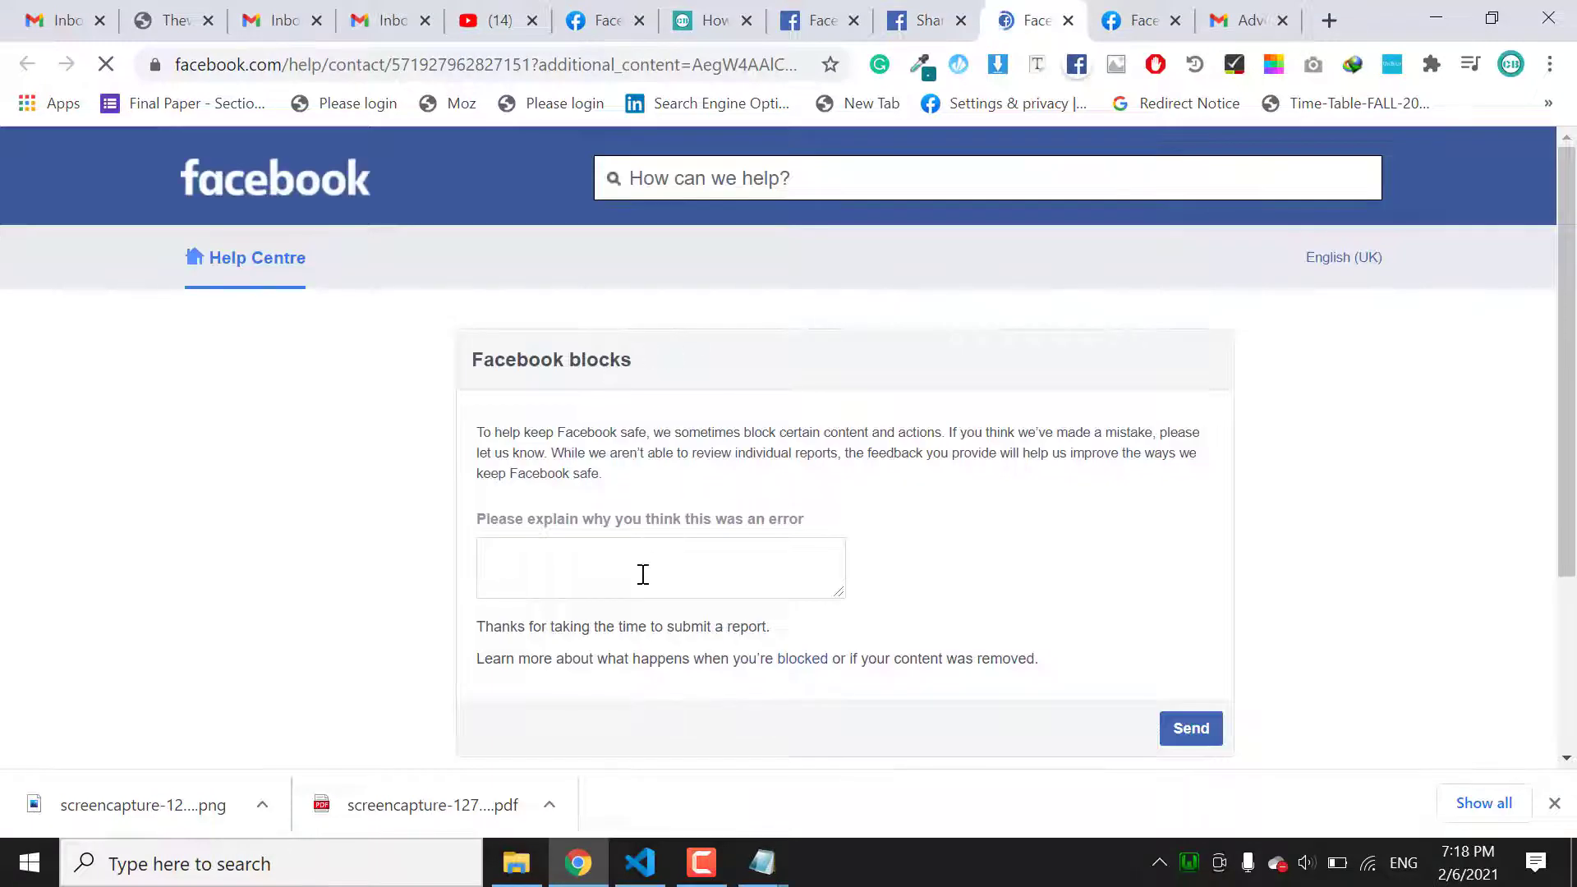
{"action": "left_click", "coordinate": [637, 566]}
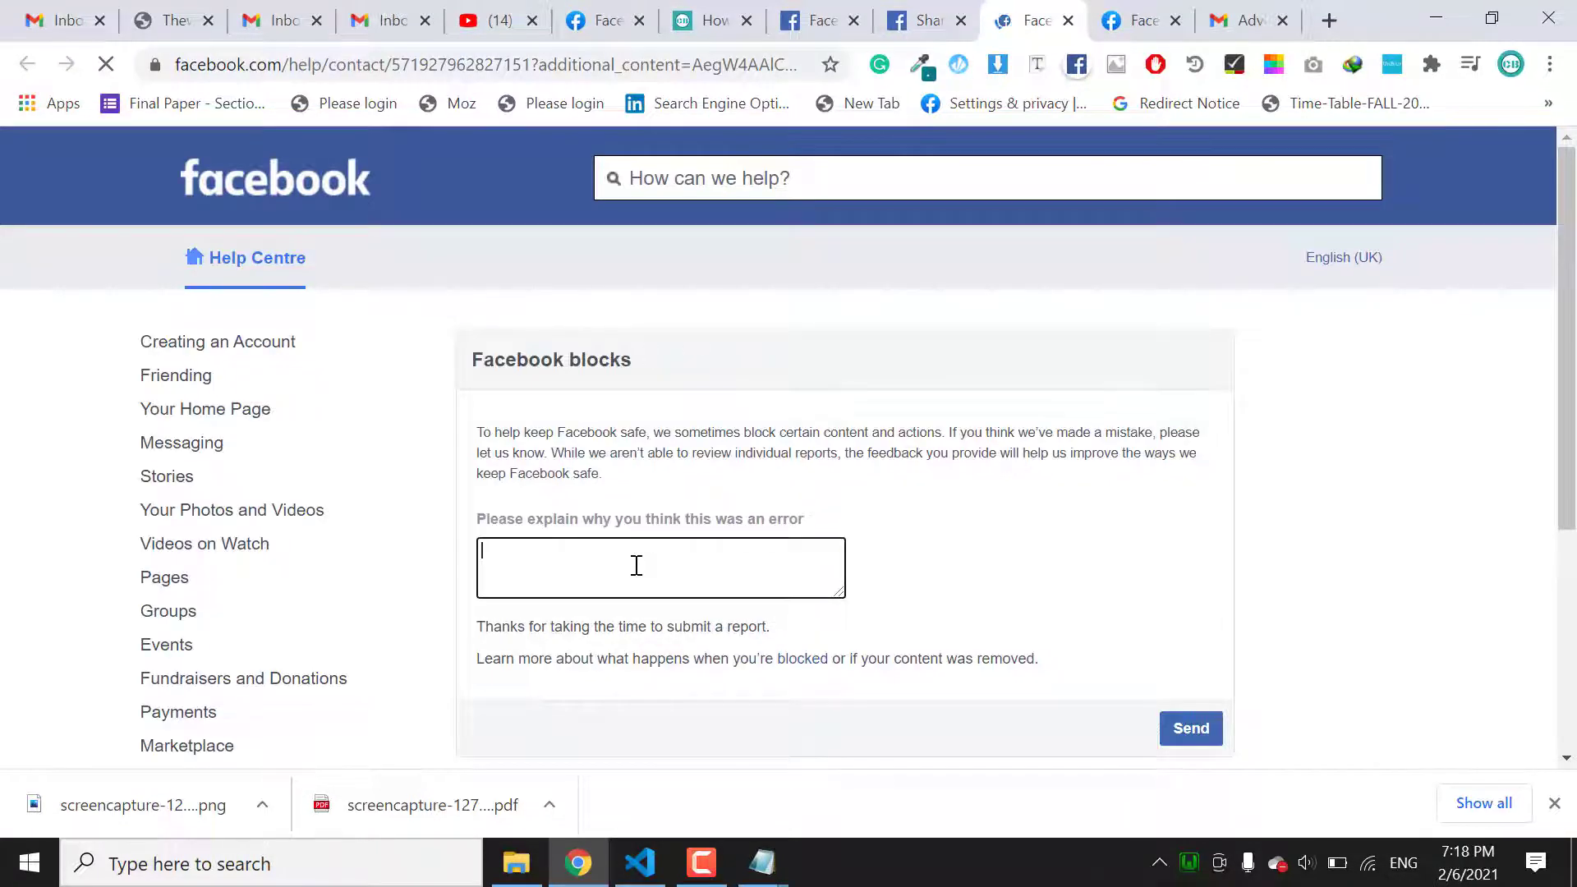
{"action": "key", "text": "ctrl+v"}
{"action": "scroll", "coordinate": [677, 591], "scroll_direction": "down", "scroll_amount": 1}
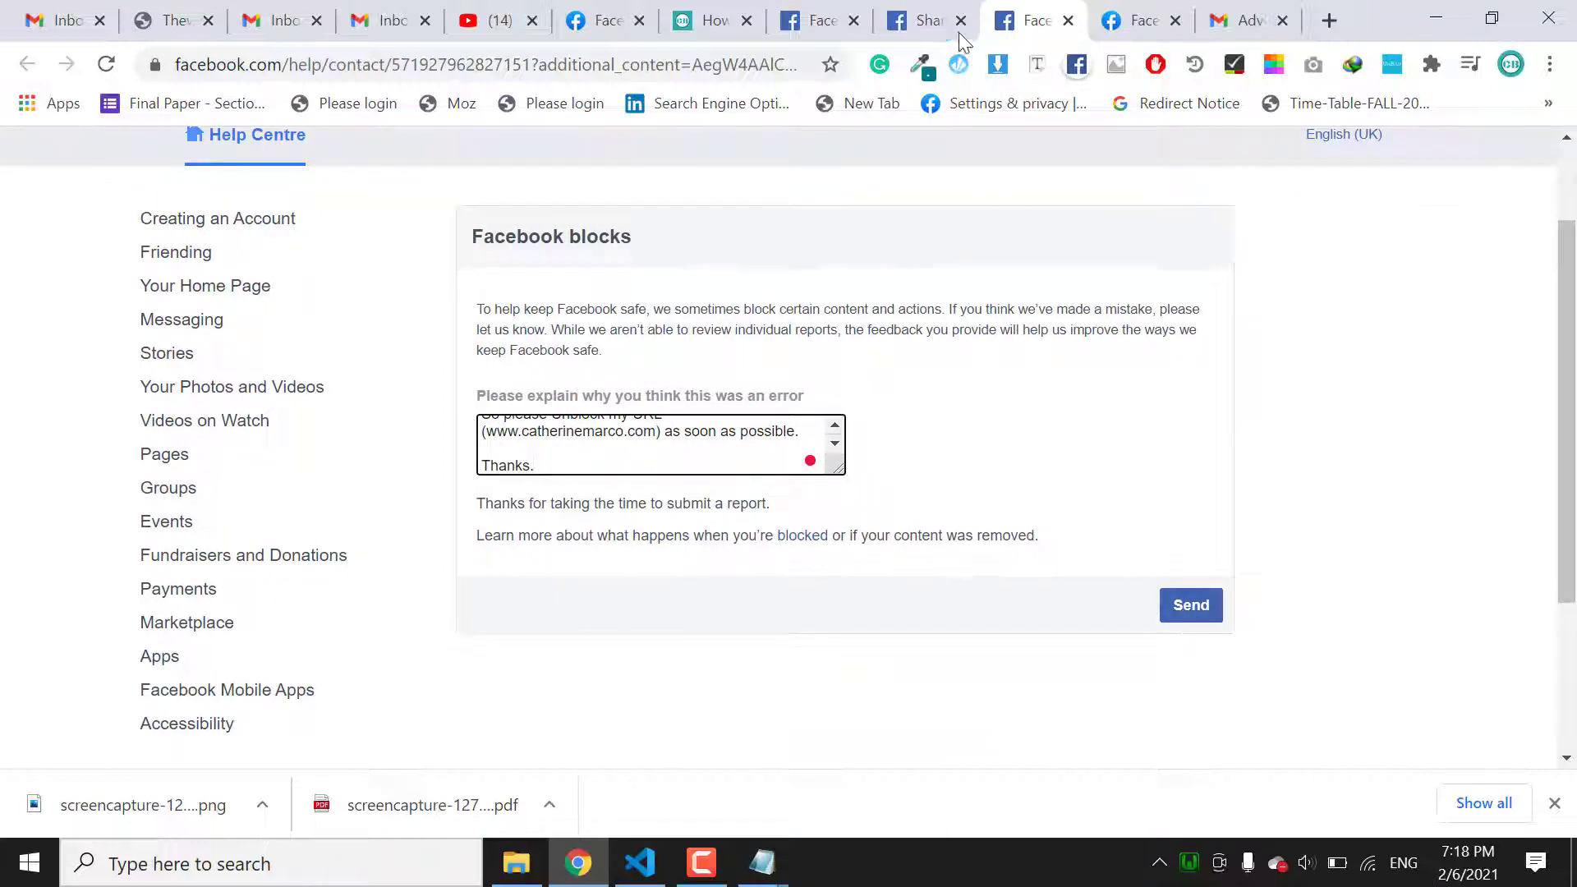
Step: Review the Crawlbytes article, then bring up the Facebook Concierge Support email in Gmail
{"action": "left_click", "coordinate": [924, 19]}
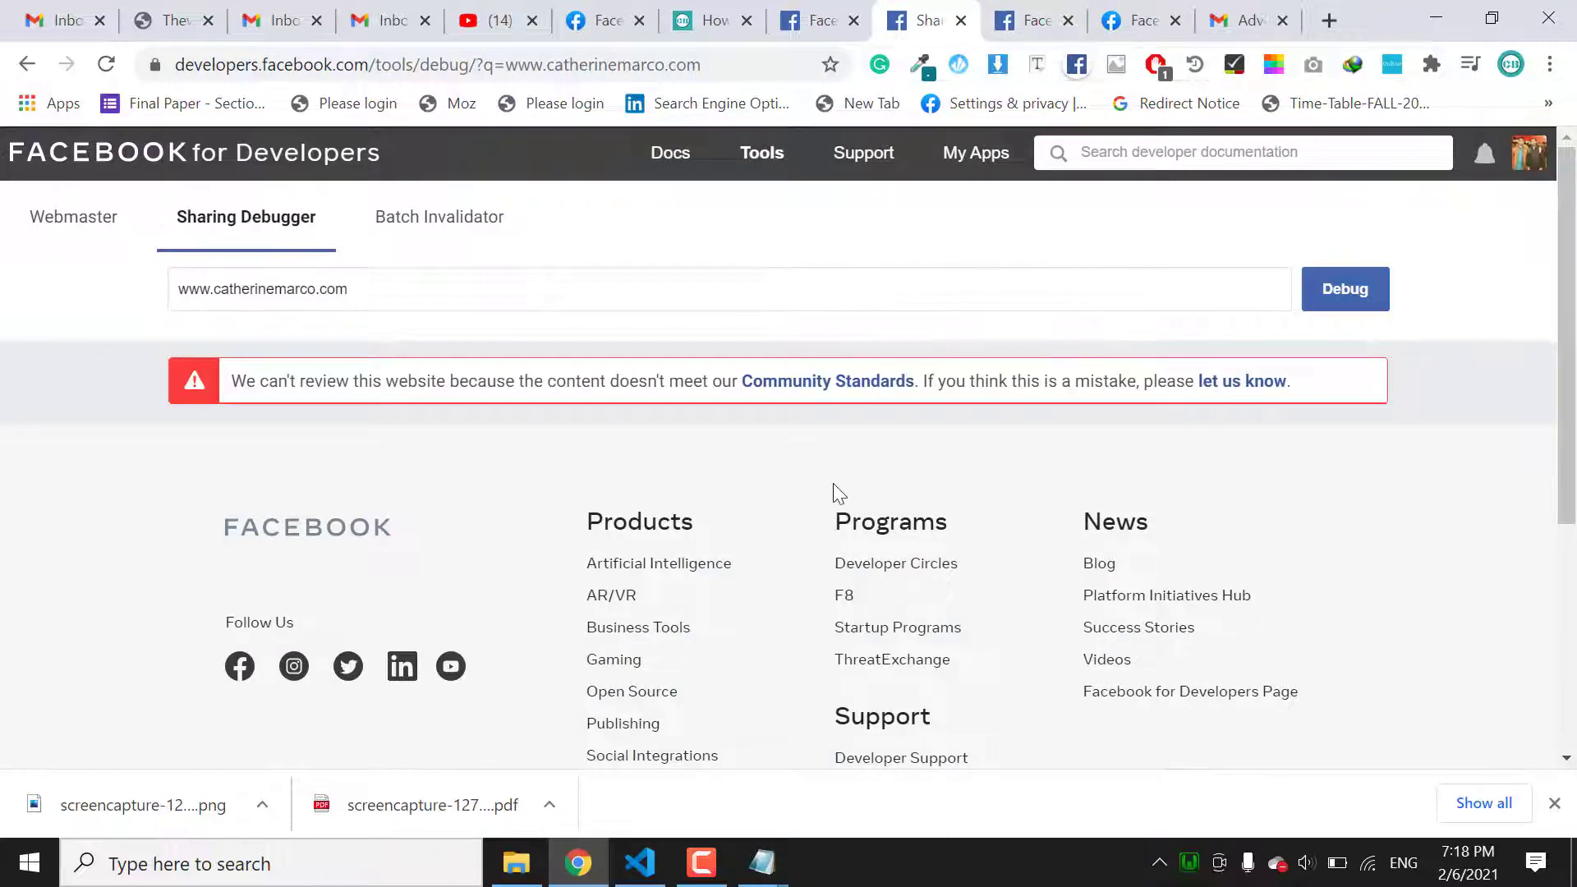
{"action": "left_click", "coordinate": [713, 20]}
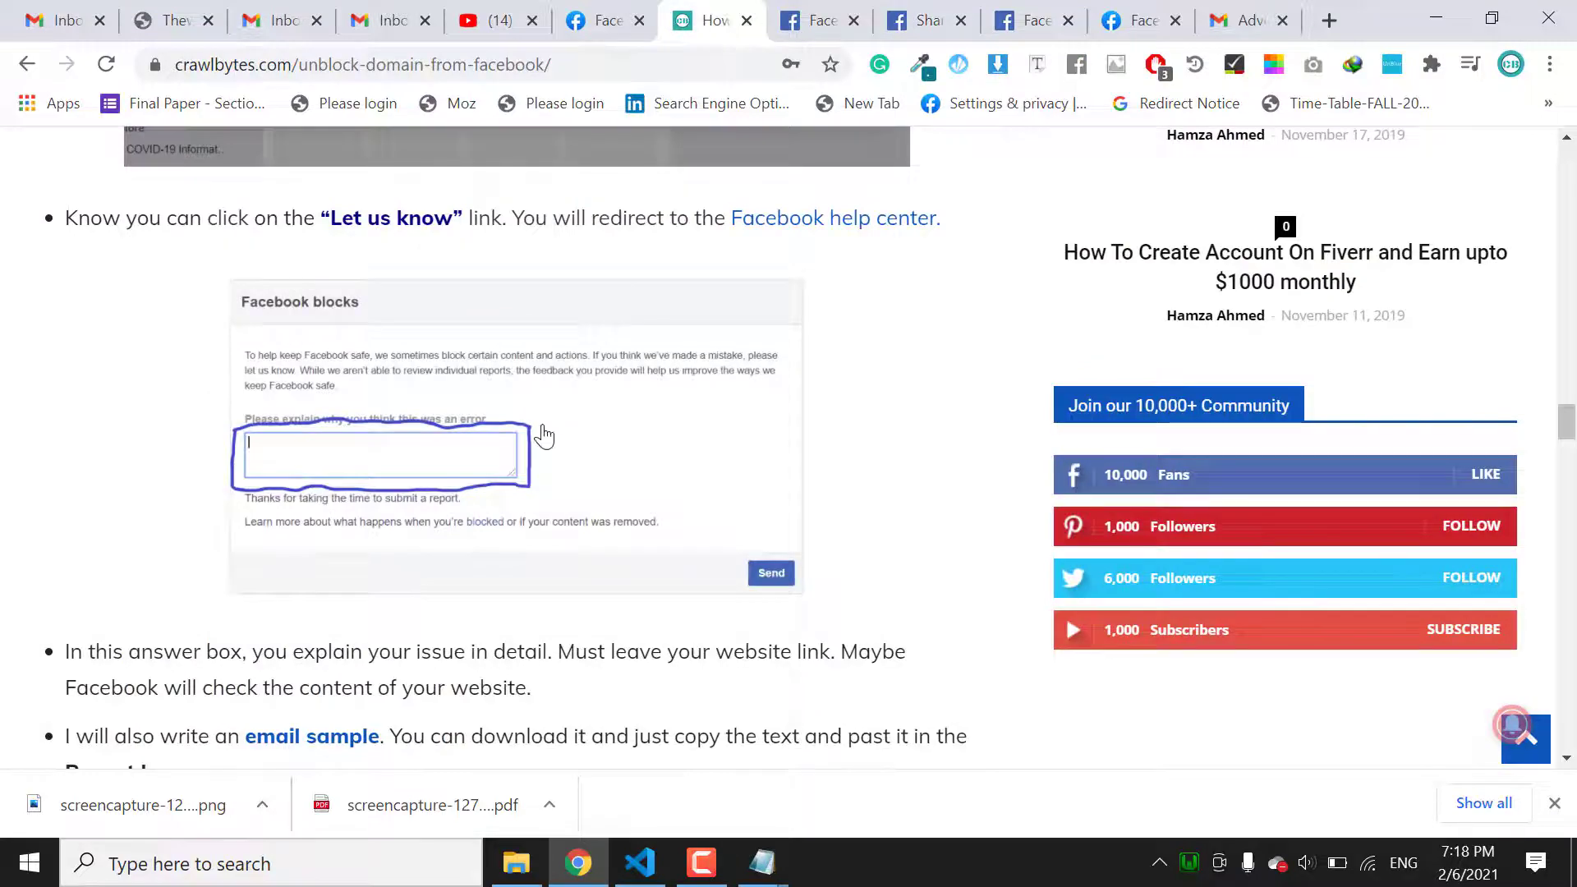
{"action": "scroll", "coordinate": [518, 450], "scroll_direction": "up", "scroll_amount": 5}
{"action": "scroll", "coordinate": [519, 450], "scroll_direction": "up", "scroll_amount": 5}
{"action": "scroll", "coordinate": [519, 450], "scroll_direction": "up", "scroll_amount": 2}
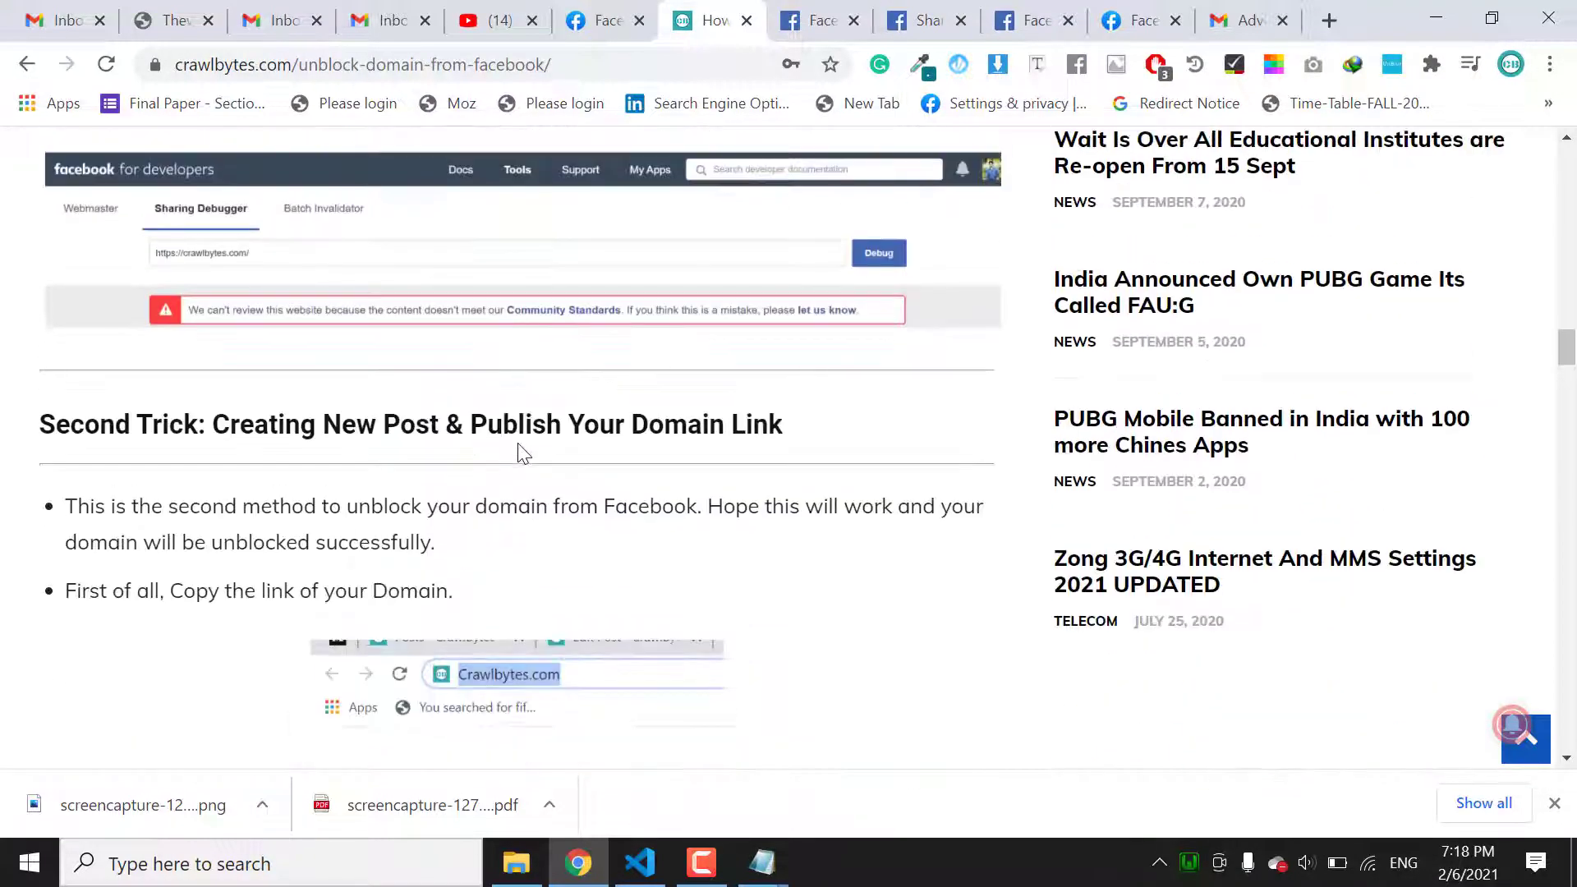
{"action": "scroll", "coordinate": [518, 450], "scroll_direction": "down", "scroll_amount": 4}
{"action": "scroll", "coordinate": [520, 456], "scroll_direction": "down", "scroll_amount": 5}
{"action": "scroll", "coordinate": [519, 456], "scroll_direction": "down", "scroll_amount": 3}
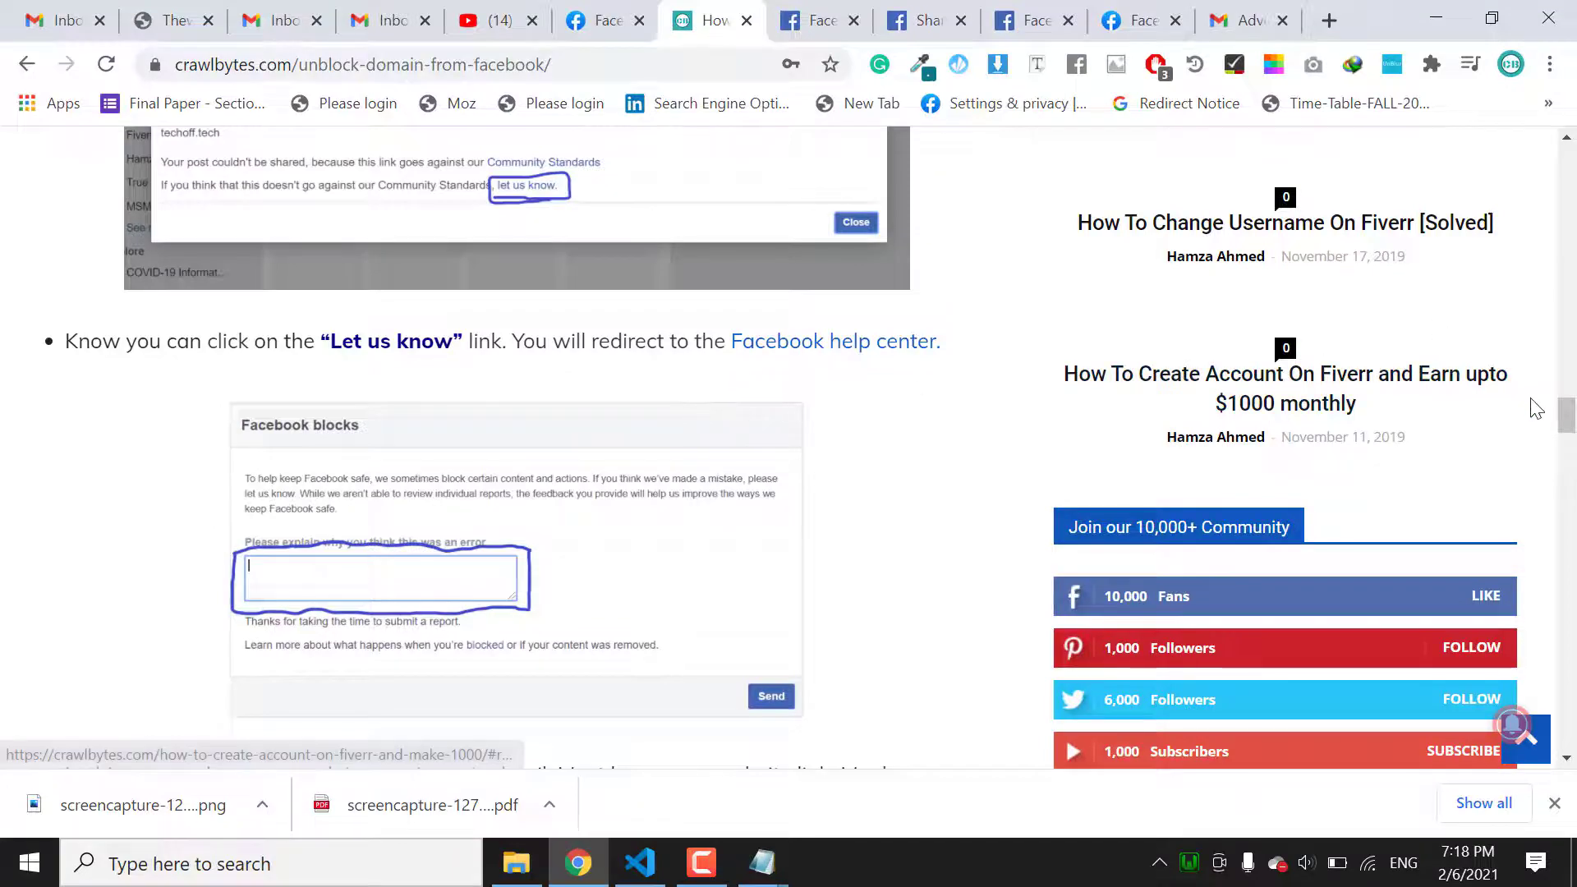
{"action": "left_click_drag", "start_coordinate": [1566, 423], "coordinate": [1567, 149]}
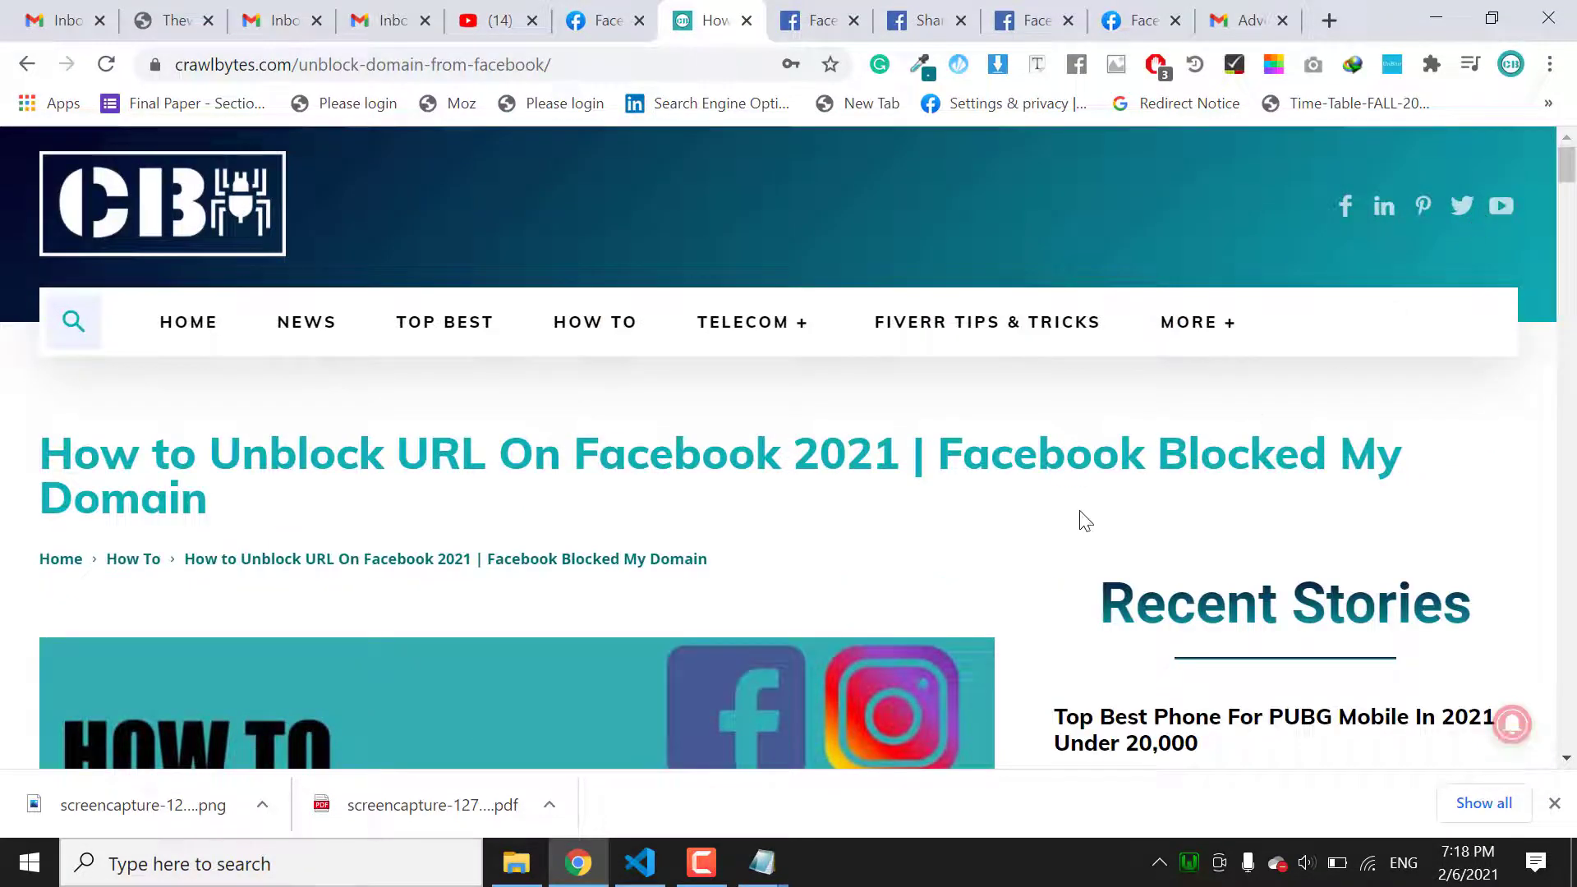
{"action": "left_click", "coordinate": [1245, 20]}
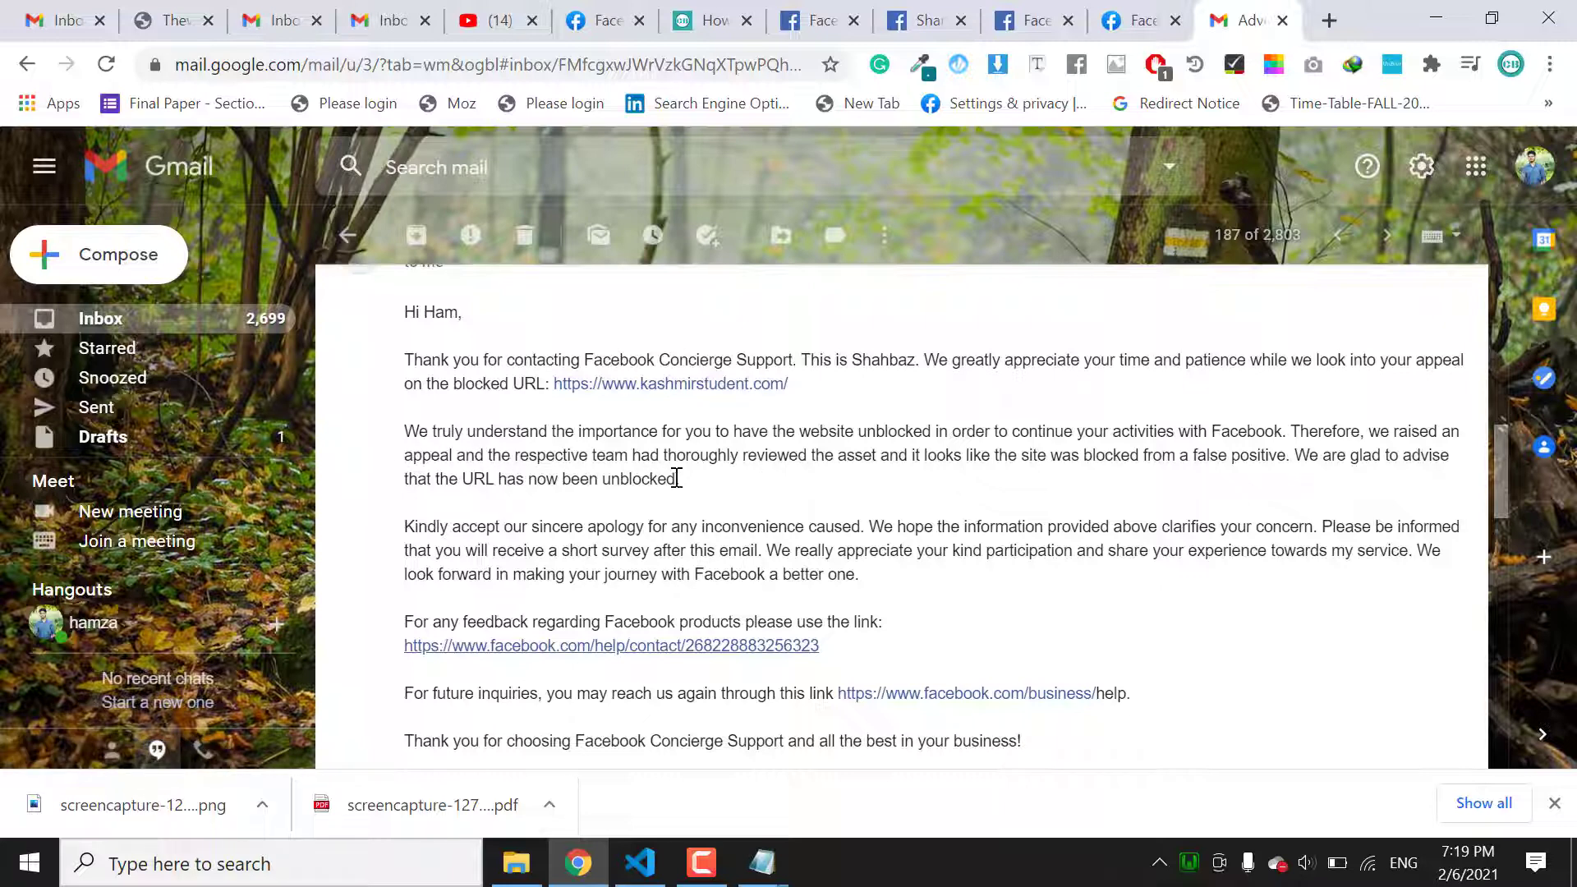
Step: Highlight the support email's sentence confirming the URL has now been unblocked
{"action": "left_click_drag", "start_coordinate": [677, 480], "coordinate": [407, 484]}
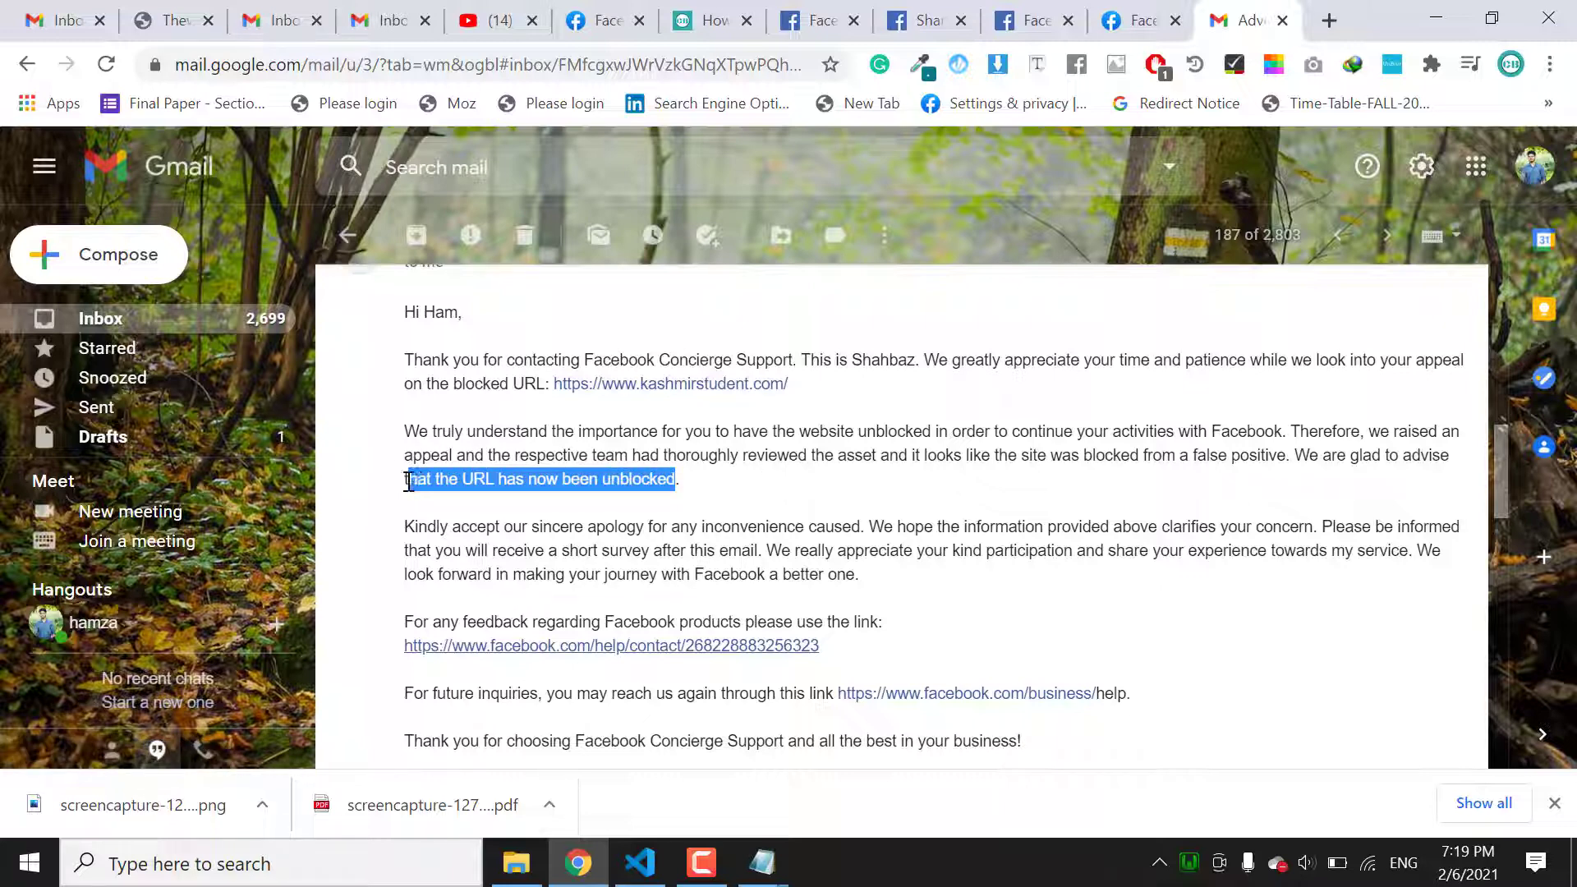
{"action": "scroll", "coordinate": [408, 484], "scroll_direction": "up", "scroll_amount": 3}
{"action": "scroll", "coordinate": [432, 469], "scroll_direction": "up", "scroll_amount": 2}
{"action": "scroll", "coordinate": [460, 480], "scroll_direction": "up", "scroll_amount": 5}
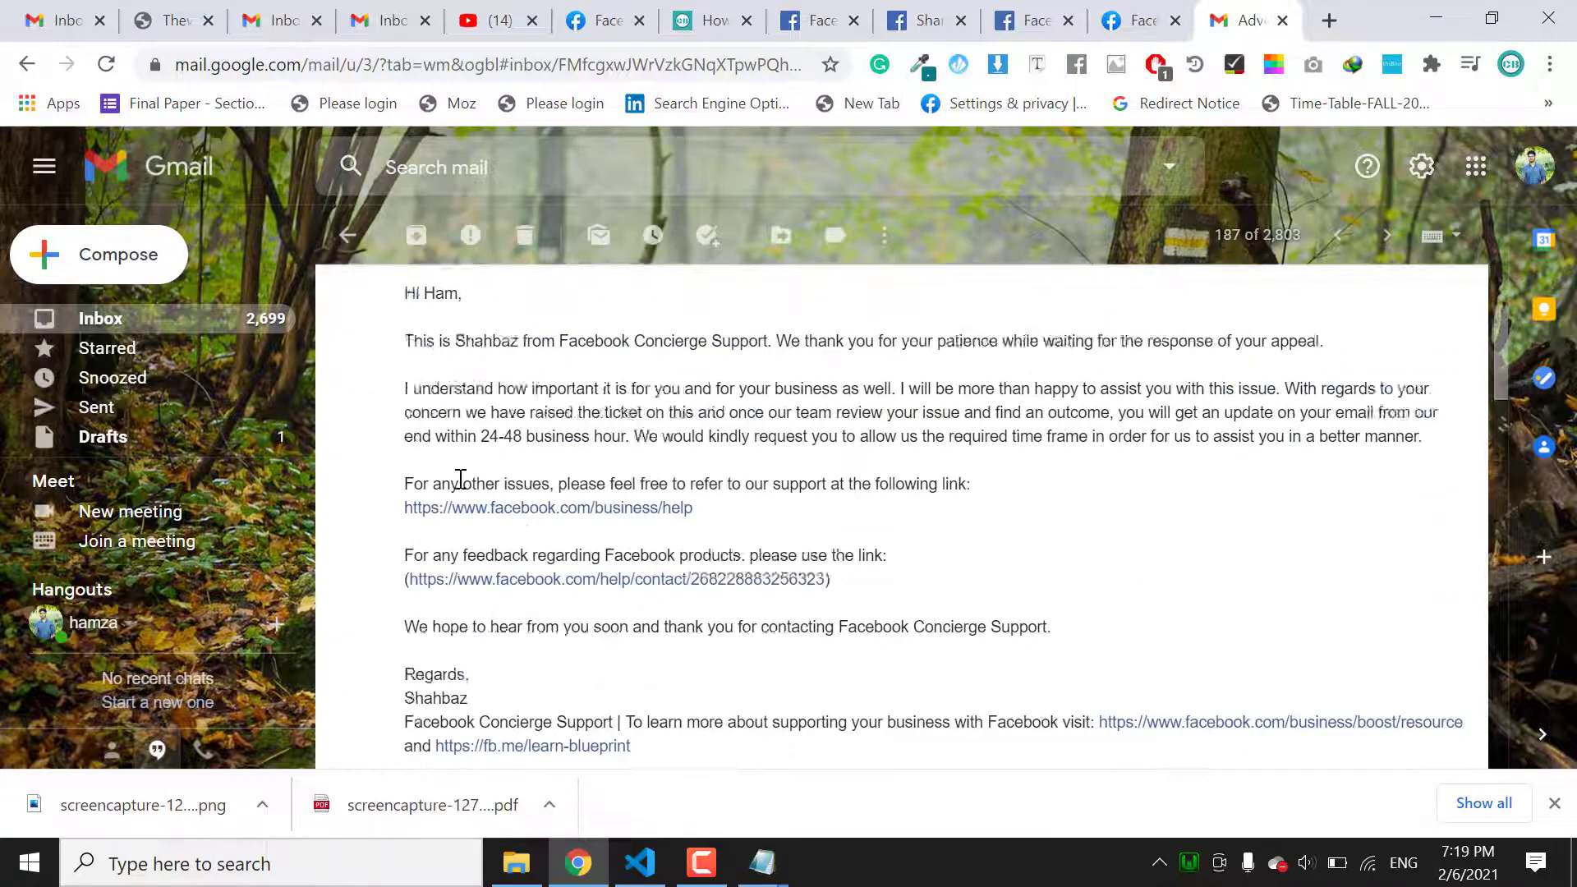
{"action": "scroll", "coordinate": [459, 480], "scroll_direction": "up", "scroll_amount": 3}
{"action": "scroll", "coordinate": [460, 480], "scroll_direction": "up", "scroll_amount": 2}
{"action": "scroll", "coordinate": [444, 469], "scroll_direction": "down", "scroll_amount": 6}
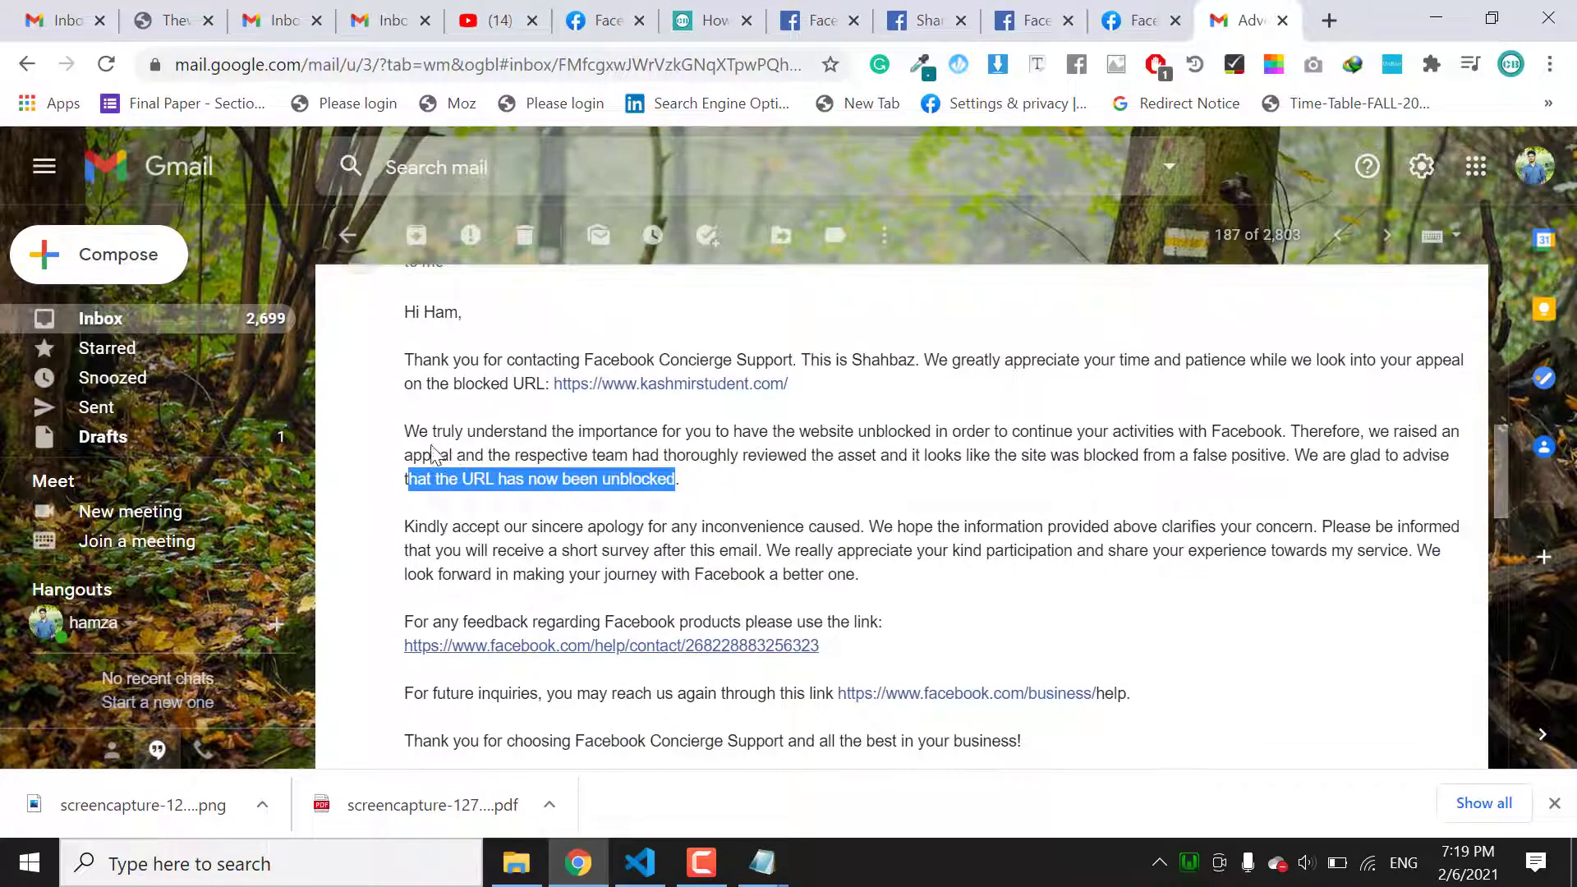
{"action": "left_click", "coordinate": [686, 496]}
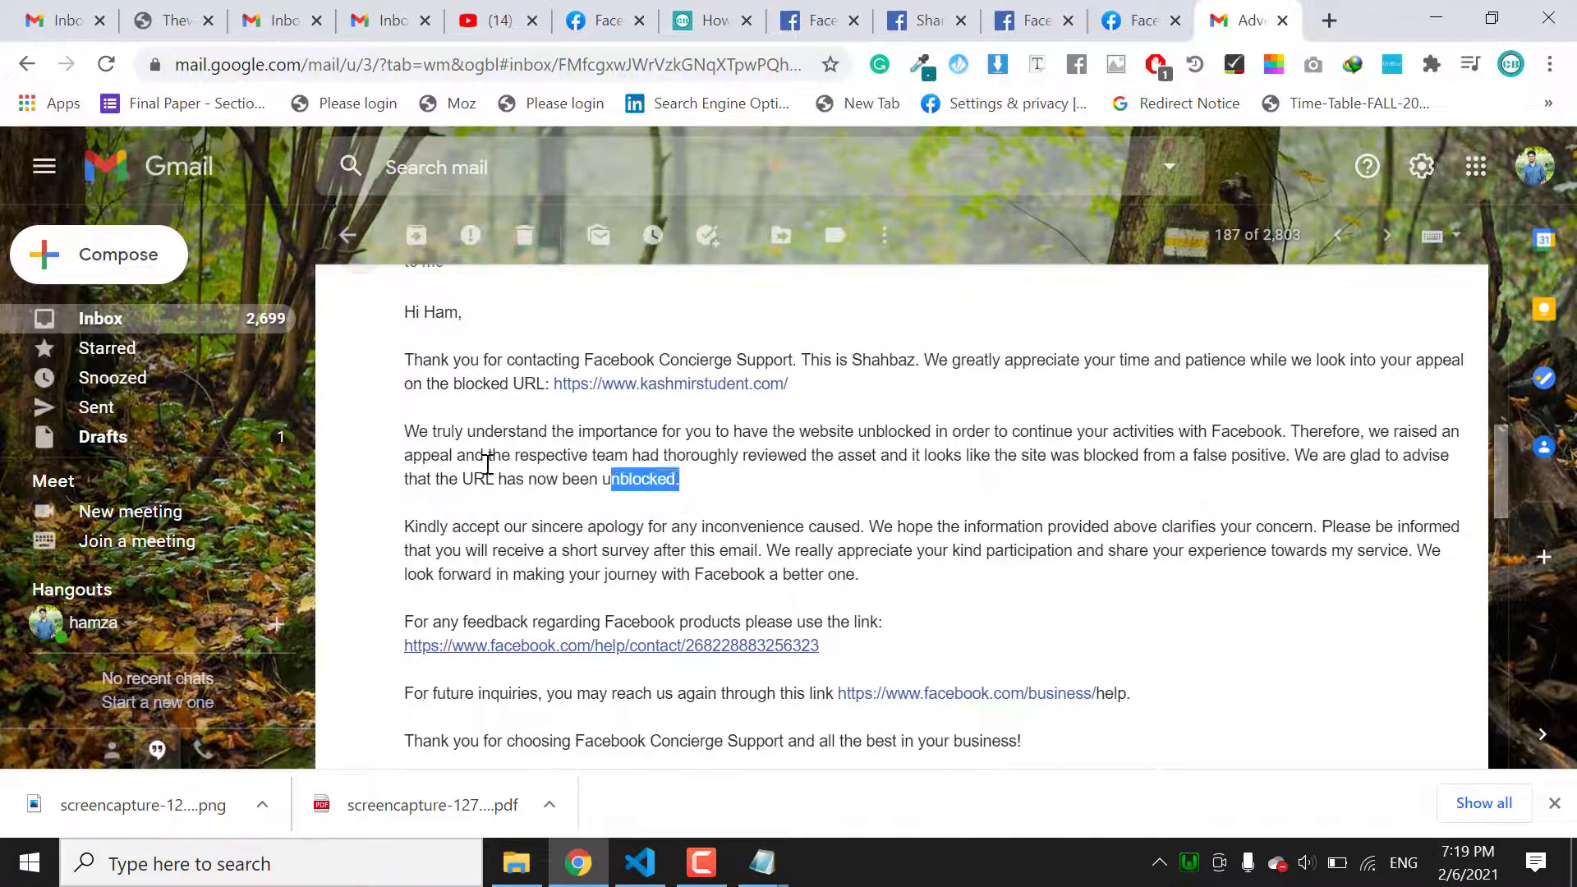
{"action": "left_click_drag", "start_coordinate": [681, 482], "coordinate": [665, 479]}
{"action": "left_click", "coordinate": [662, 474]}
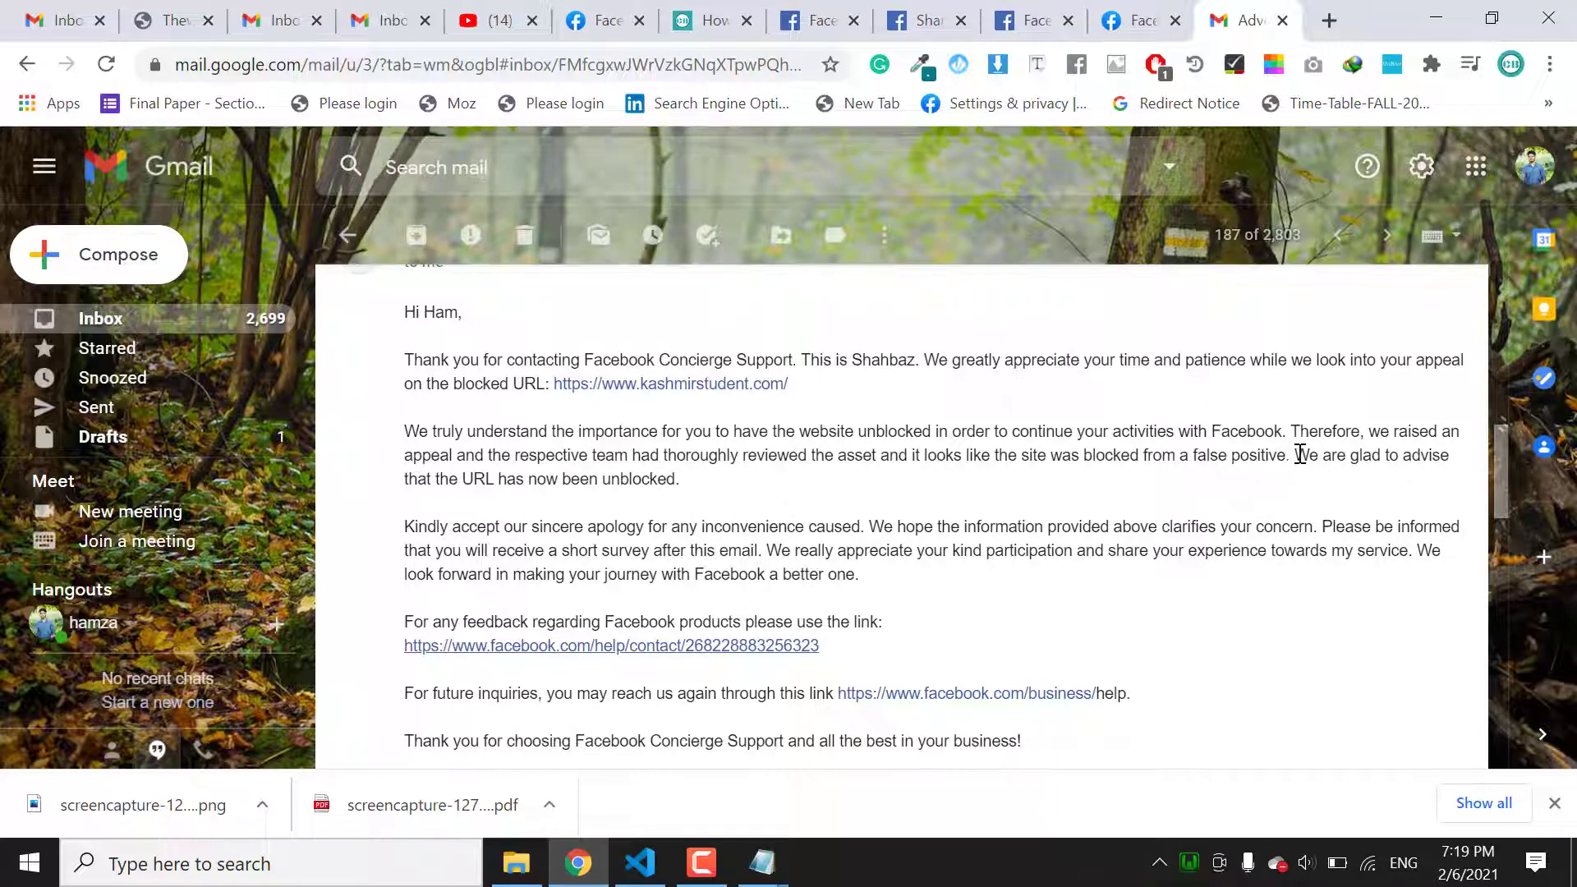
{"action": "left_click_drag", "start_coordinate": [1296, 455], "coordinate": [680, 480]}
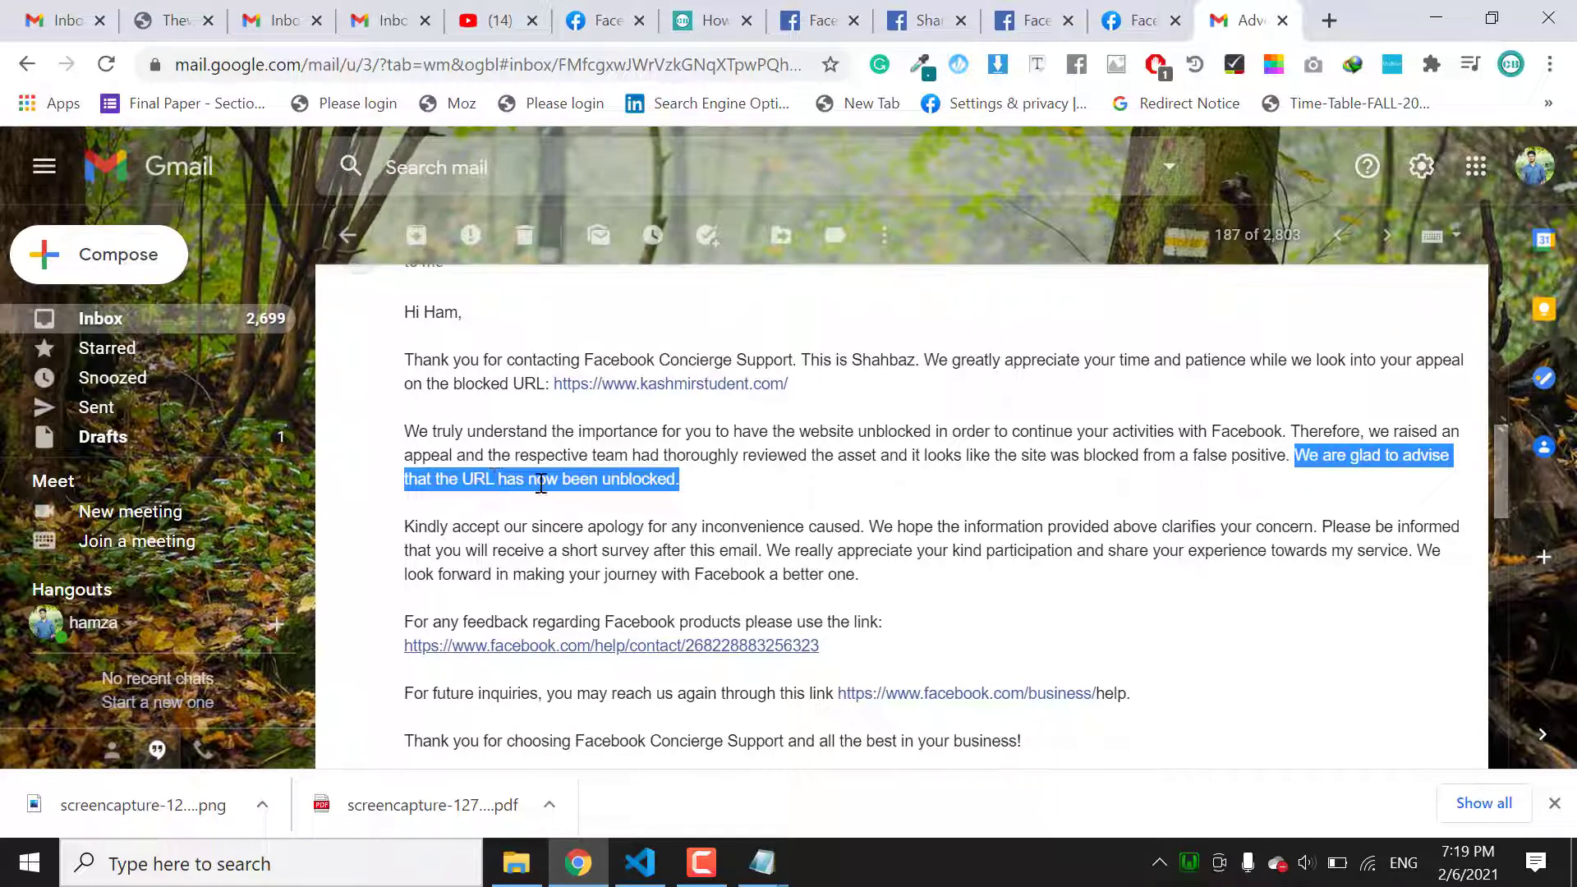
Step: Re-highlight the full 'We are glad to advise that the URL has now been unblocked' sentence
{"action": "left_click", "coordinate": [686, 490]}
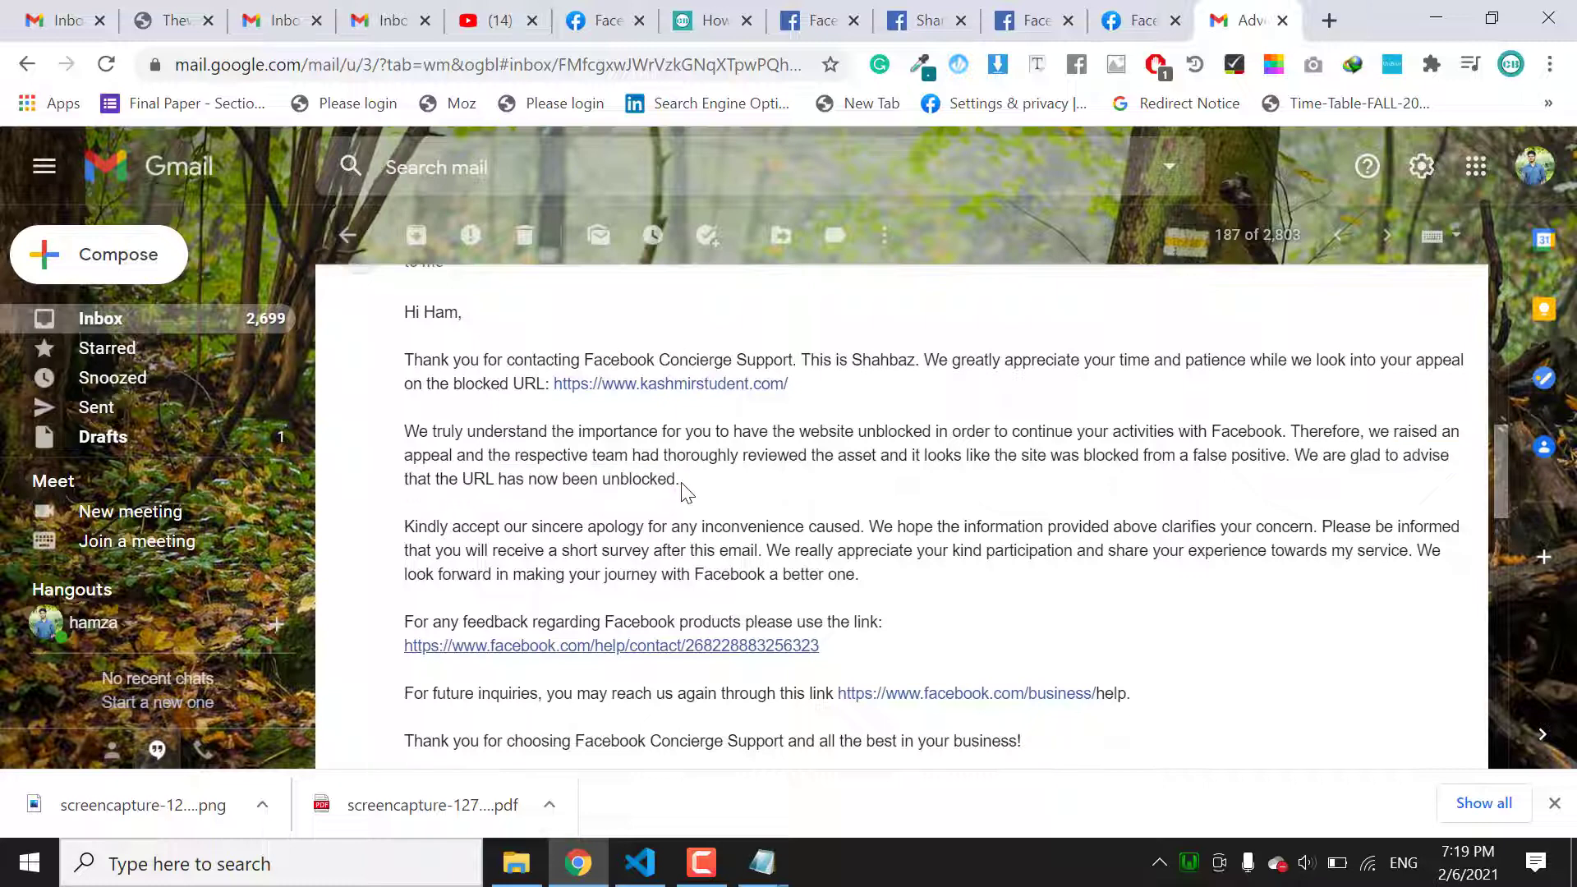
{"action": "left_click_drag", "start_coordinate": [682, 480], "coordinate": [411, 483]}
{"action": "left_click", "coordinate": [992, 492]}
{"action": "left_click_drag", "start_coordinate": [685, 483], "coordinate": [1294, 456]}
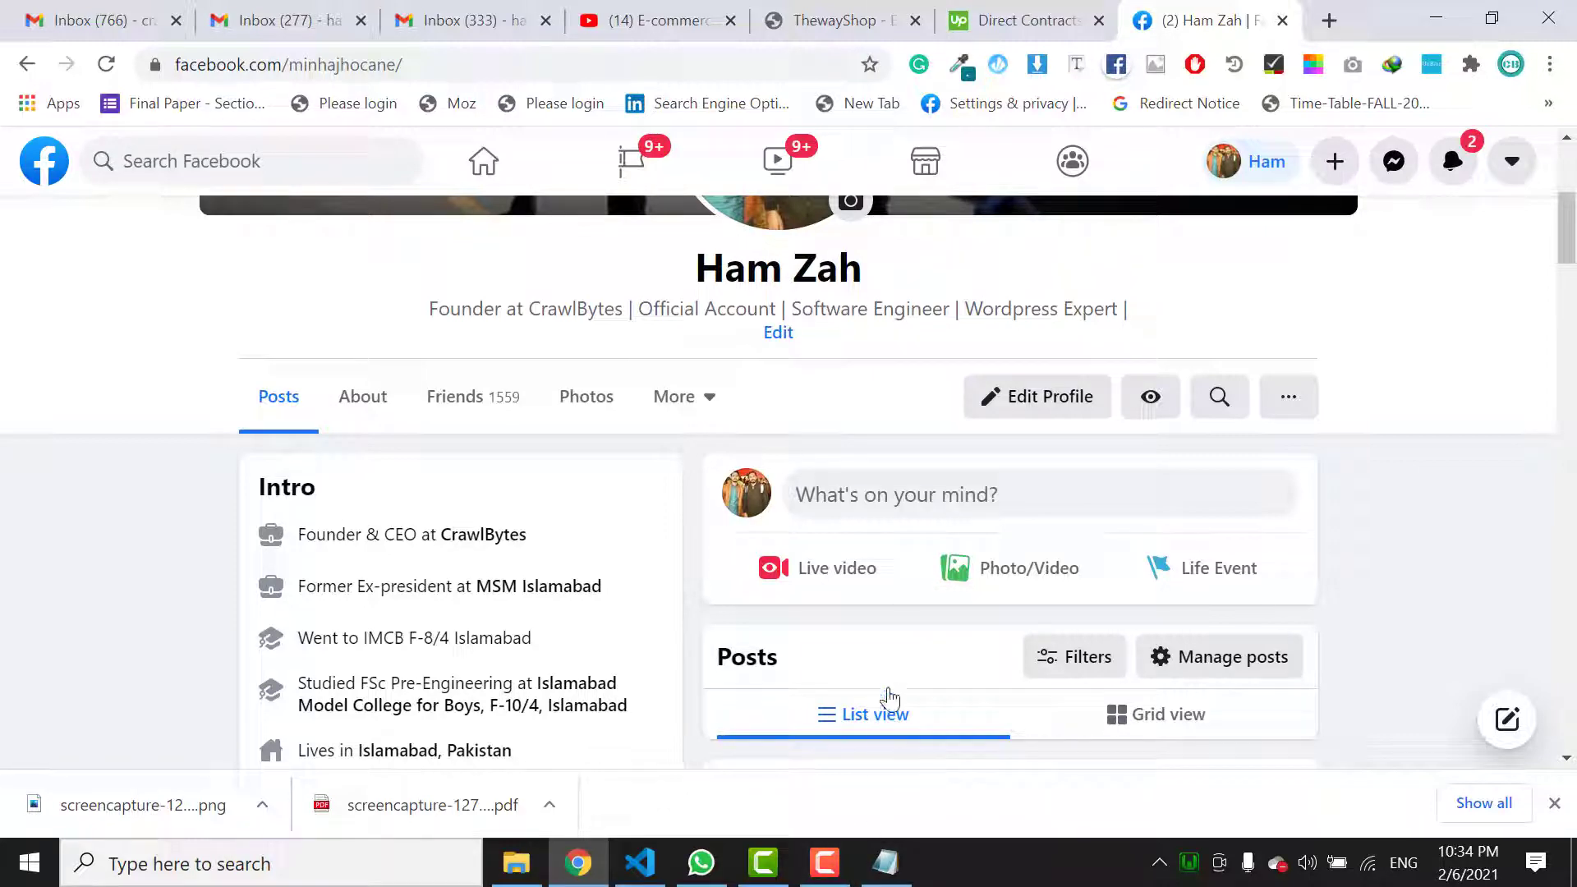
Step: Publish a profile post with the catherinemarco.com link card, then return to the blocks form
{"action": "left_click", "coordinate": [880, 506]}
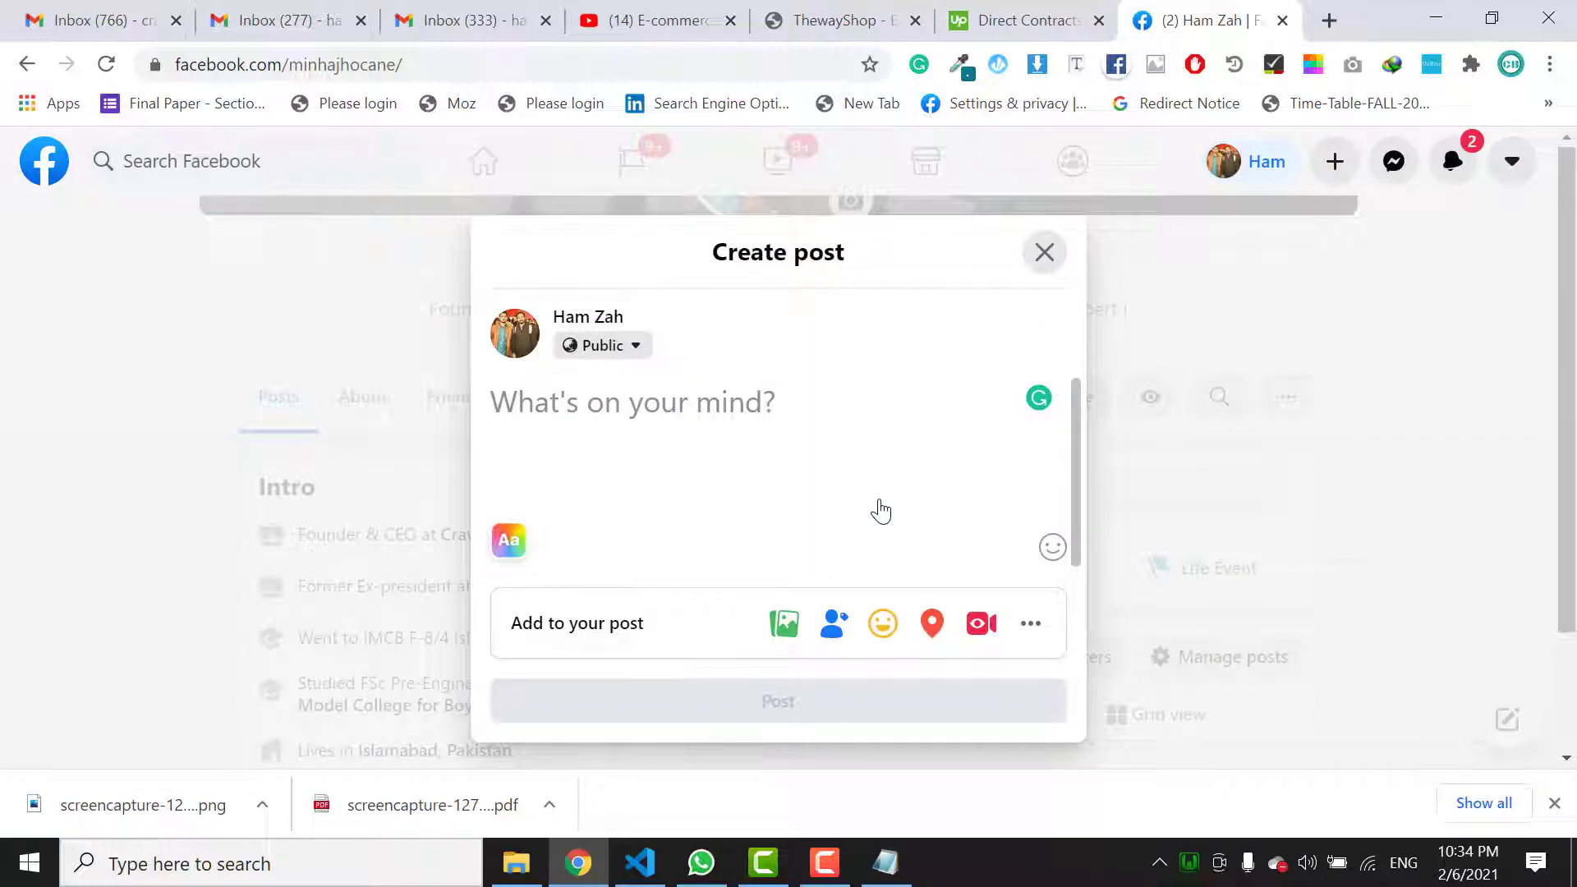
{"action": "type", "text": "www.catherinemarco.com"}
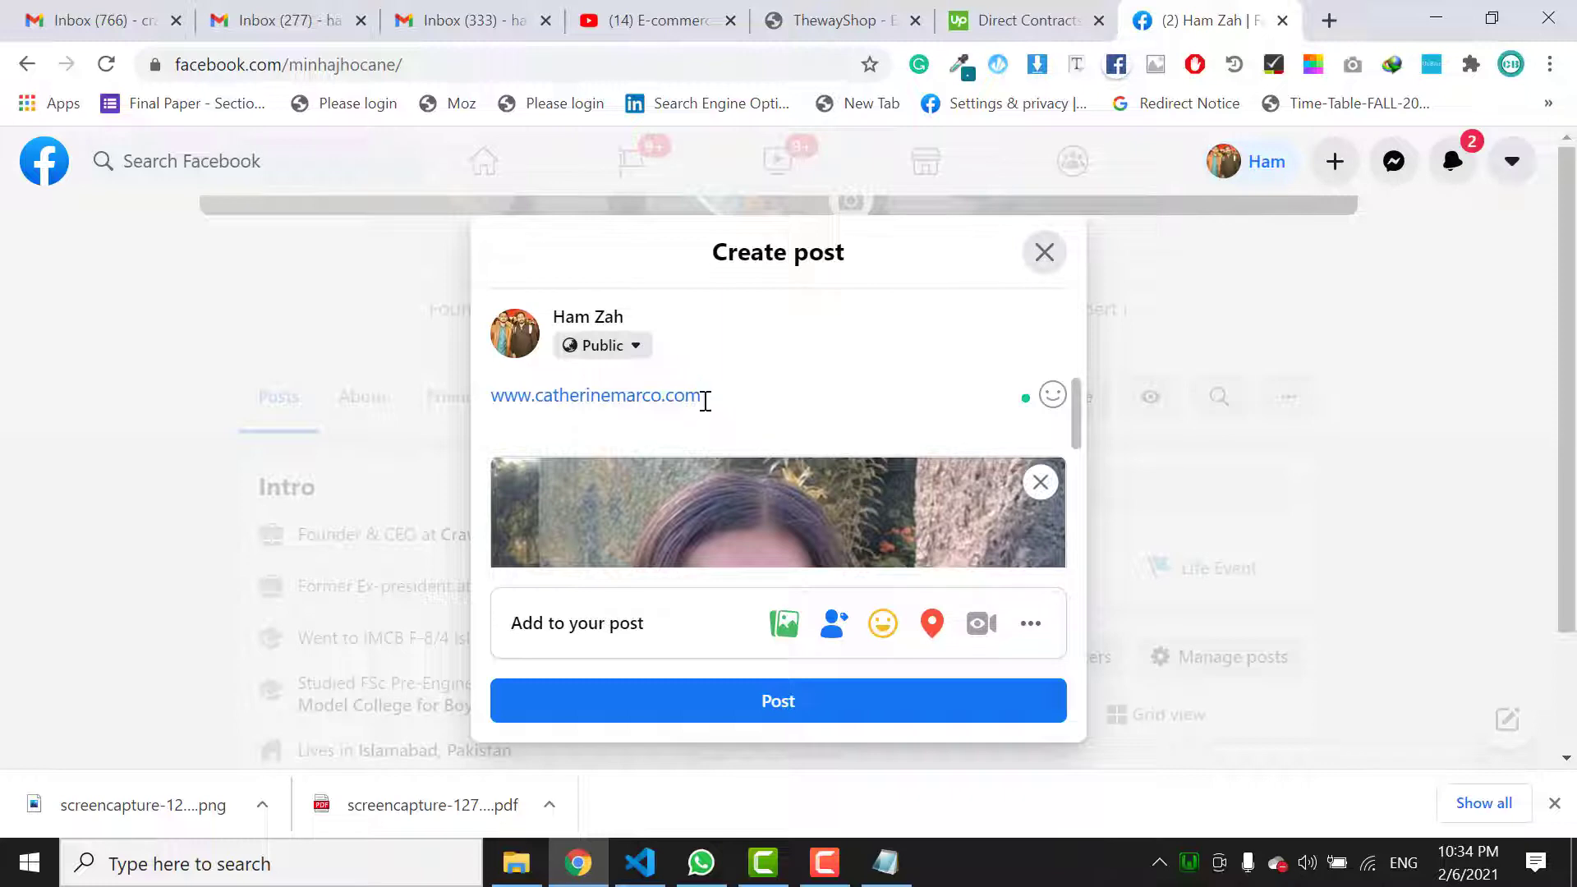
{"action": "left_click_drag", "start_coordinate": [705, 396], "coordinate": [491, 397]}
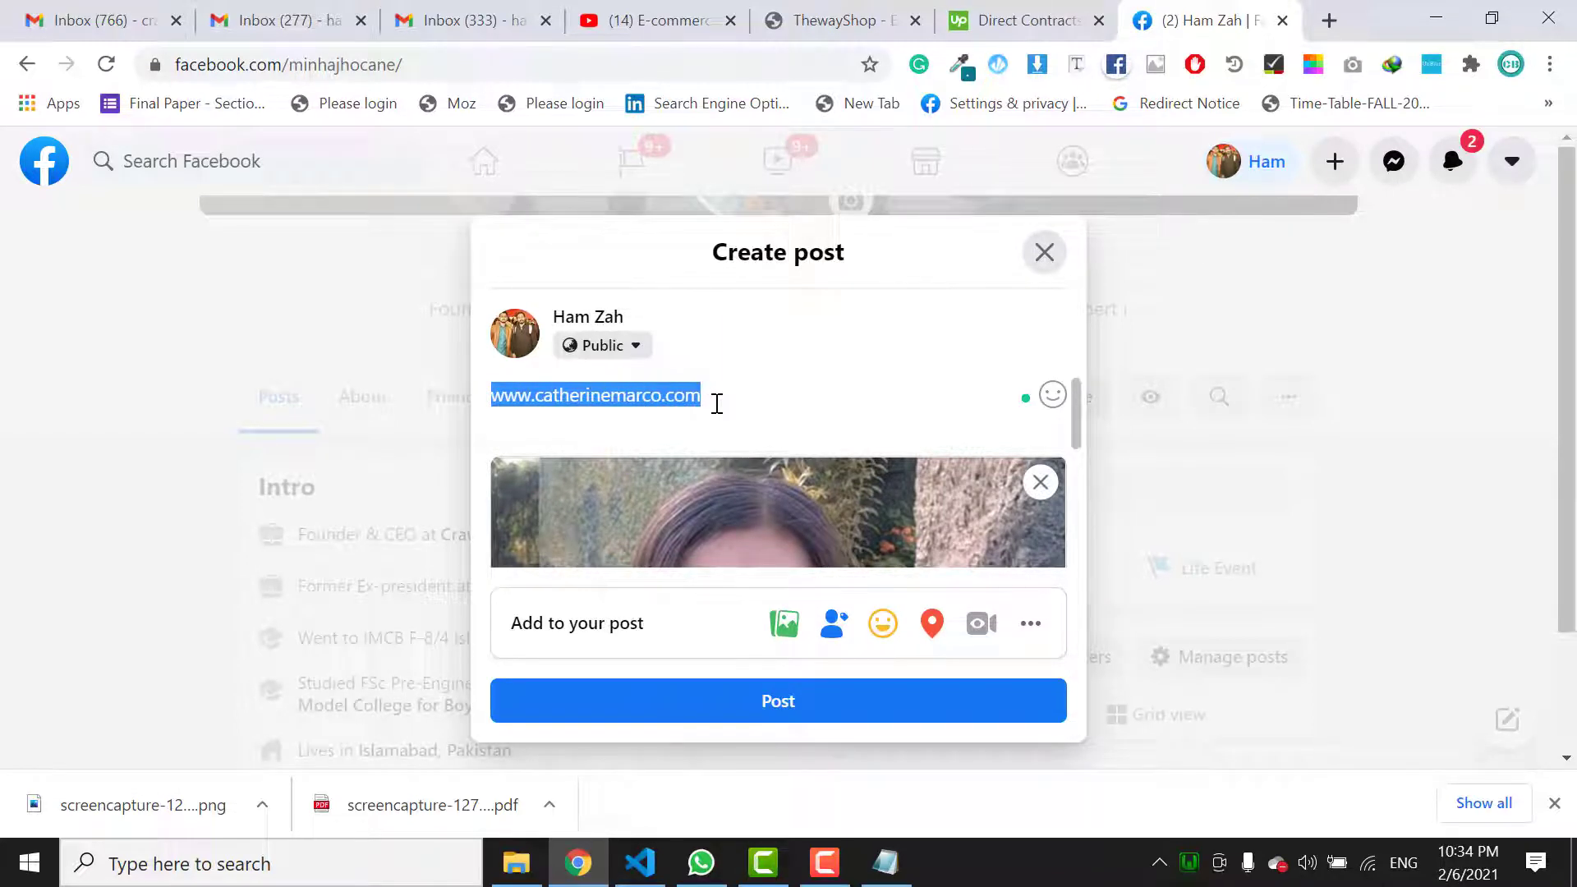
{"action": "key", "text": "BackSpace"}
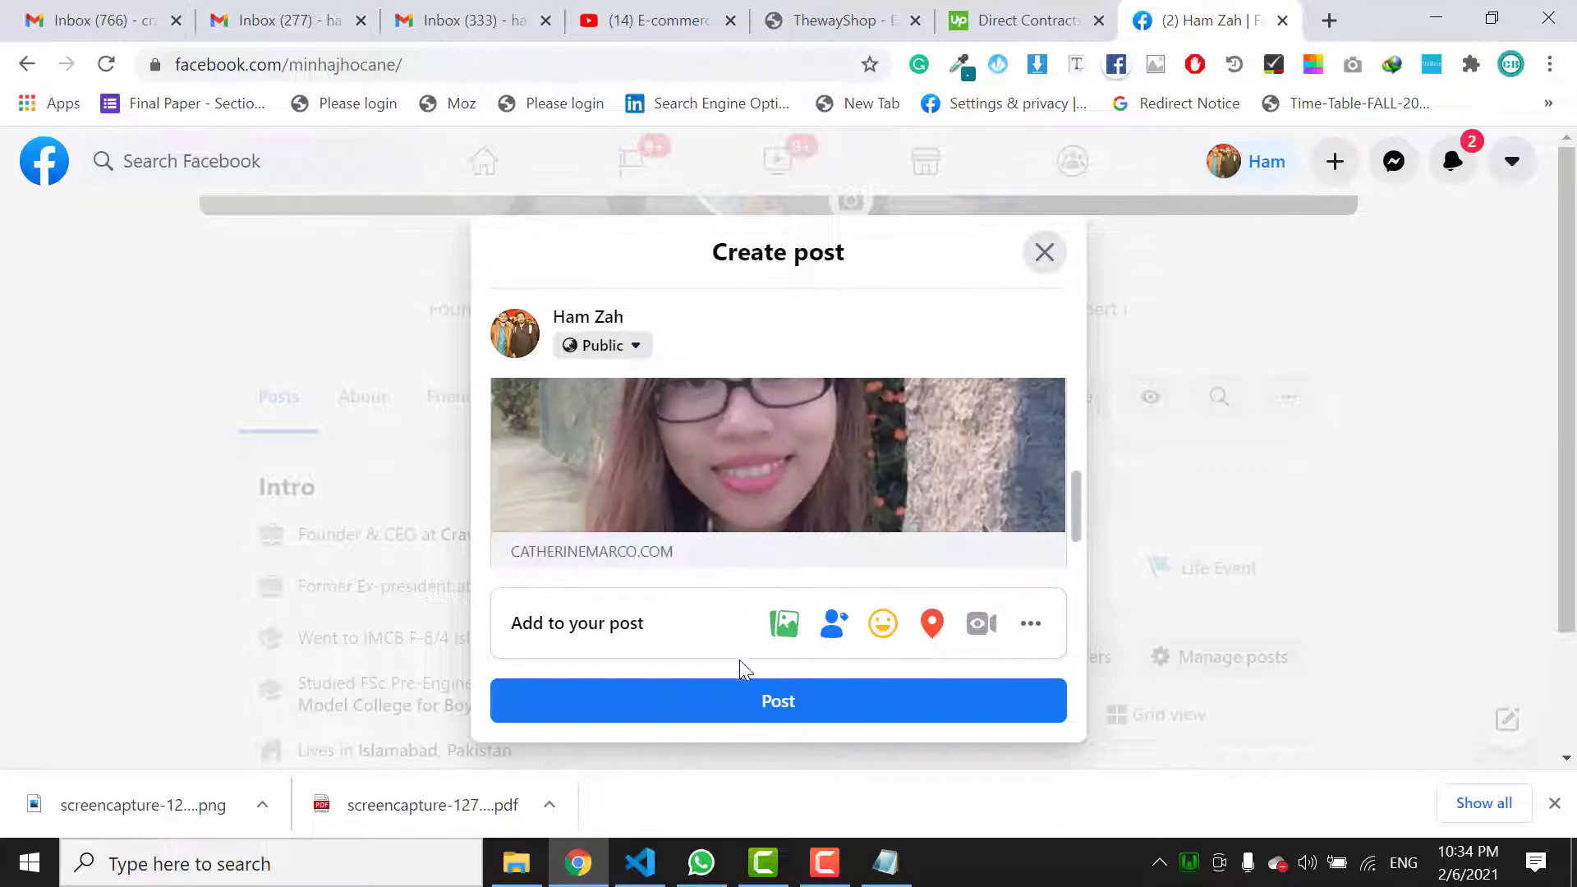
{"action": "left_click", "coordinate": [741, 705]}
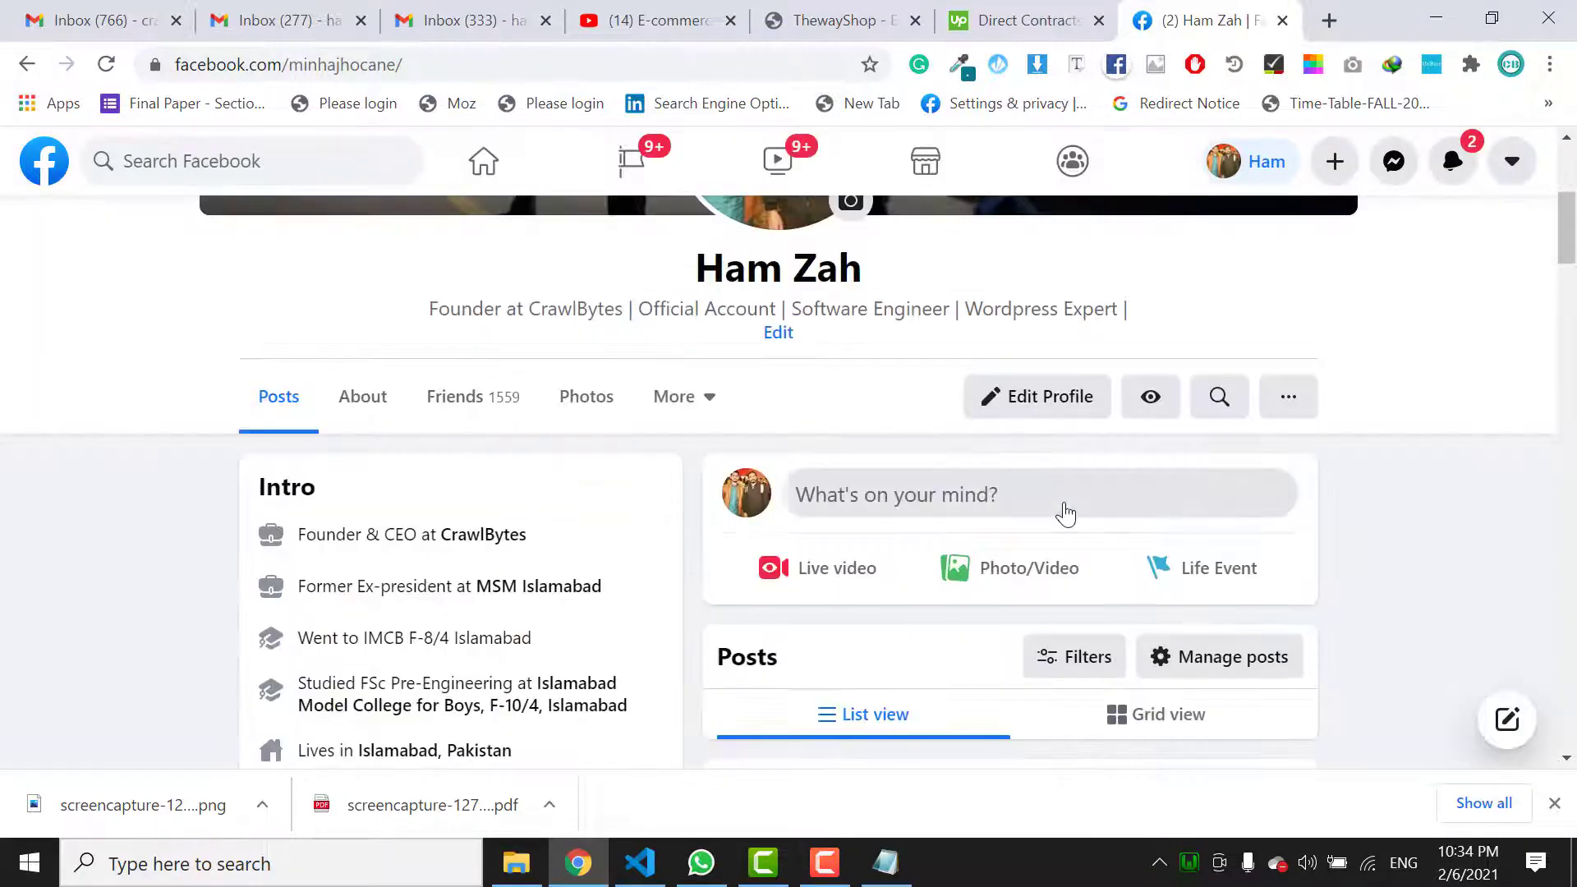
{"action": "scroll", "coordinate": [1066, 513], "scroll_direction": "down", "scroll_amount": 5}
{"action": "scroll", "coordinate": [1066, 514], "scroll_direction": "down", "scroll_amount": 3}
{"action": "scroll", "coordinate": [1035, 469], "scroll_direction": "down", "scroll_amount": 2}
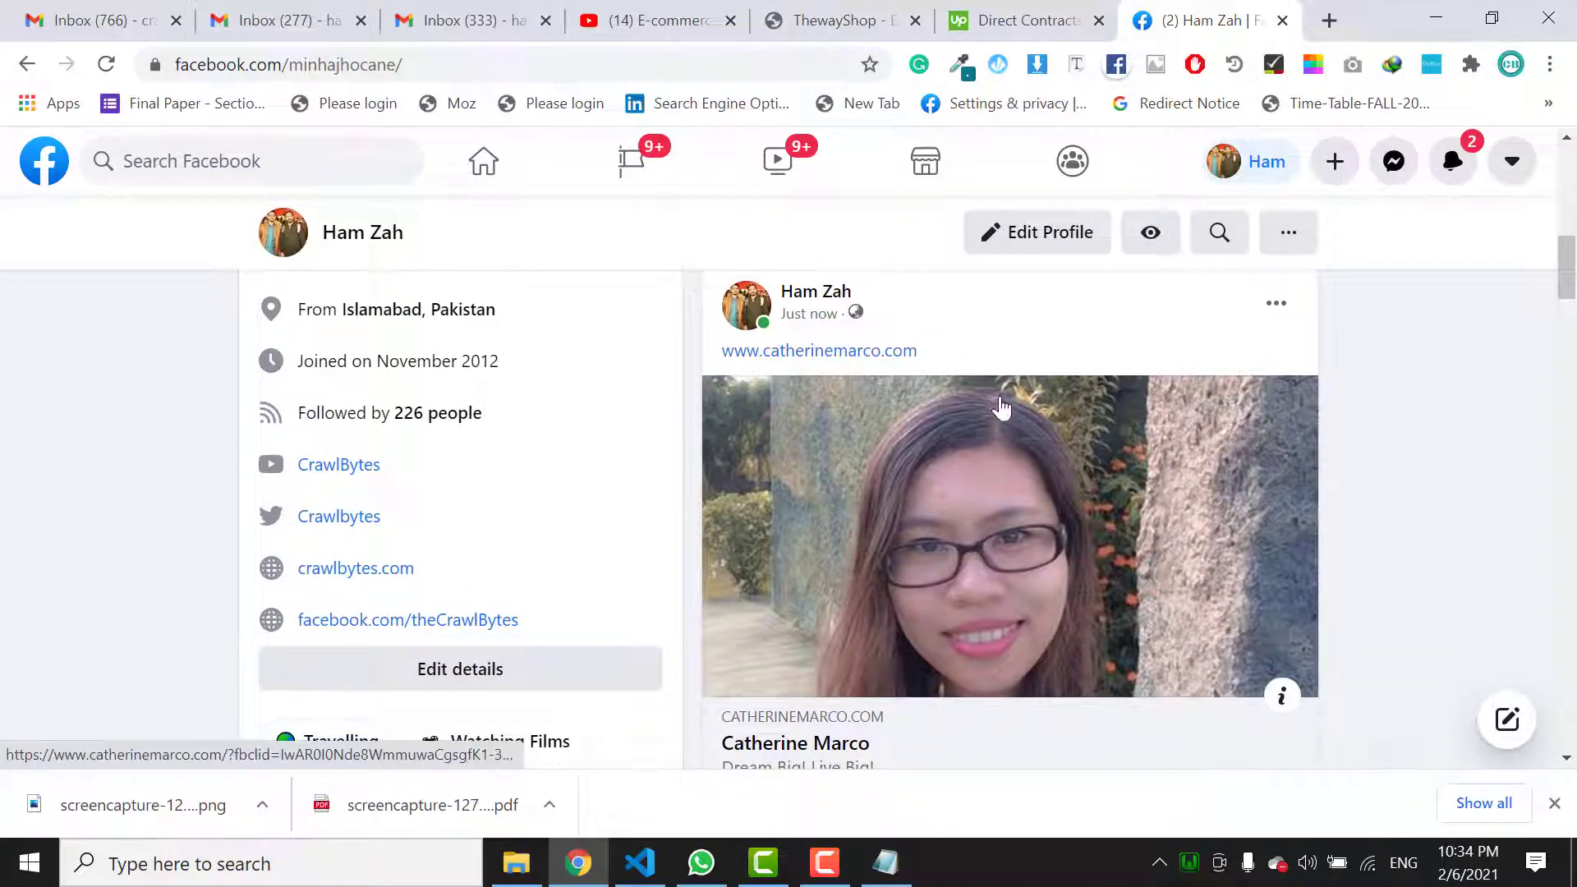
{"action": "scroll", "coordinate": [1035, 470], "scroll_direction": "down", "scroll_amount": 3}
{"action": "scroll", "coordinate": [1035, 469], "scroll_direction": "down", "scroll_amount": 3}
{"action": "scroll", "coordinate": [1035, 470], "scroll_direction": "down", "scroll_amount": 2}
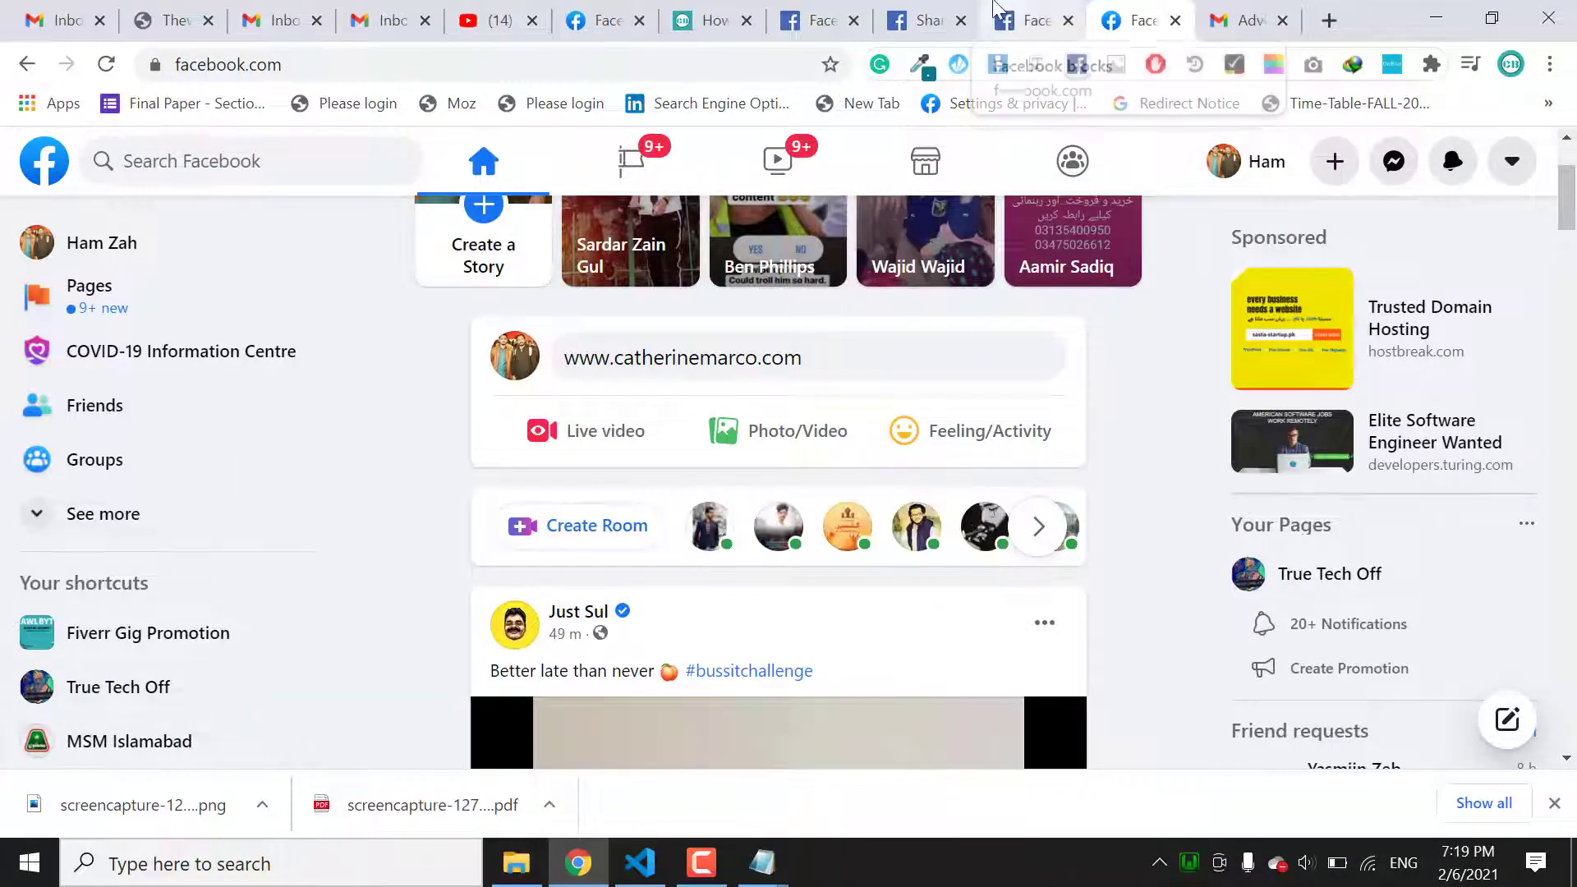
{"action": "left_click", "coordinate": [1023, 21]}
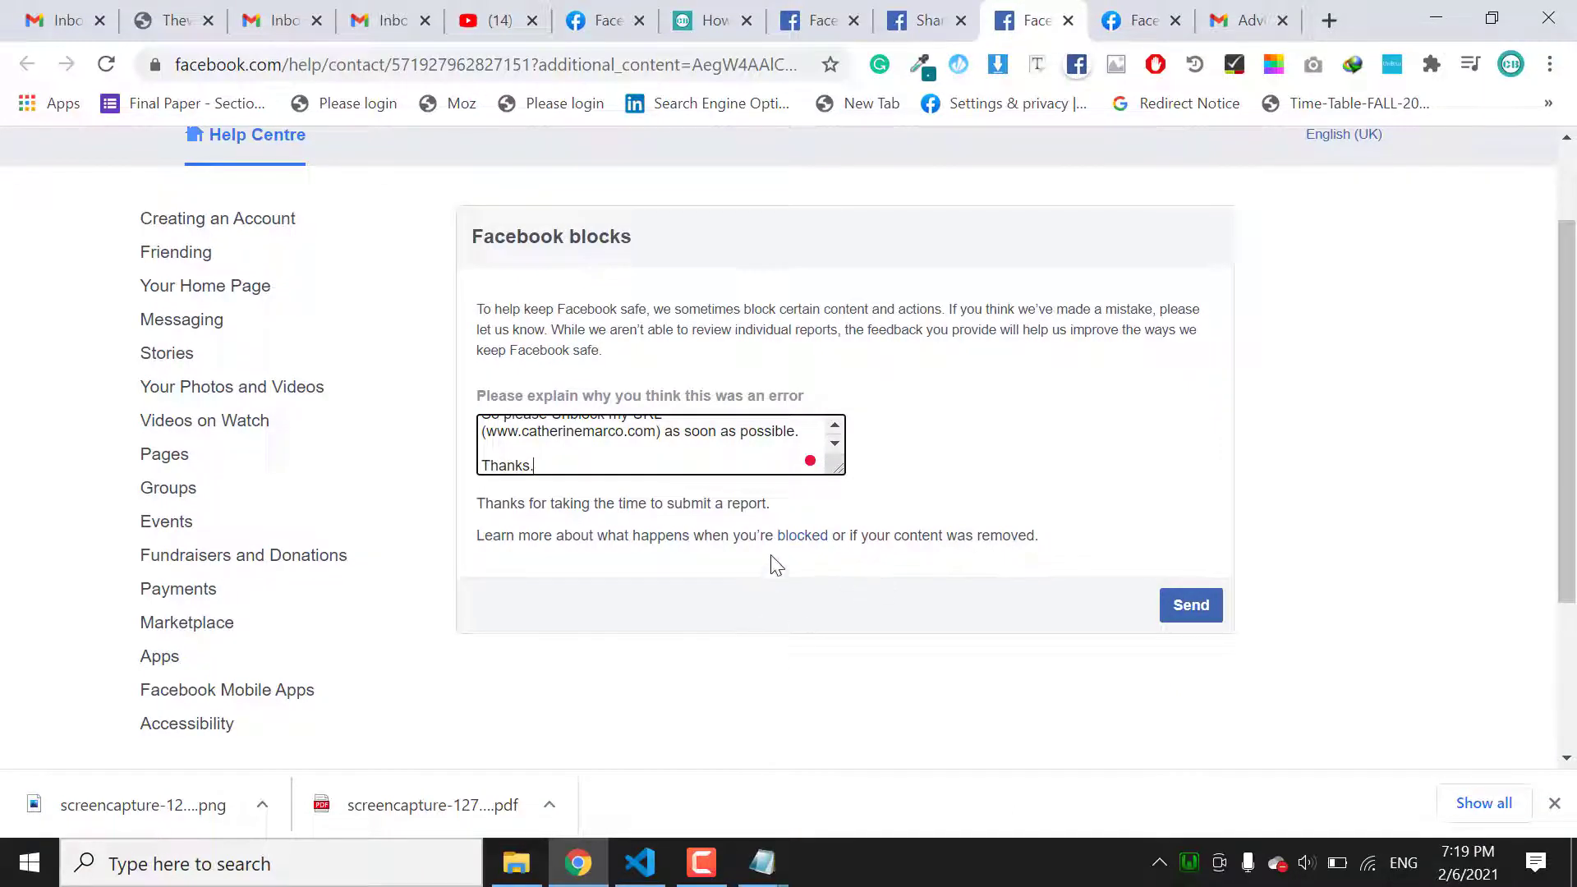
Step: Minimize Chrome and add a blank line after 'Thanks.' in the Notepad sample email
{"action": "left_click", "coordinate": [1436, 19]}
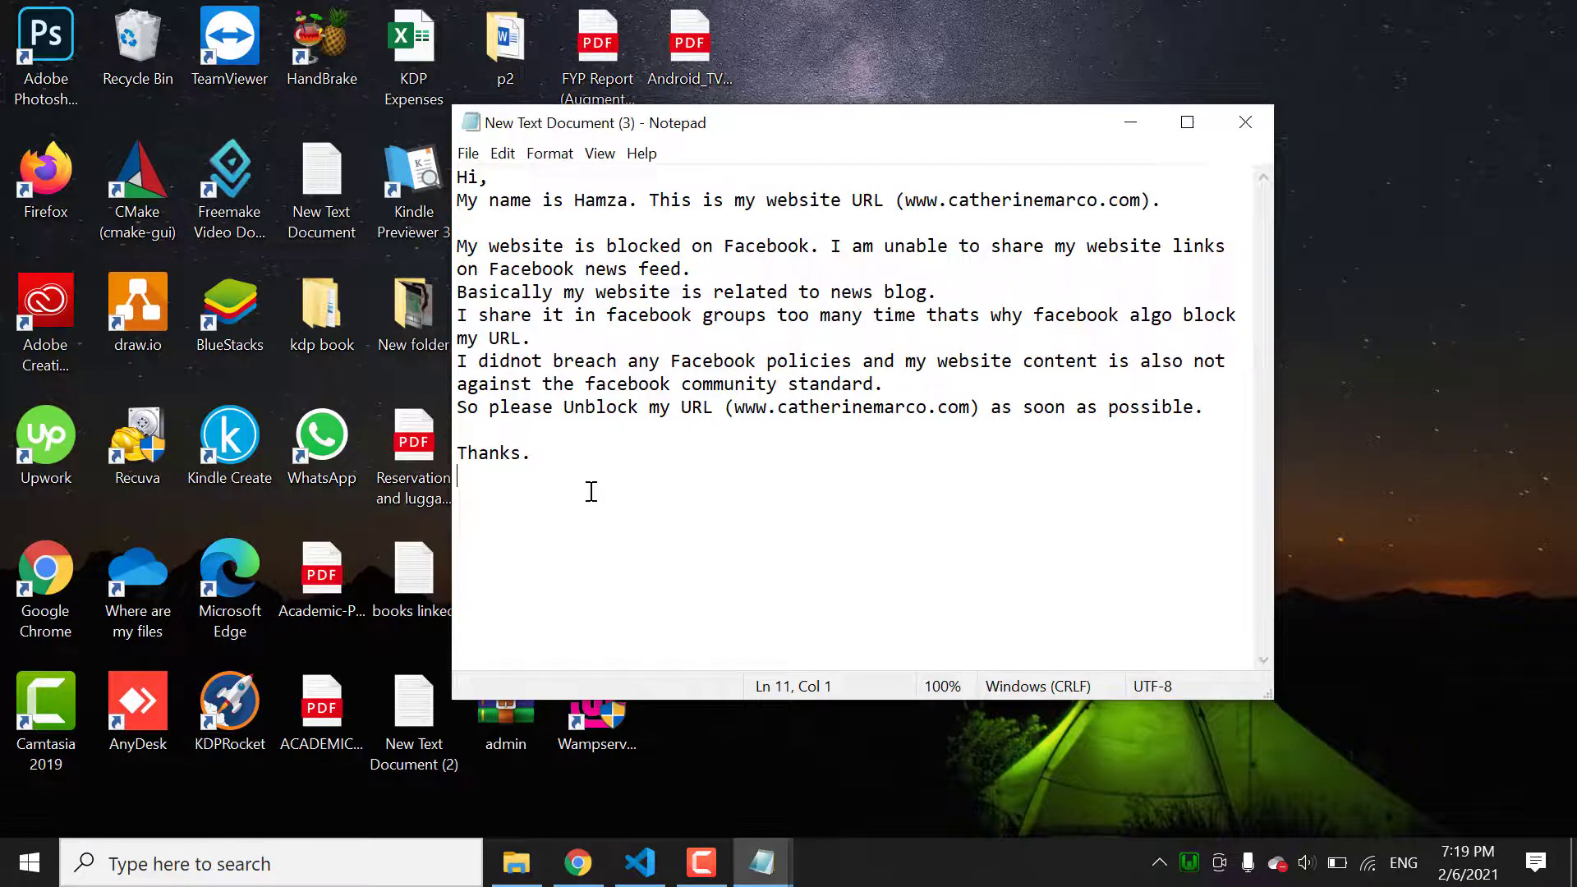
{"action": "key", "text": "Return"}
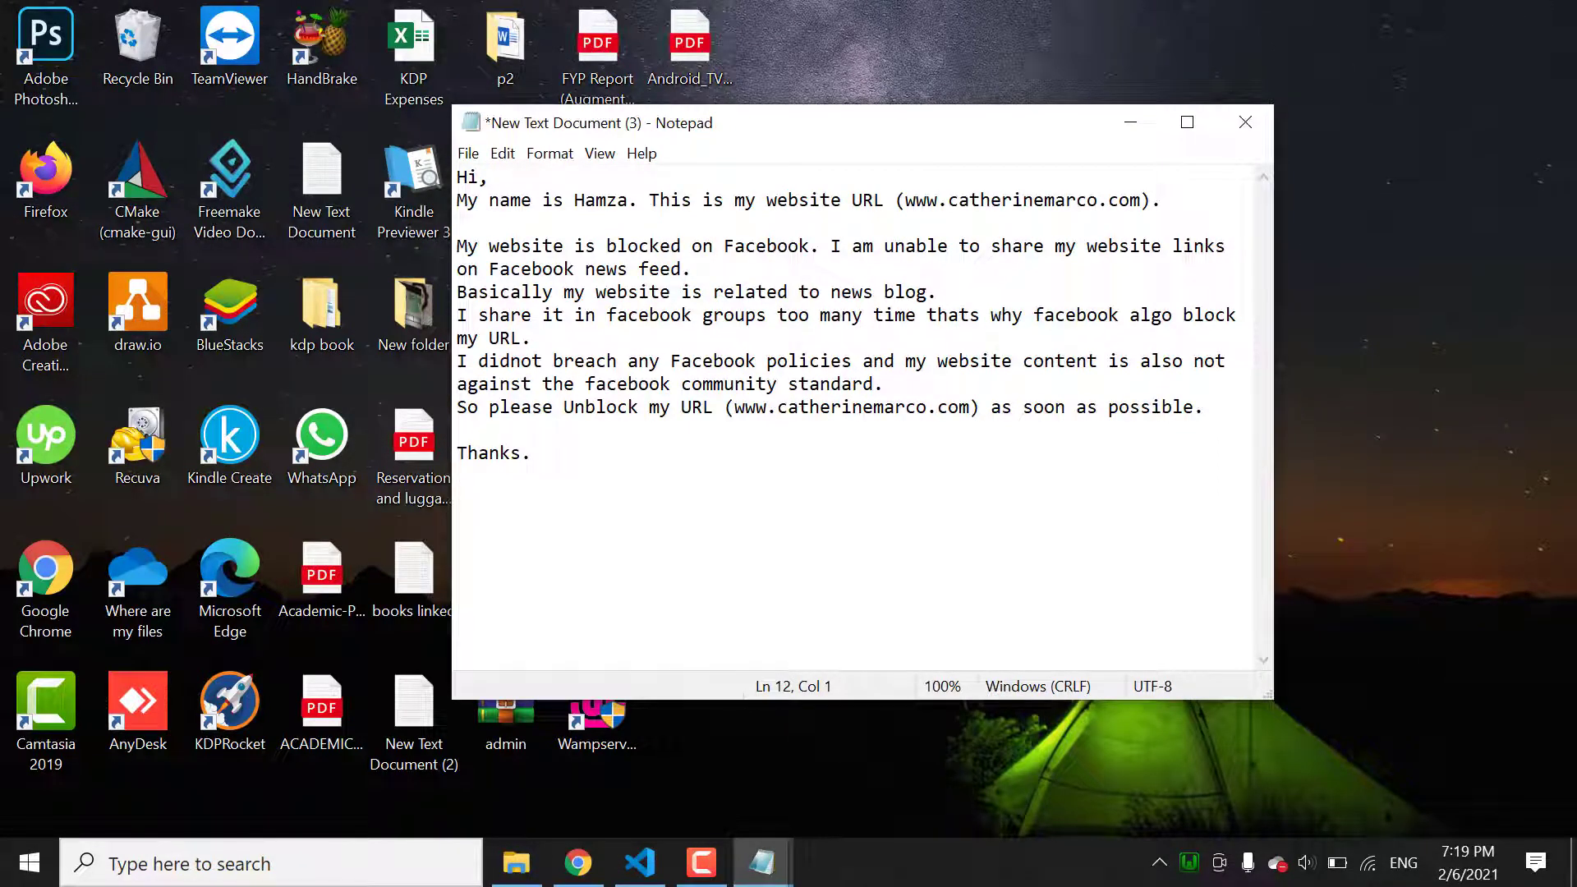